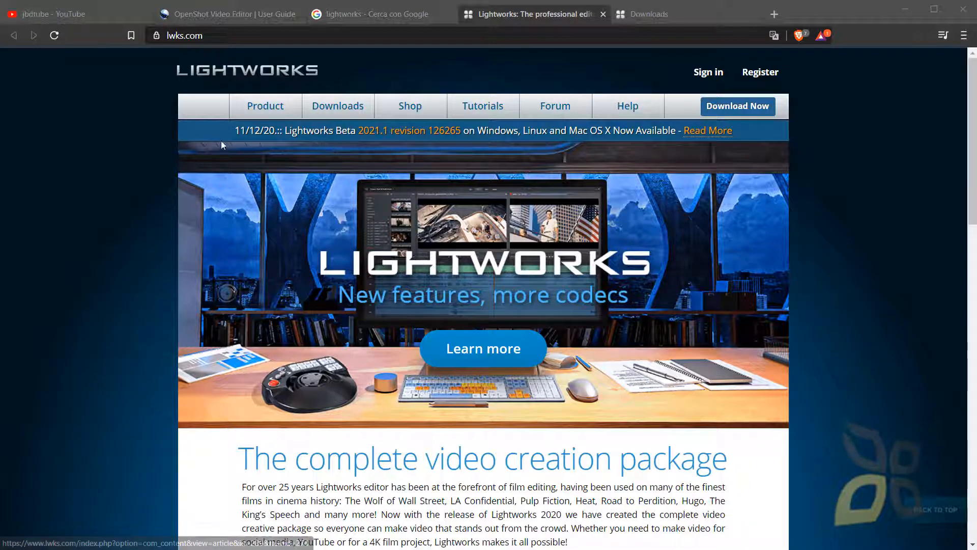
# - Review the Google search results for "lightworks", including the official lwks.com entry
pyautogui.click(343, 17)
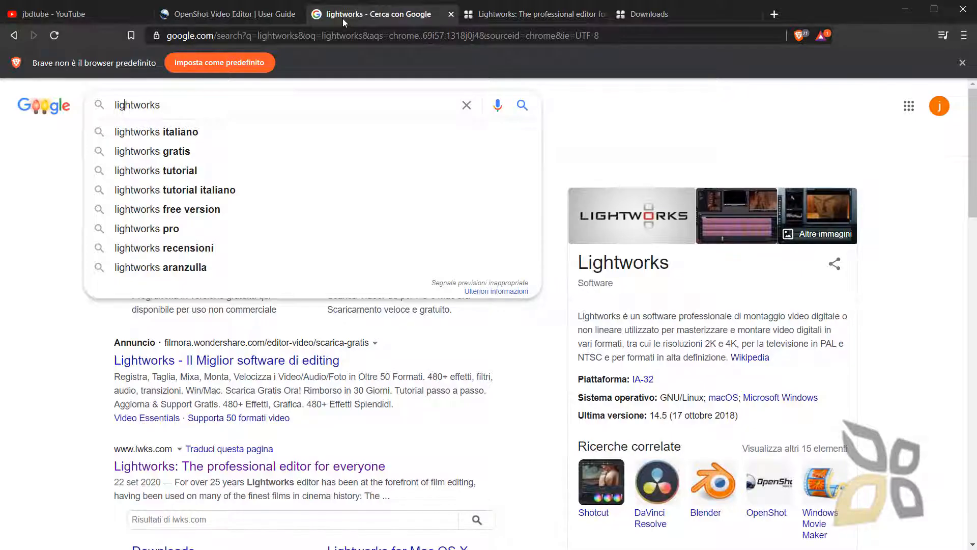
pyautogui.doubleClick(159, 106)
pyautogui.click(56, 170)
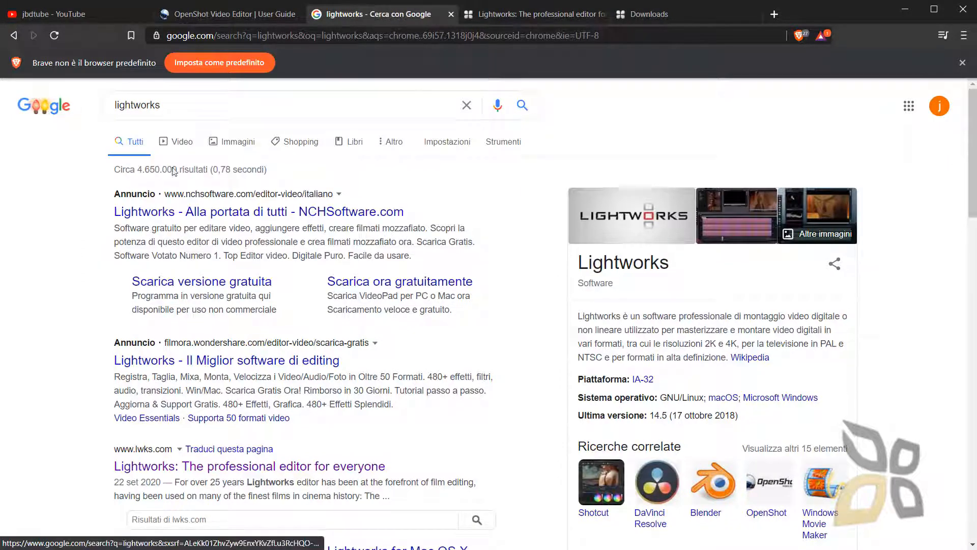
pyautogui.scroll(-5, 139, 206)
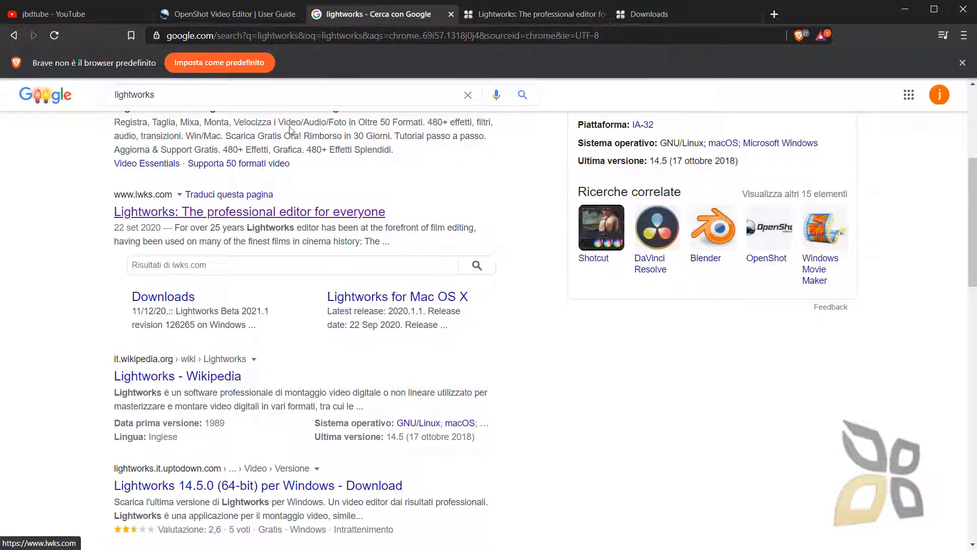
# - Switch to the lwks.com home page and examine its feature list, download section and Quick Start tutorial
pyautogui.click(493, 17)
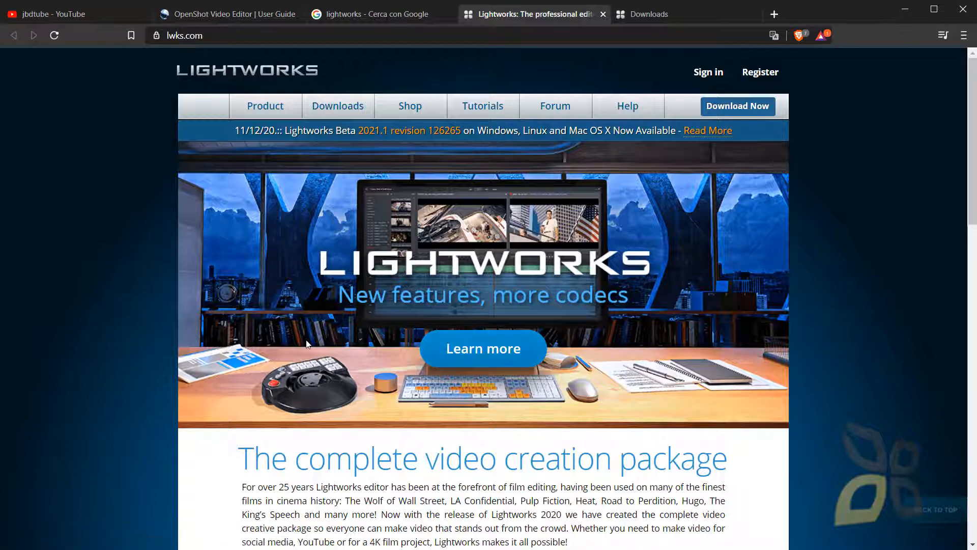
pyautogui.scroll(-5, 261, 429)
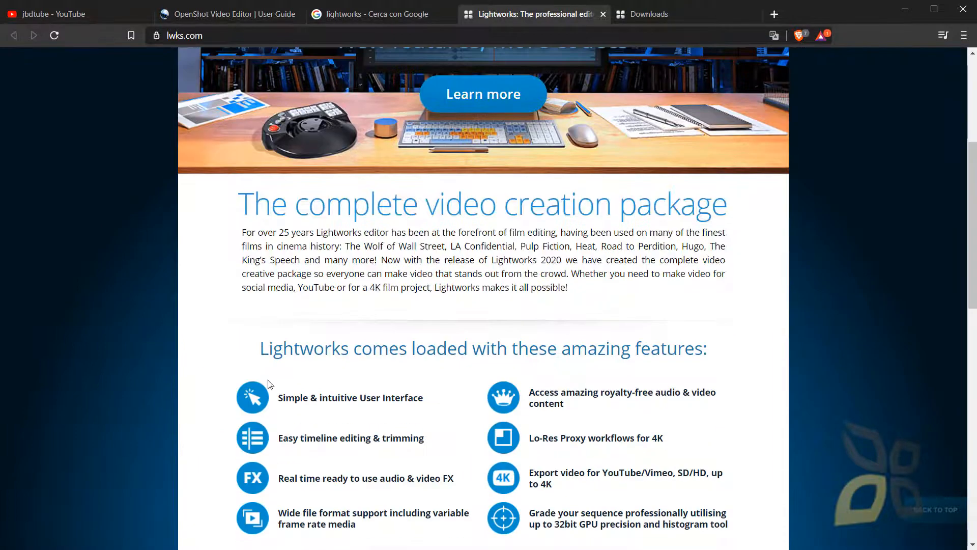
pyautogui.scroll(-3, 260, 429)
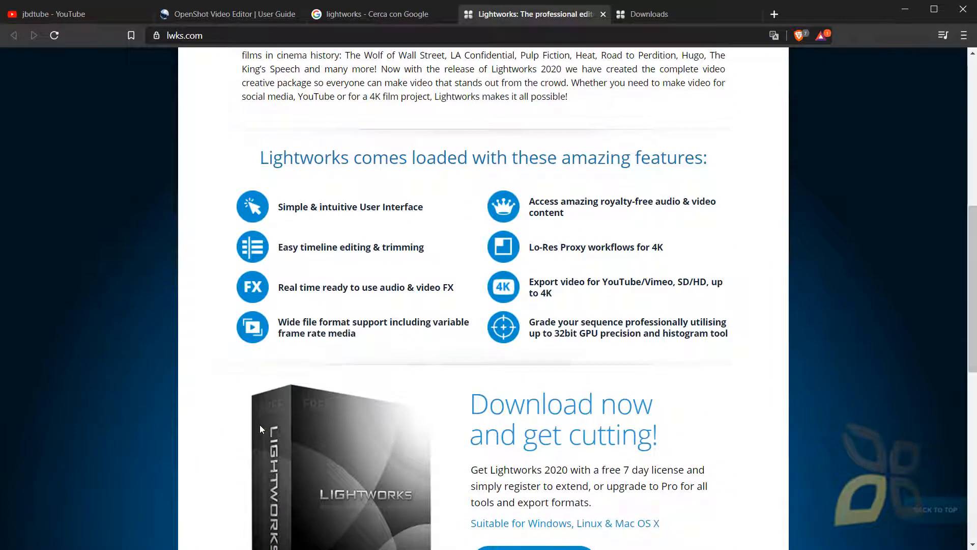
pyautogui.scroll(-6, 260, 428)
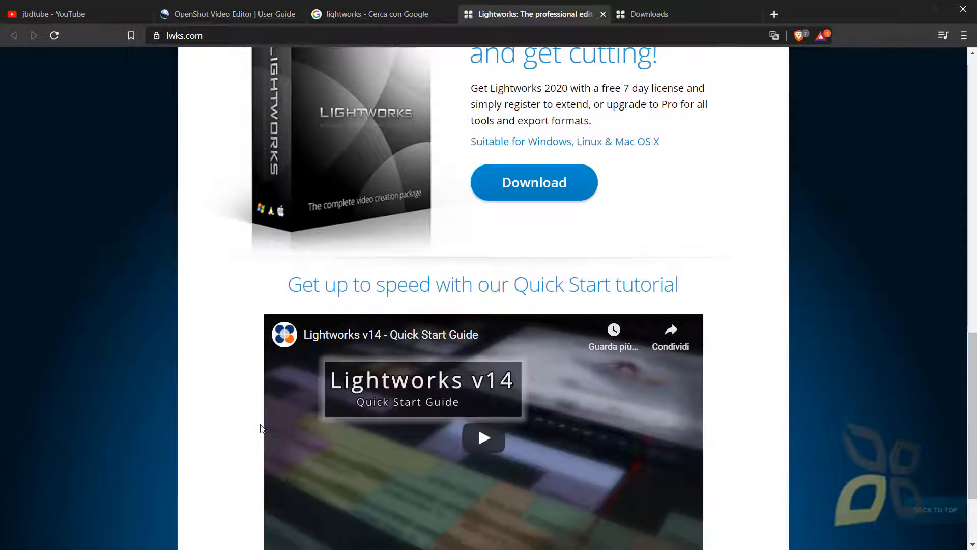
pyautogui.scroll(-2, 262, 427)
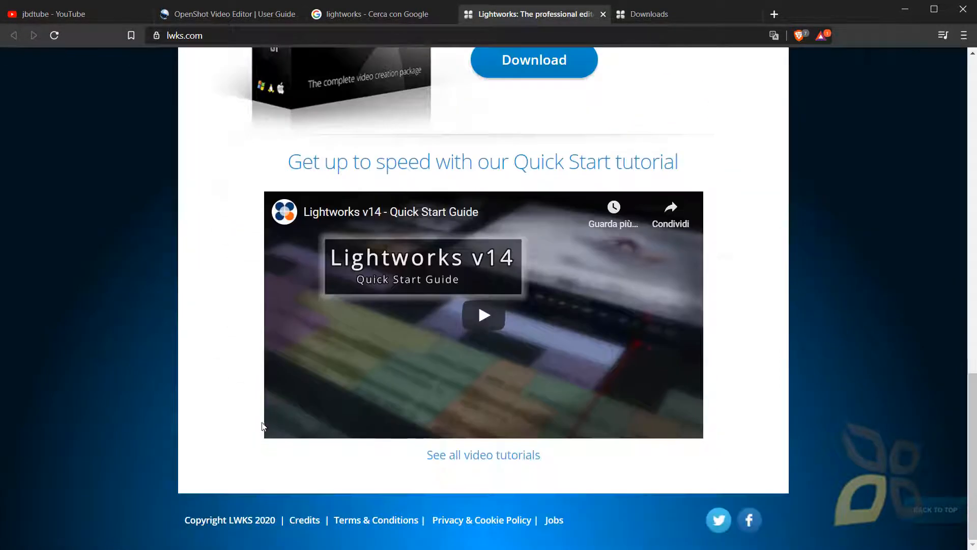
pyautogui.scroll(10, 265, 426)
pyautogui.scroll(7, 268, 425)
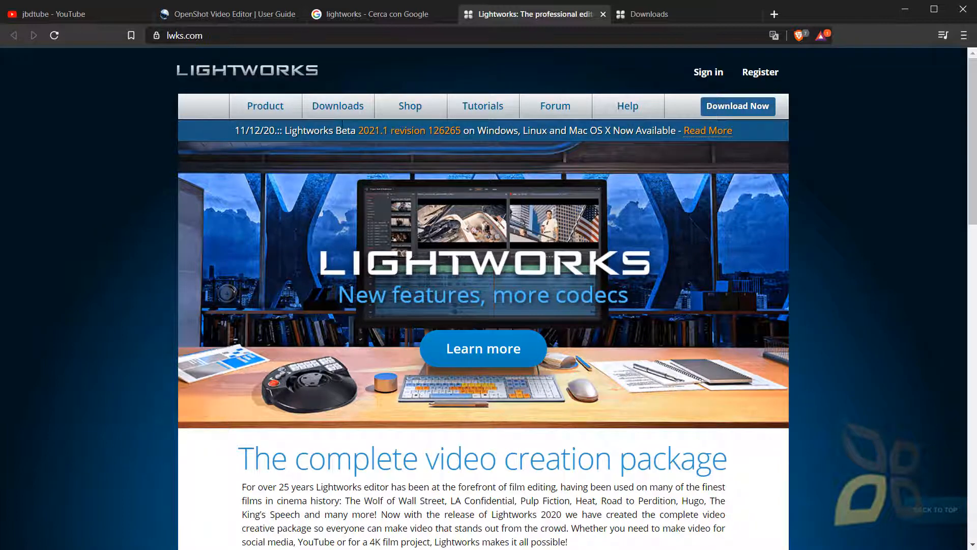
# - Open the Lightworks shop and review the Lightworks Pro license prices, Avid DNxHD and Support offers
pyautogui.moveTo(340, 112)
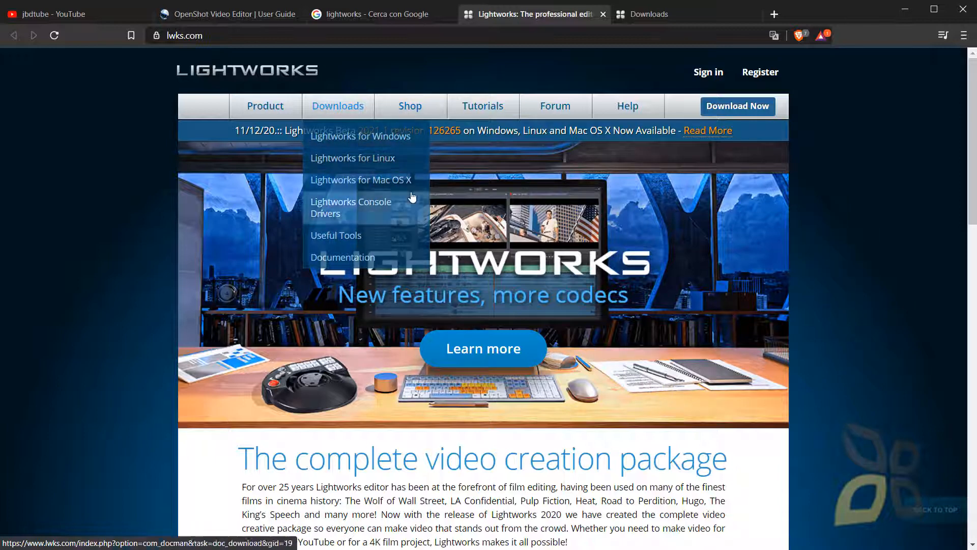
pyautogui.click(410, 113)
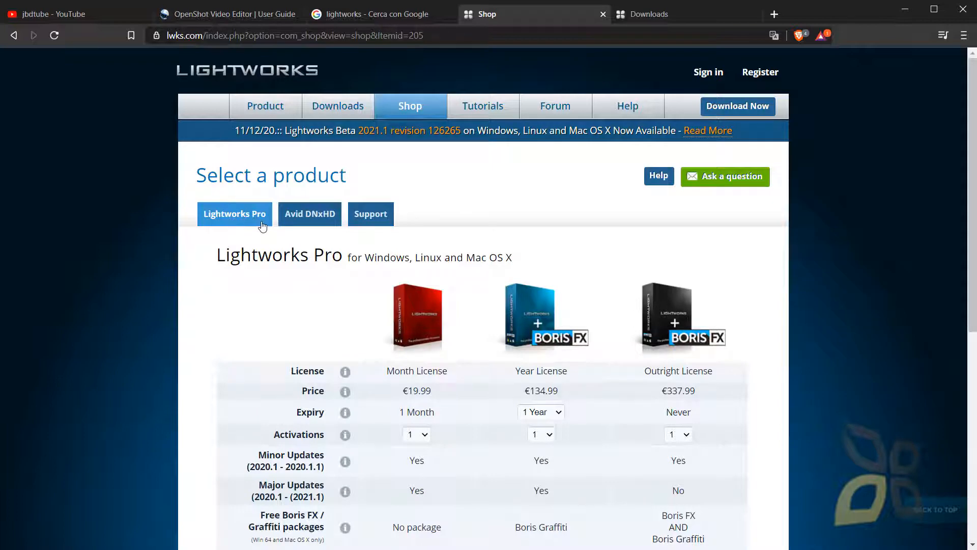
pyautogui.scroll(-3, 538, 283)
pyautogui.scroll(1, 540, 285)
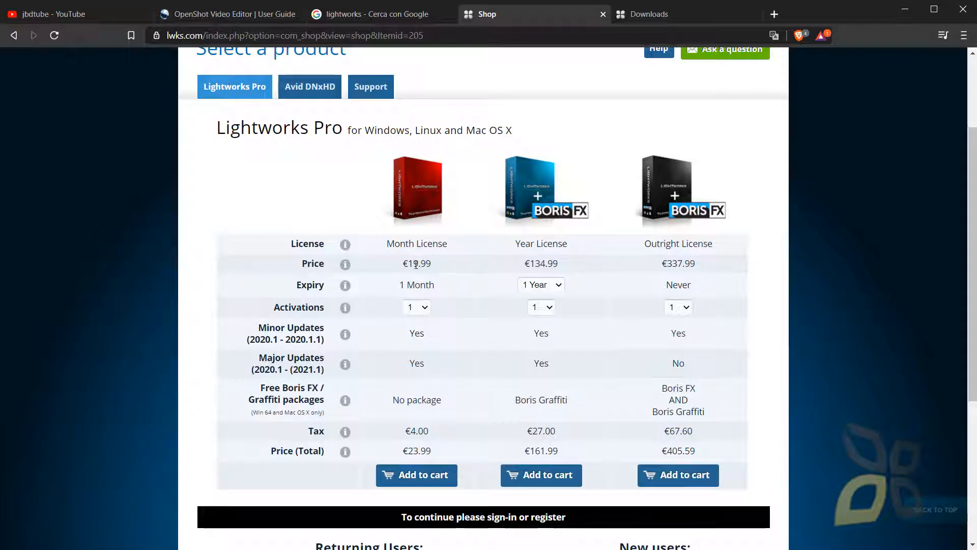
pyautogui.scroll(-5, 636, 347)
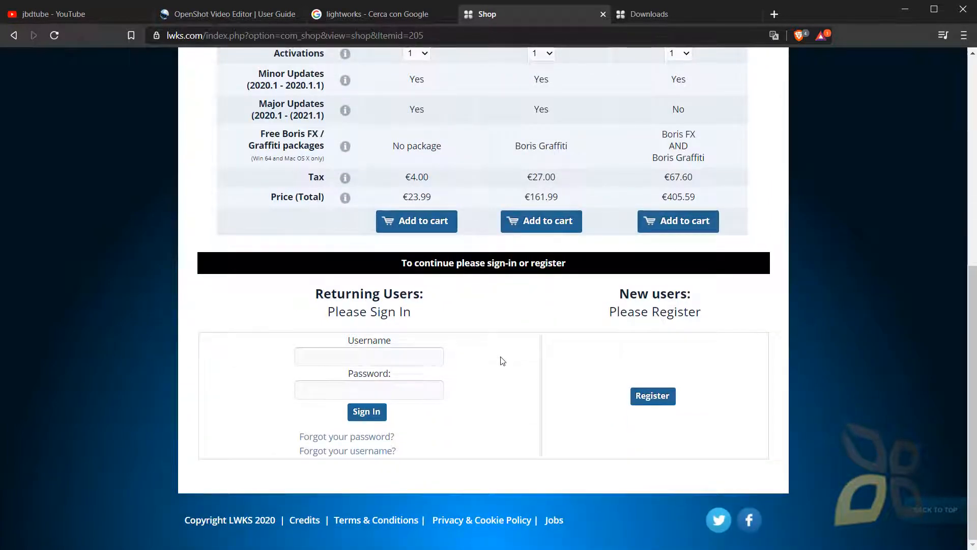
pyautogui.scroll(7, 541, 372)
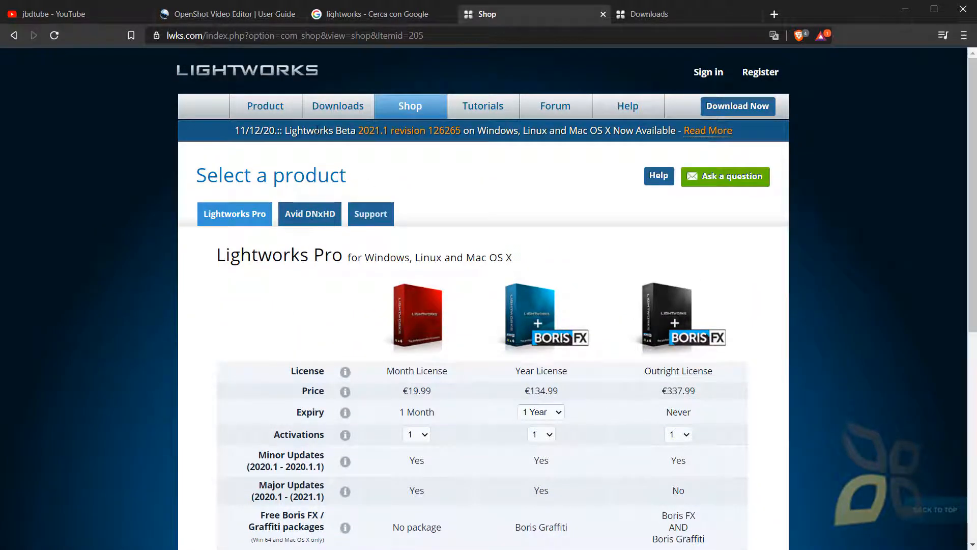
pyautogui.click(319, 214)
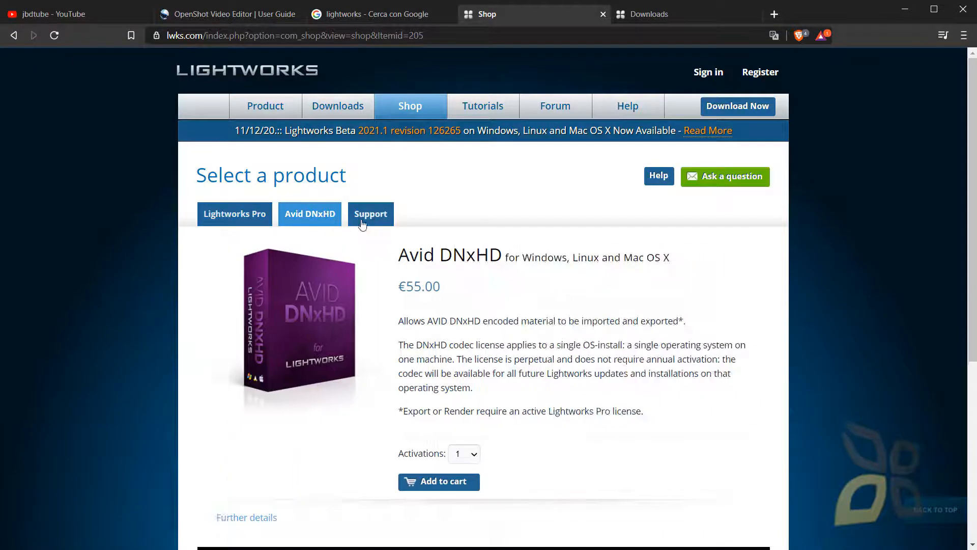
pyautogui.click(362, 223)
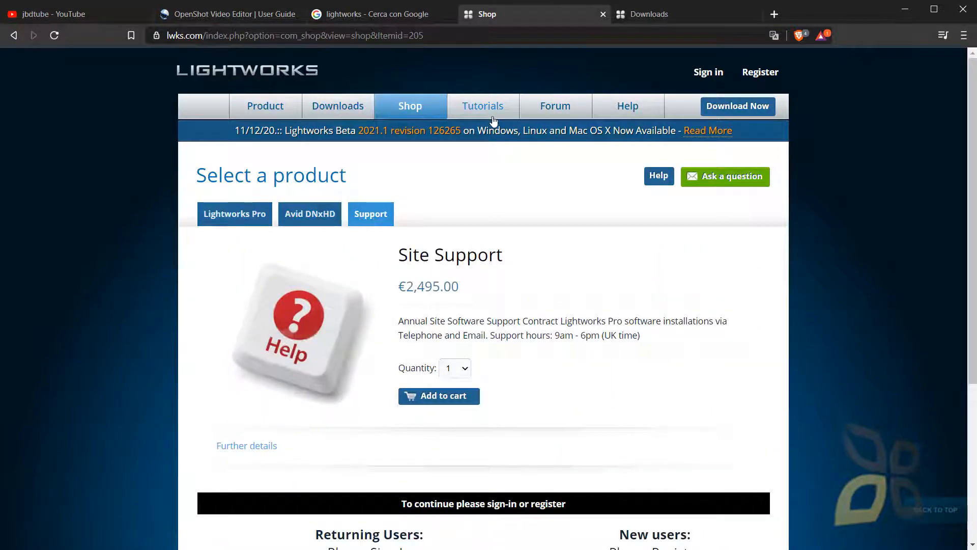
# - Open the Lightworks product License Comparison and examine which features the Free, Month, Year and Outright versions include
pyautogui.moveTo(670, 122)
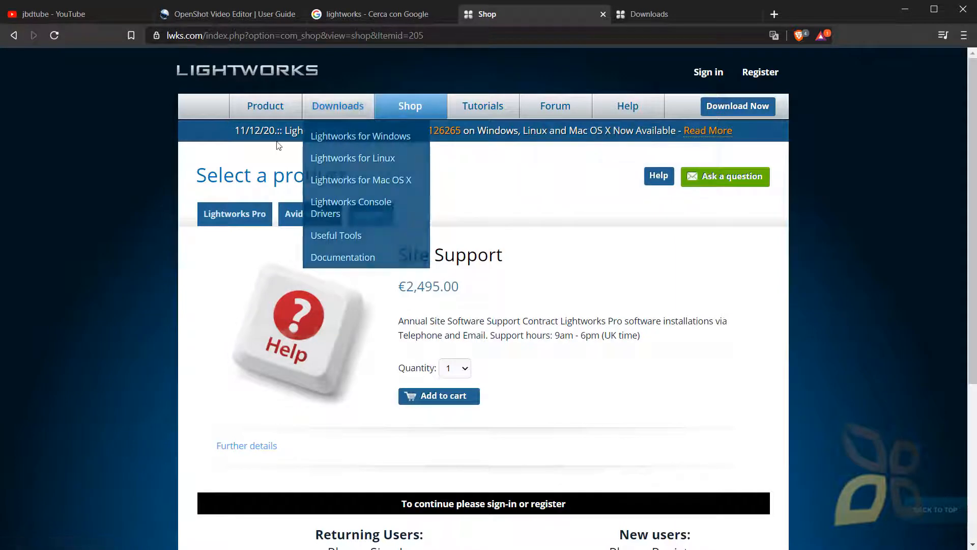
pyautogui.click(263, 109)
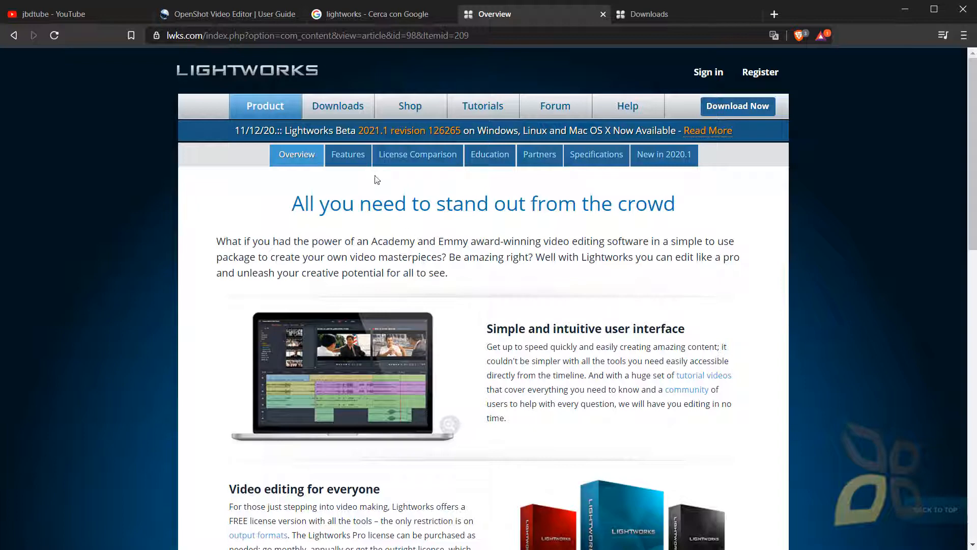
pyautogui.click(411, 162)
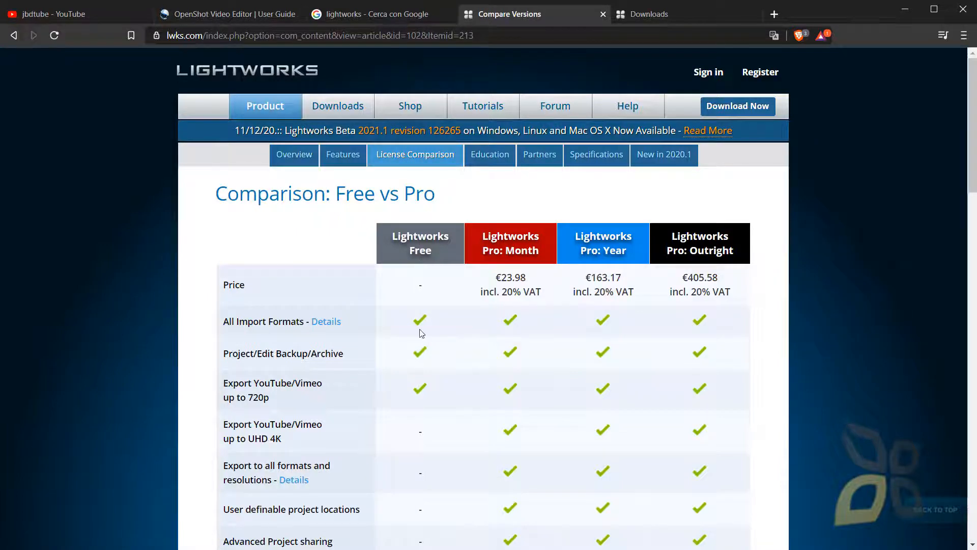
pyautogui.scroll(-2, 423, 333)
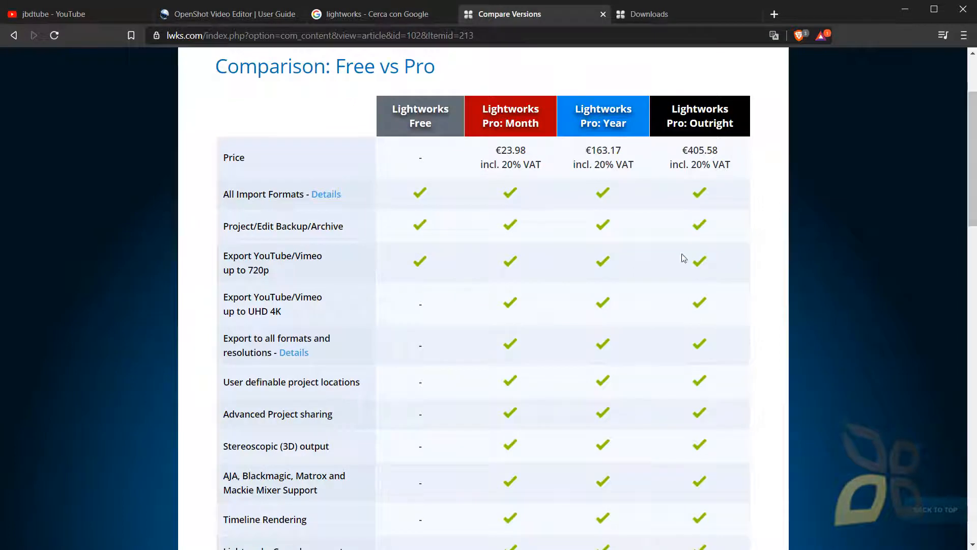
pyautogui.scroll(-1, 591, 351)
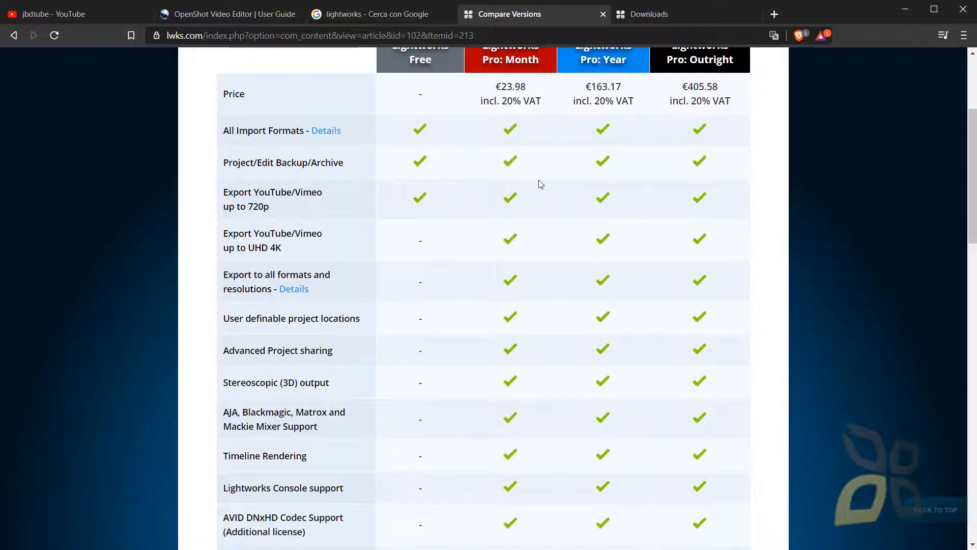
pyautogui.scroll(-3, 519, 269)
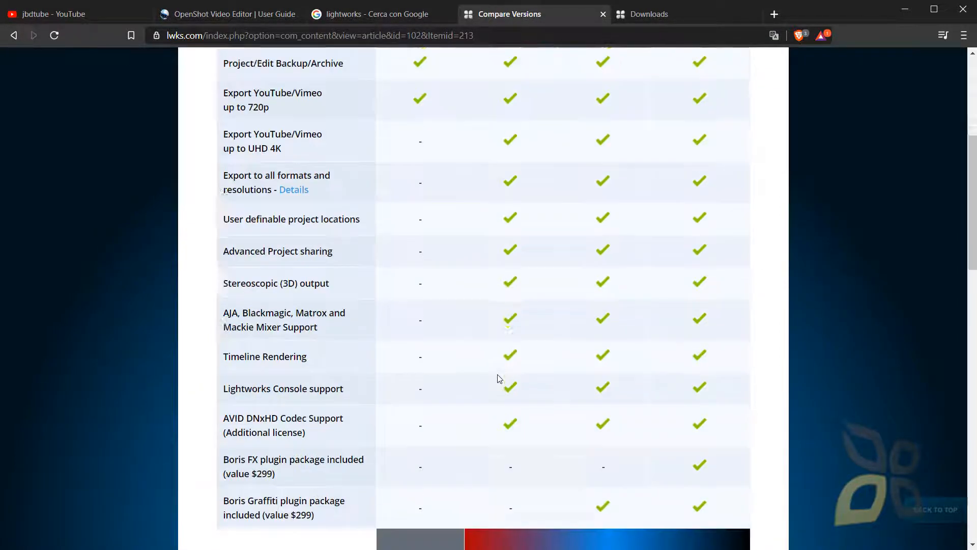
pyautogui.scroll(4, 346, 356)
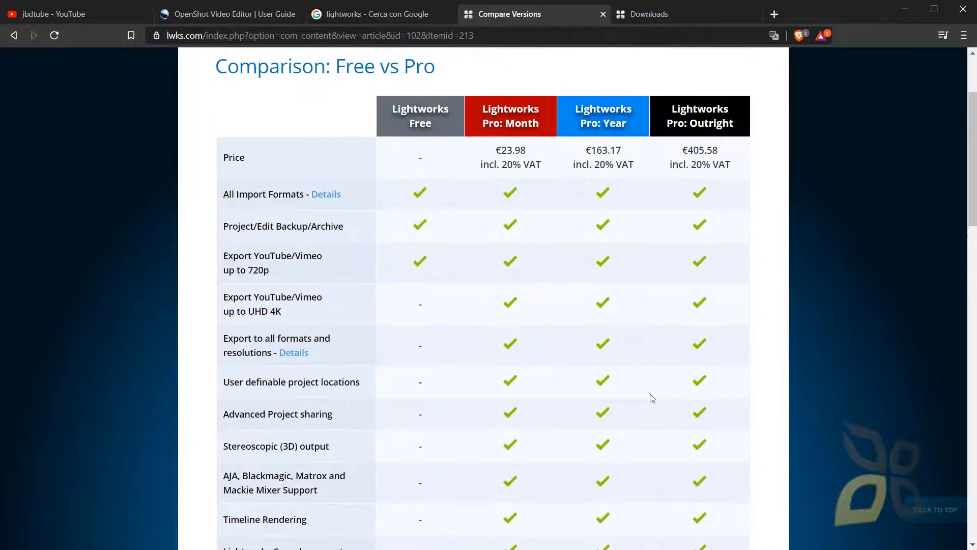
pyautogui.scroll(-2, 644, 395)
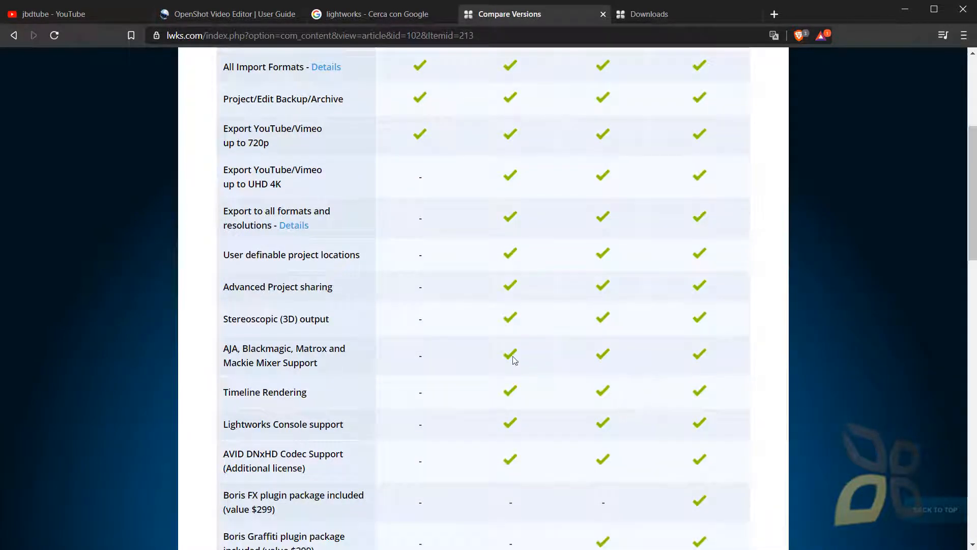
pyautogui.scroll(1, 461, 347)
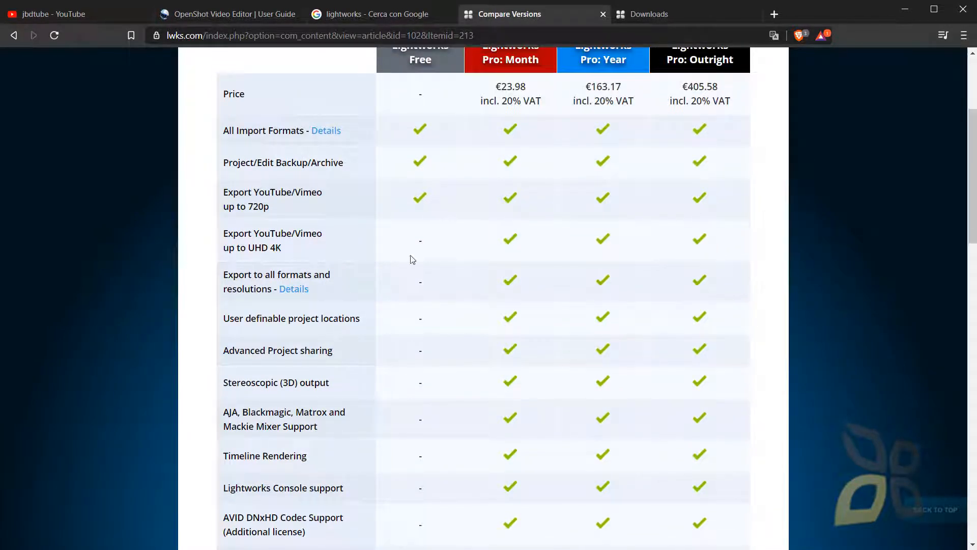
pyautogui.scroll(2, 397, 283)
pyautogui.scroll(1, 317, 238)
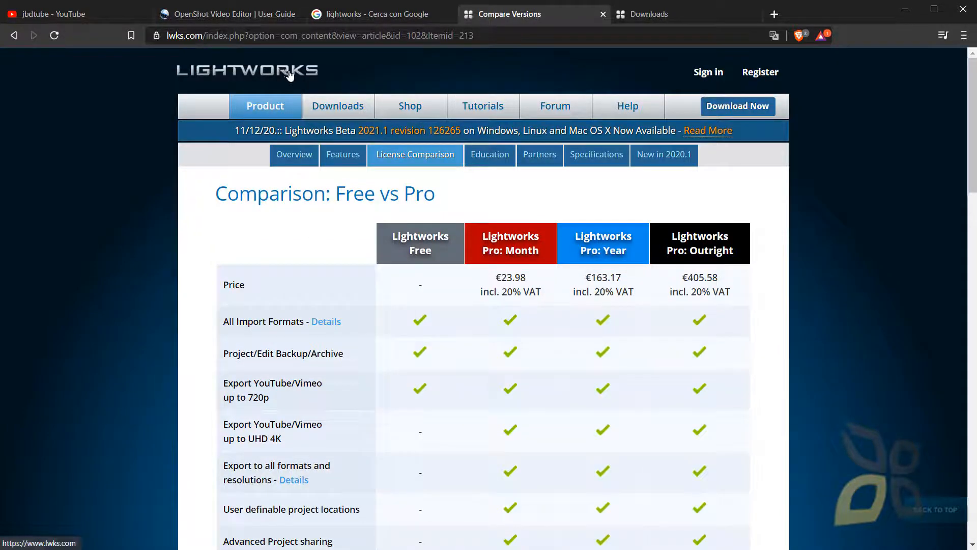
# - Switch to the OpenShot website, open its download page, dismiss the ad-blocker notice and review the Windows installer options
pyautogui.click(774, 15)
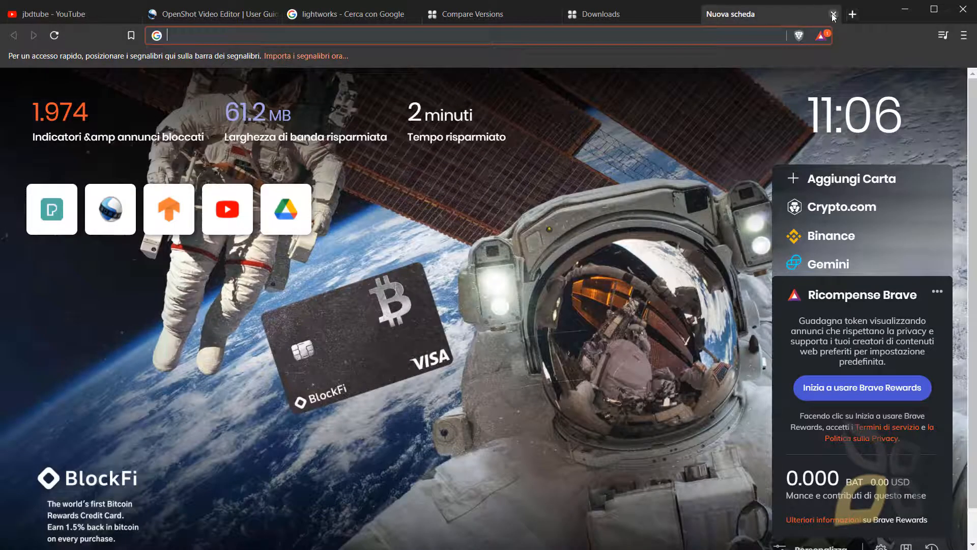
pyautogui.click(194, 14)
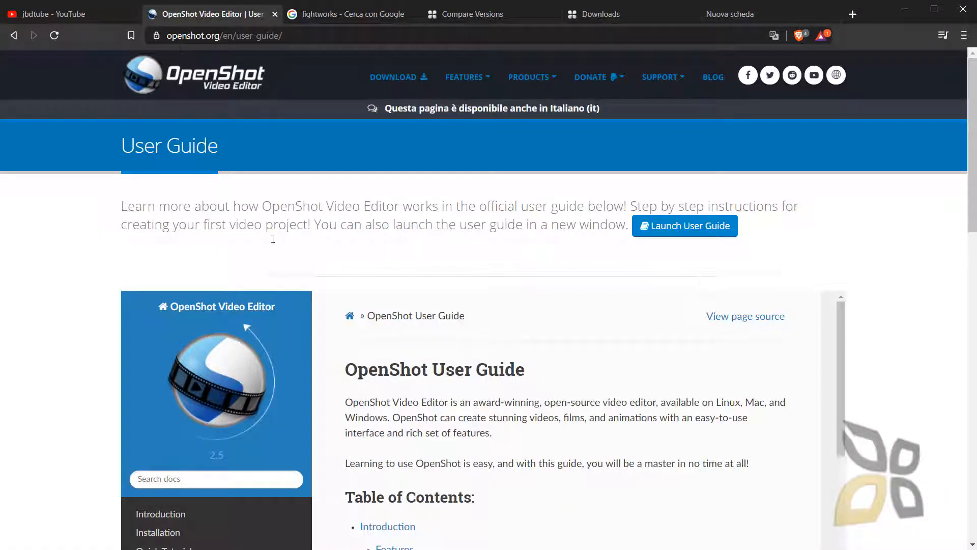
pyautogui.click(215, 38)
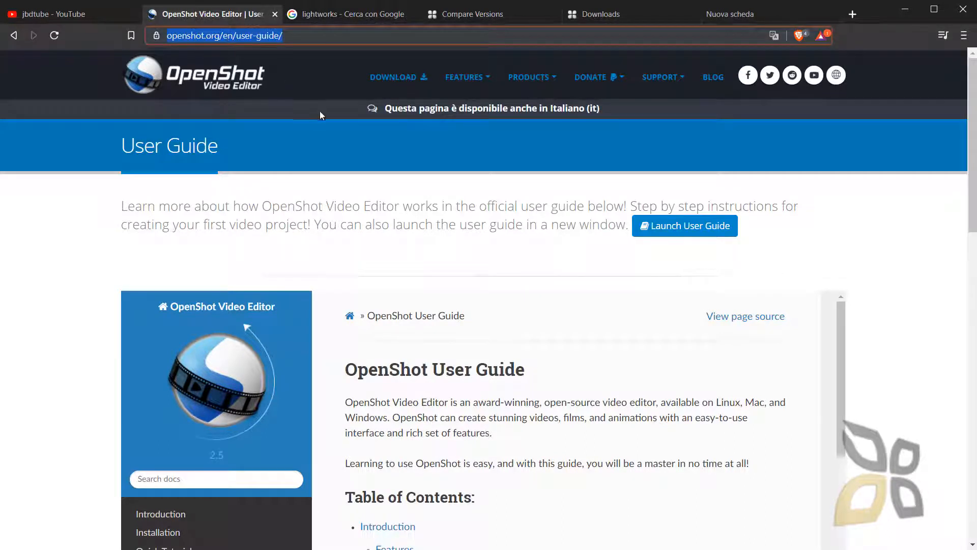
pyautogui.click(412, 77)
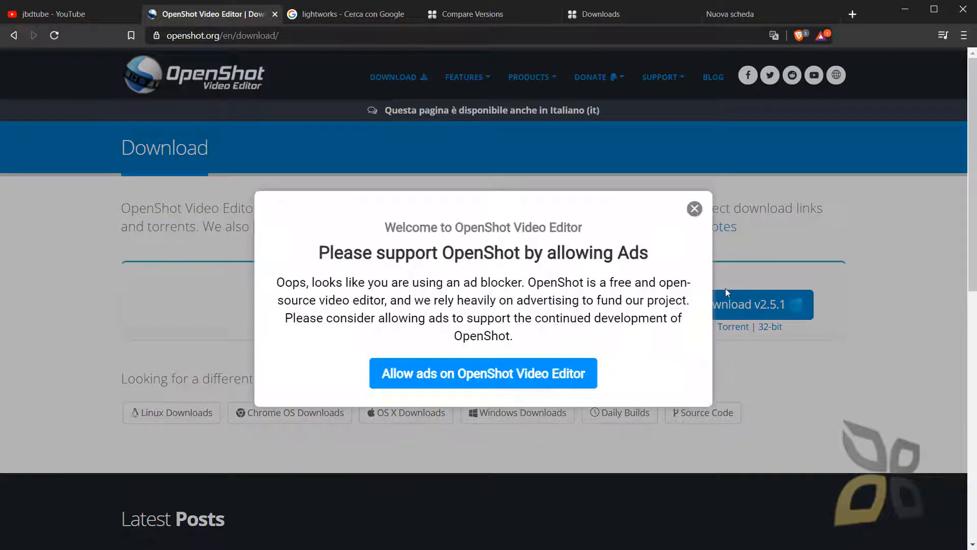
pyautogui.click(693, 207)
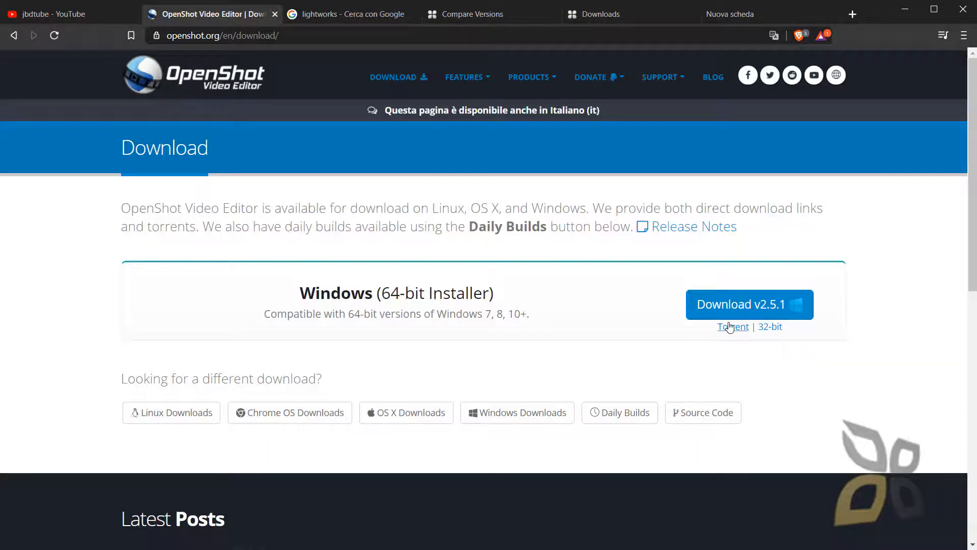
pyautogui.moveTo(593, 79)
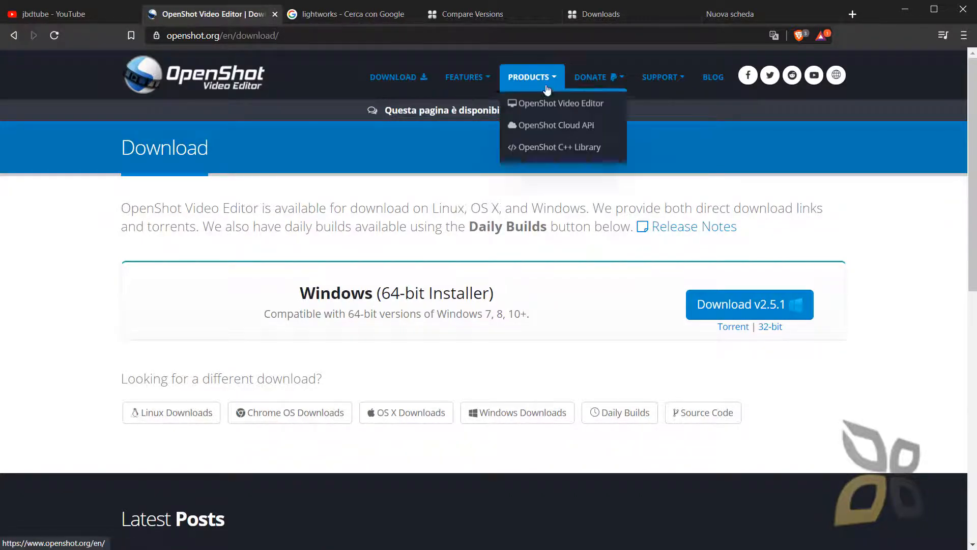
# - Switch to the jbdtube YouTube channel and show its playlists
pyautogui.click(80, 20)
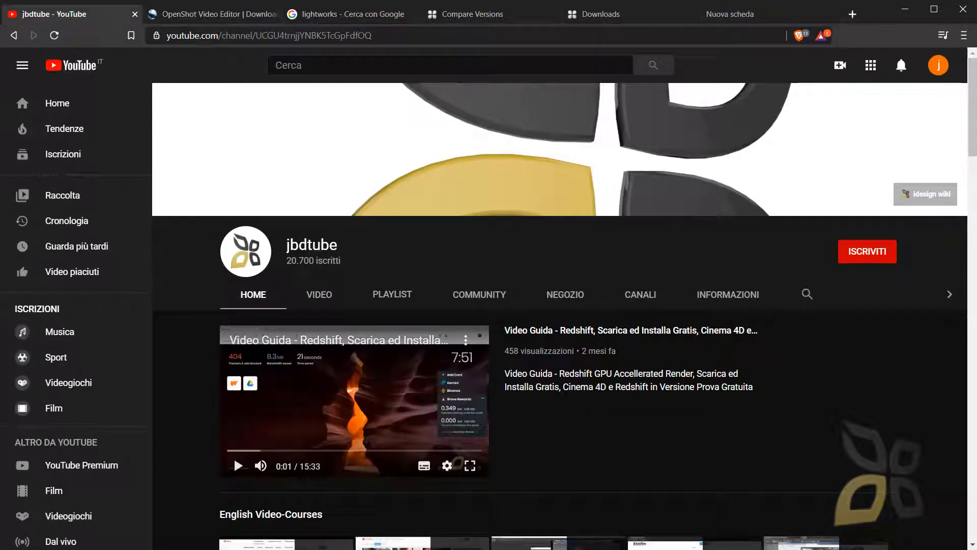
pyautogui.doubleClick(304, 245)
pyautogui.click(396, 269)
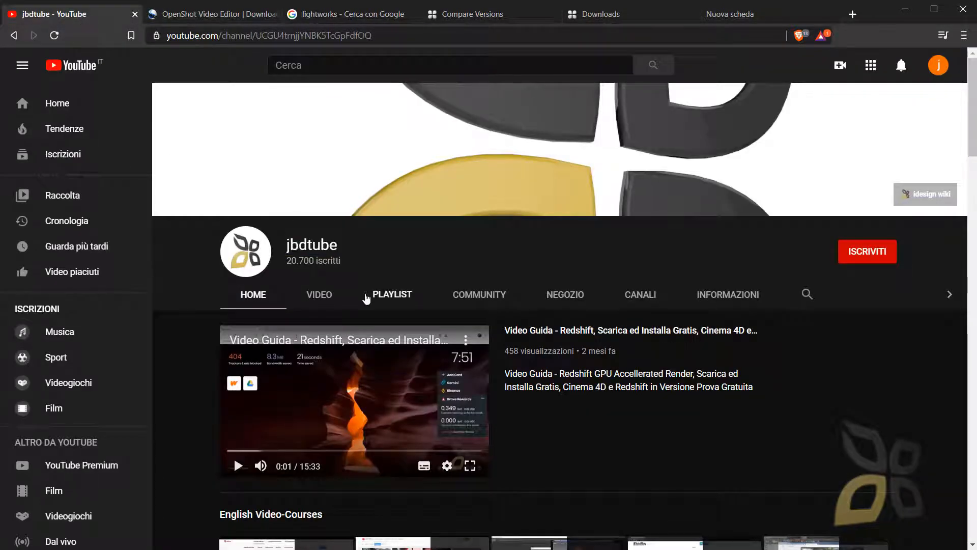
pyautogui.click(386, 297)
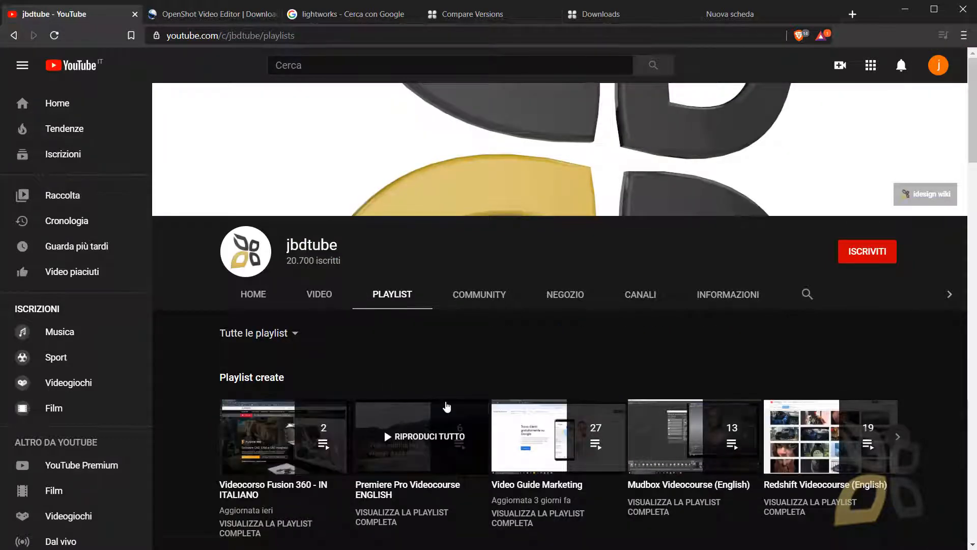
# - Browse the channel's English Video-Courses playlists, including the further ones in that row
pyautogui.scroll(-4, 447, 406)
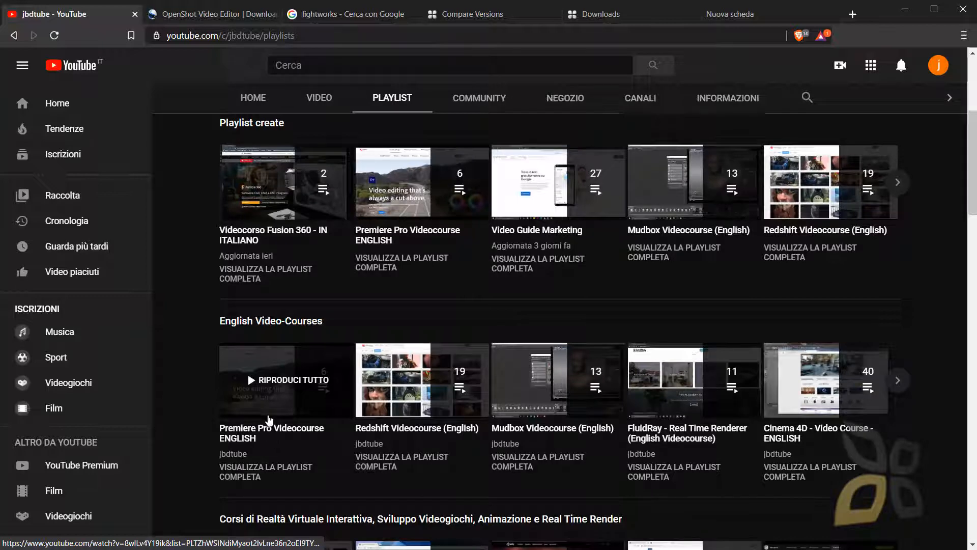
pyautogui.click(897, 380)
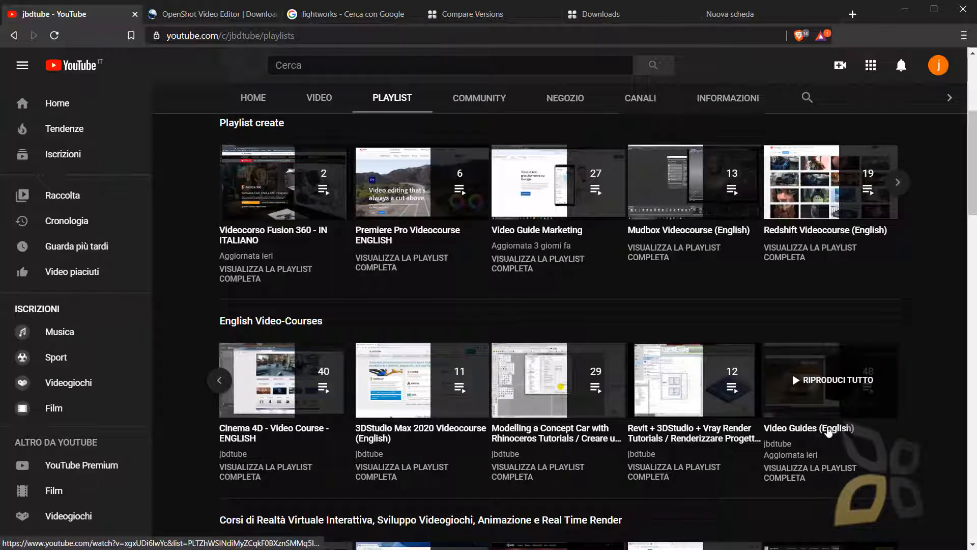
pyautogui.scroll(4, 820, 326)
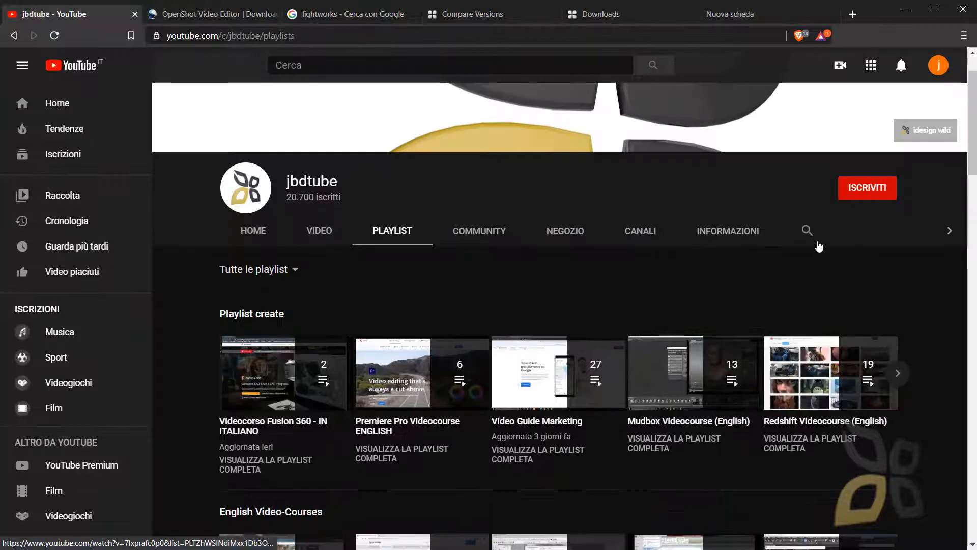
# - Search the jbdtube channel for "openshot" and review the OpenShot video guides in Italian and English
pyautogui.click(808, 231)
pyautogui.write('o')
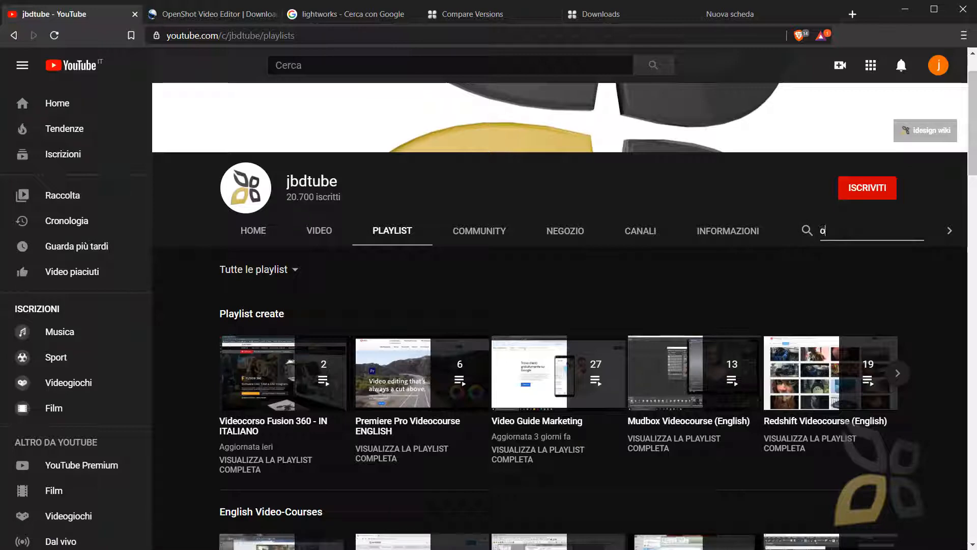
pyautogui.write('penshot')
pyautogui.press('Return')
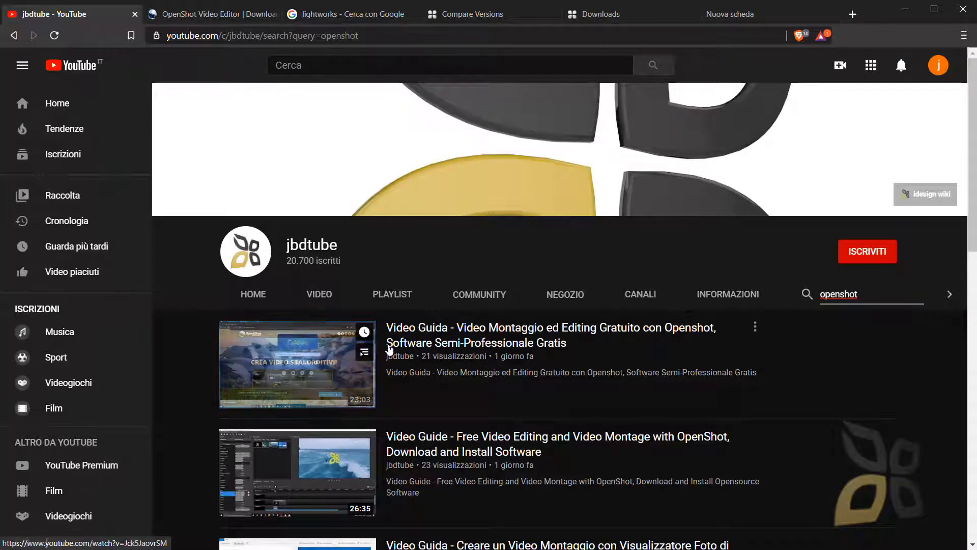
pyautogui.scroll(-2, 448, 357)
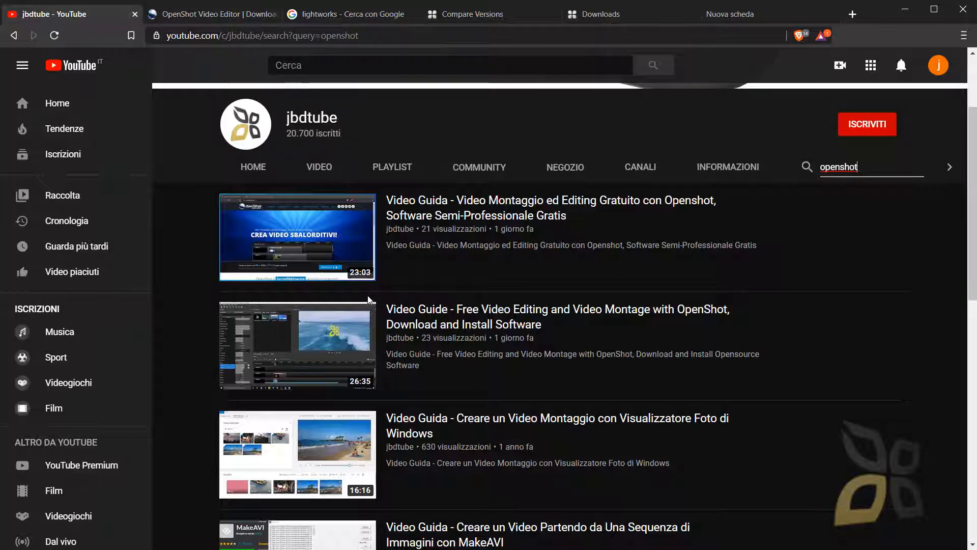
pyautogui.moveTo(481, 279)
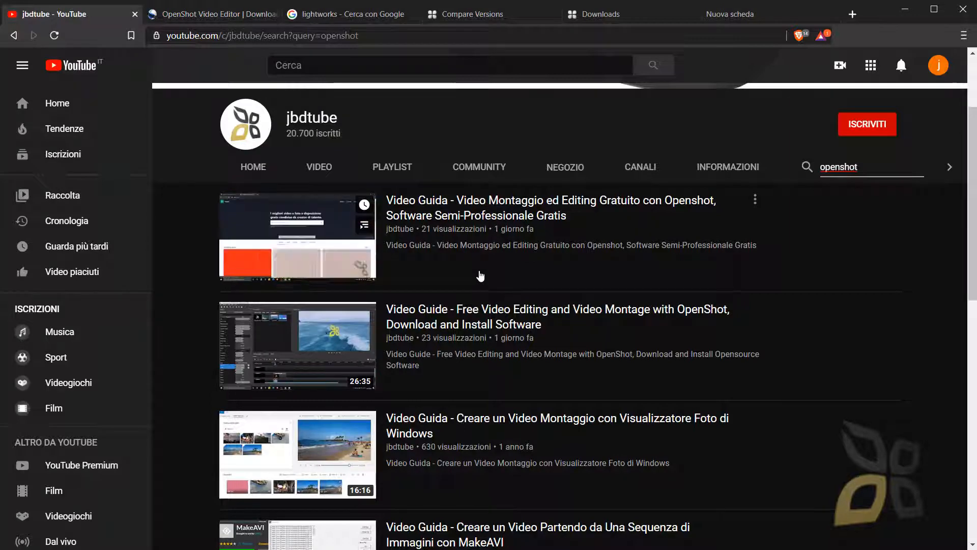
pyautogui.moveTo(279, 380)
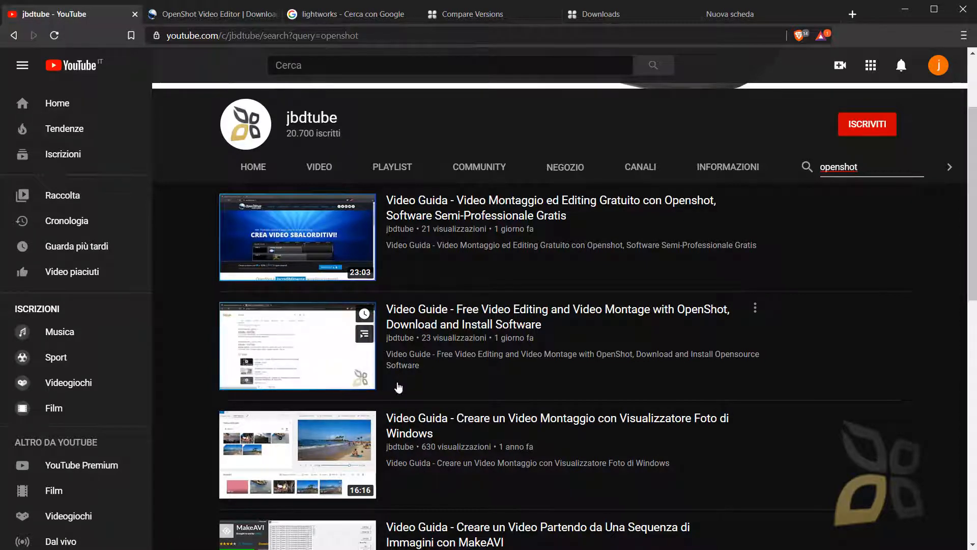
pyautogui.scroll(2, 407, 393)
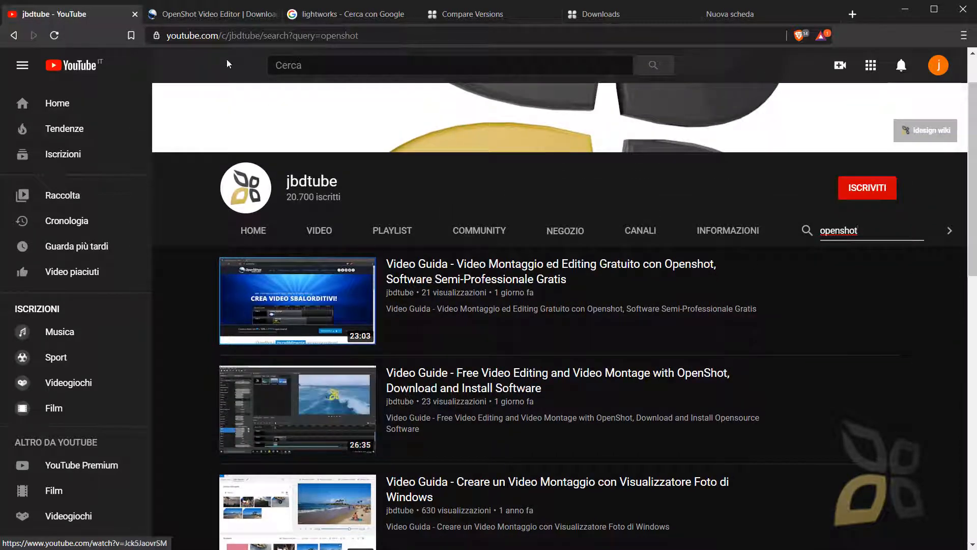
# - Close the YouTube, OpenShot and Google search pages to return to the Lightworks license comparison
pyautogui.click(135, 13)
pyautogui.click(135, 14)
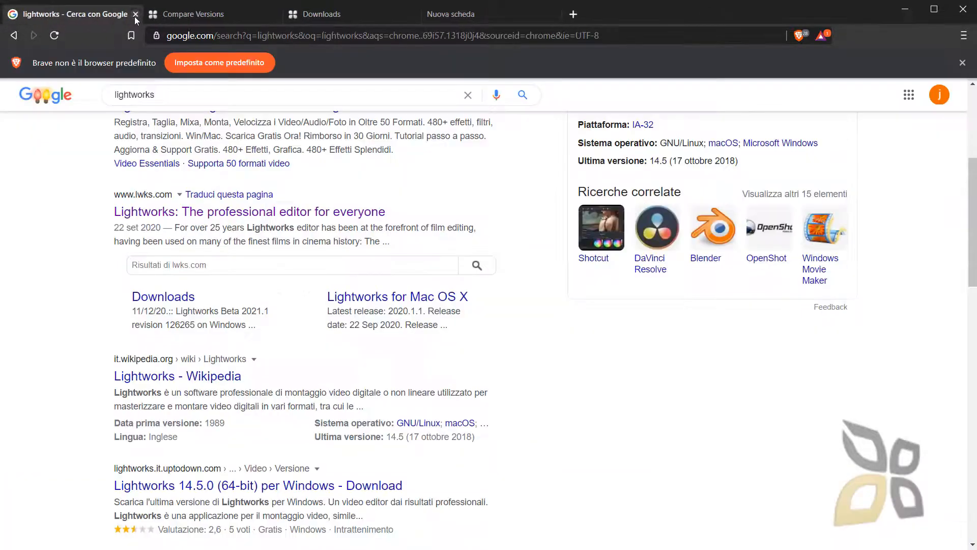
pyautogui.click(135, 14)
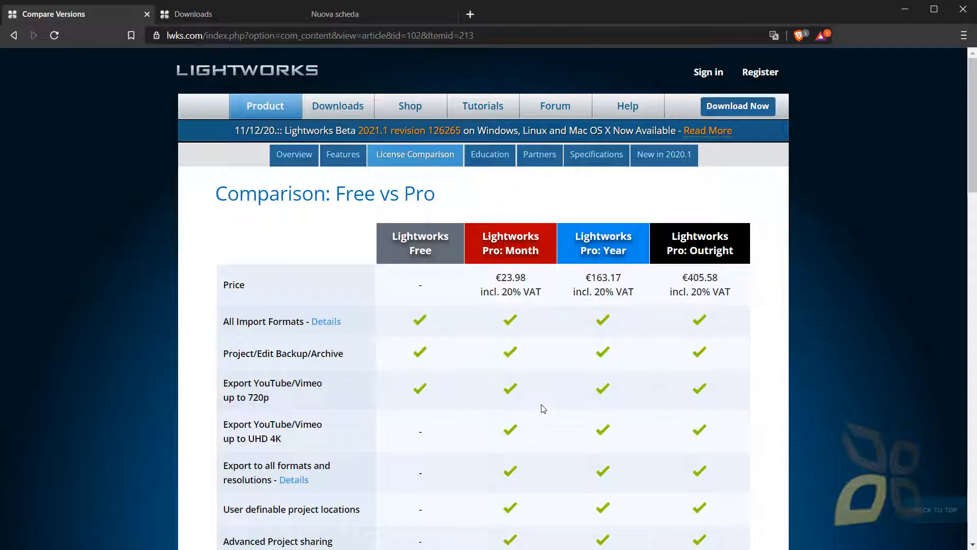
# - Review the full Lightworks Free vs Pro comparison table, including the export, codec support and Boris plugin rows
pyautogui.scroll(-10, 545, 408)
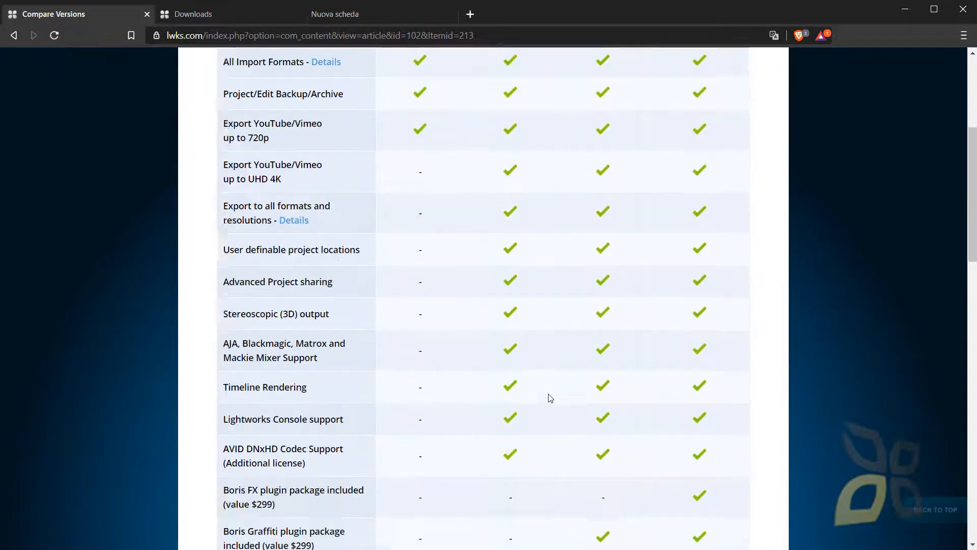
pyautogui.scroll(-3, 551, 402)
pyautogui.scroll(11, 511, 417)
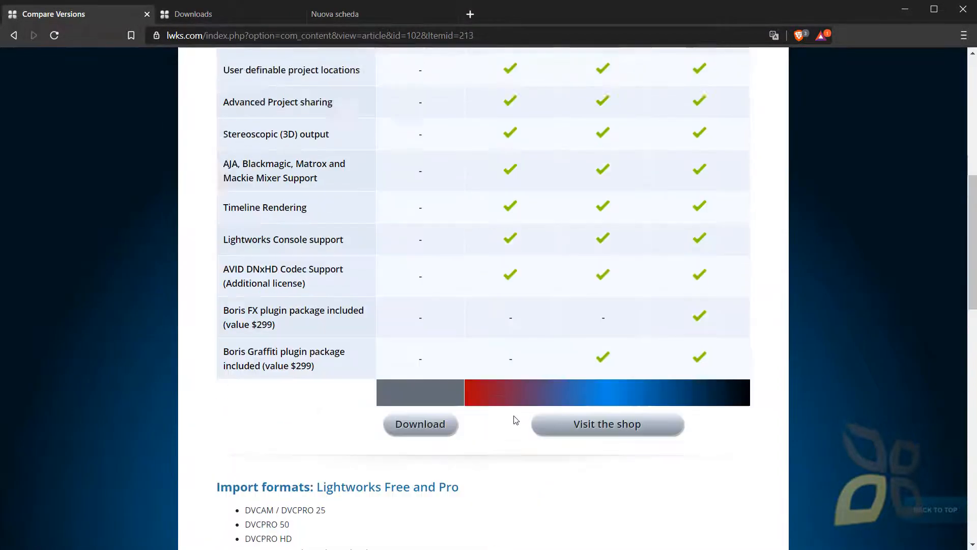
pyautogui.scroll(3, 514, 168)
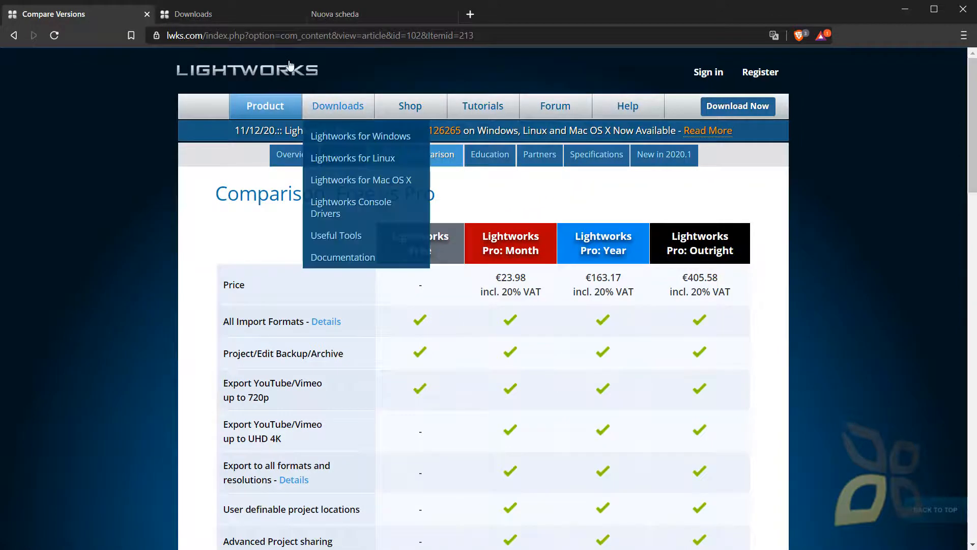
pyautogui.click(200, 18)
pyautogui.click(56, 15)
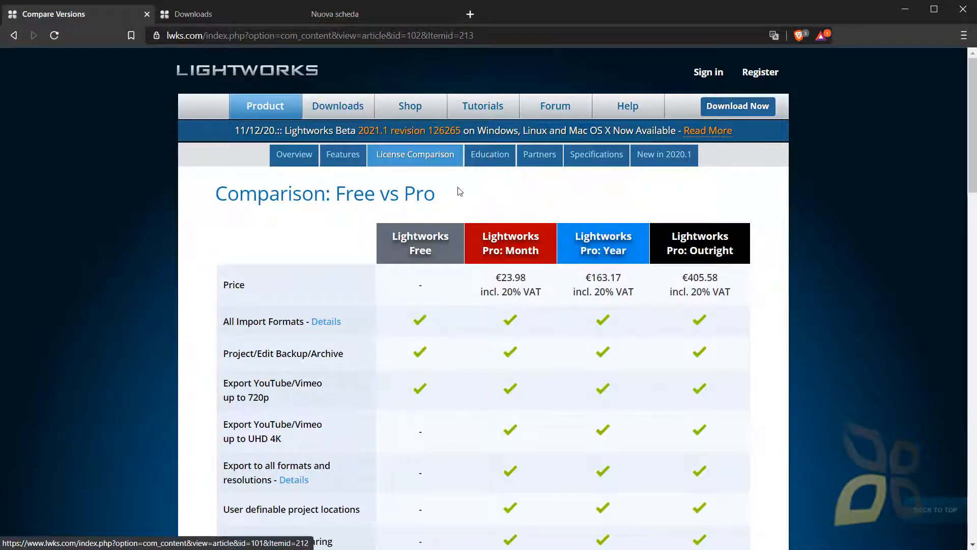
# - Open the Lightworks Education page and review the student discount offer and the international partnerships map
pyautogui.click(490, 157)
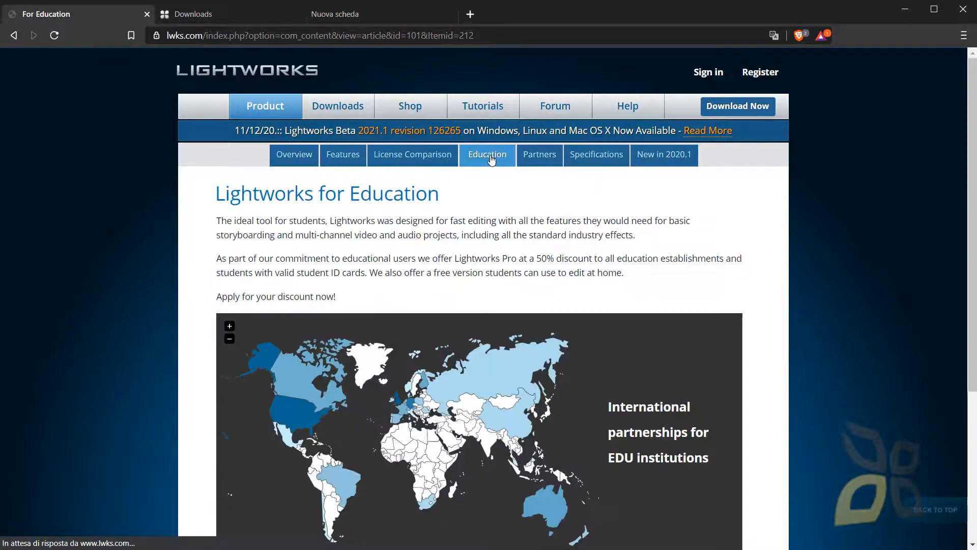
pyautogui.scroll(-3, 516, 266)
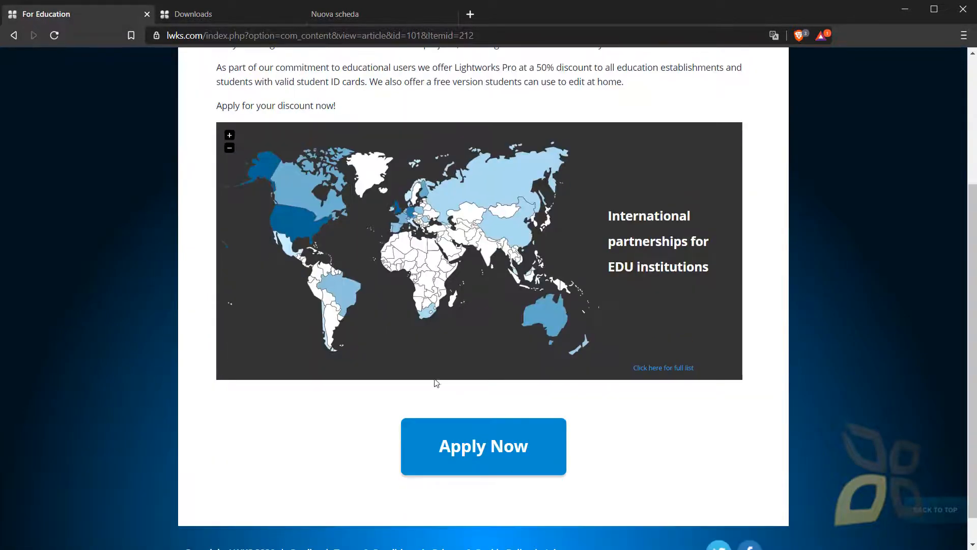
pyautogui.scroll(3, 437, 383)
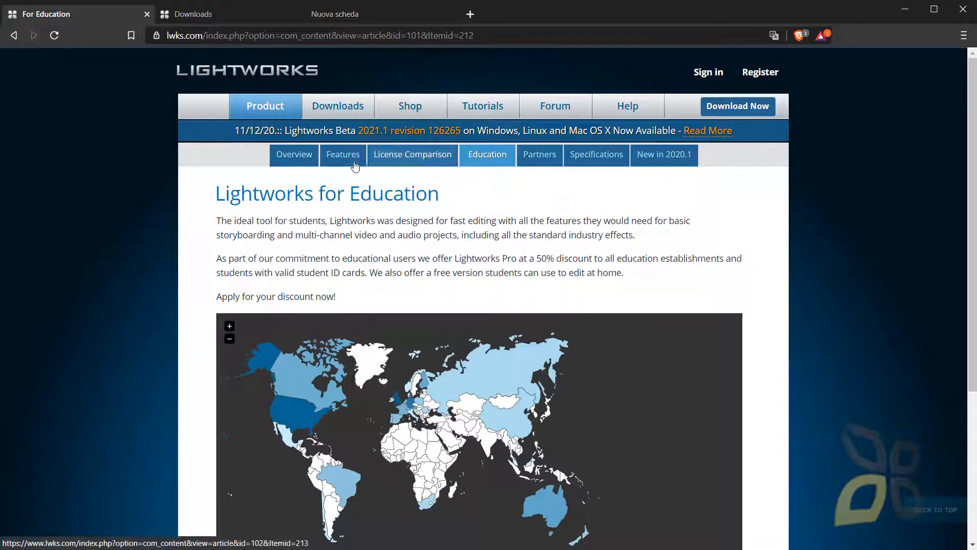
# - Open the Lightworks Features page and the product Overview, and review the Overview's effects, export formats and film sections
pyautogui.click(325, 164)
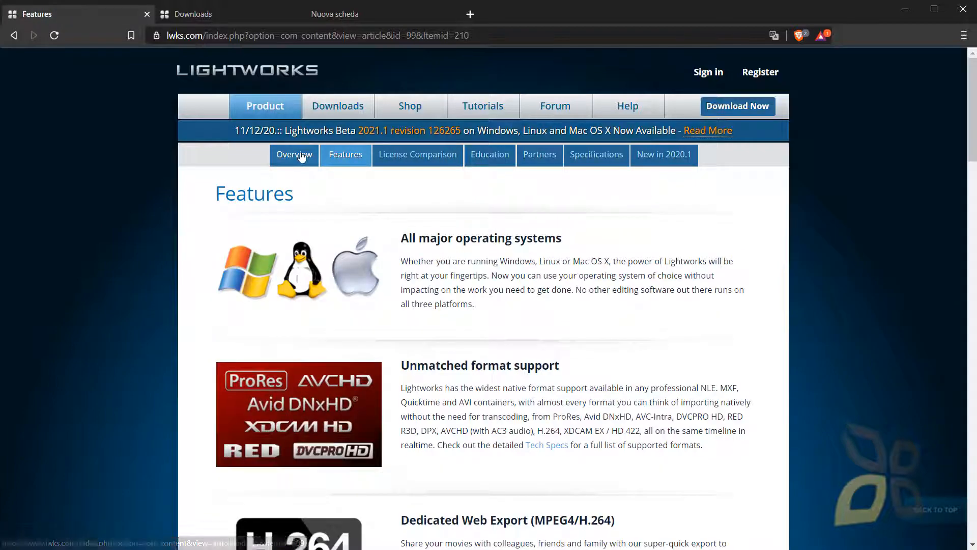
pyautogui.click(305, 151)
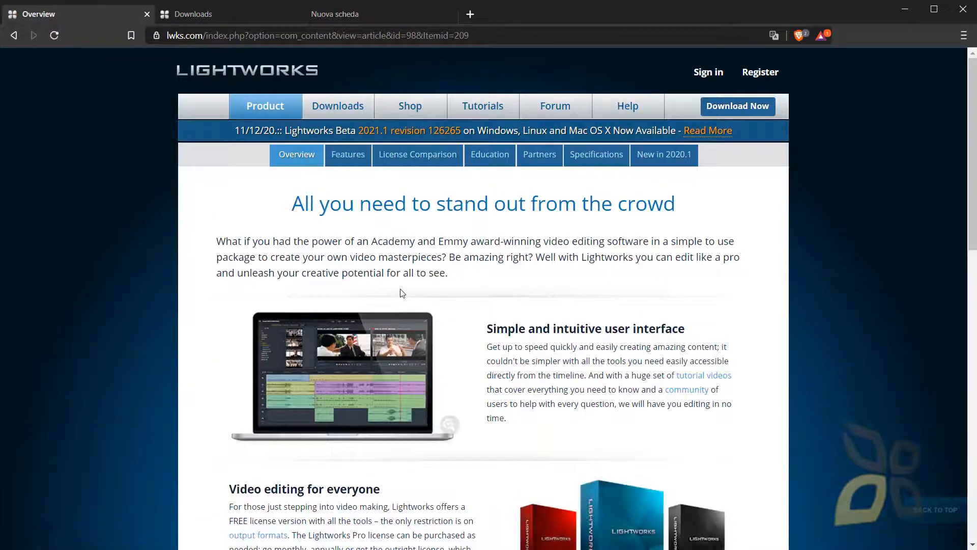
pyautogui.scroll(-6, 402, 293)
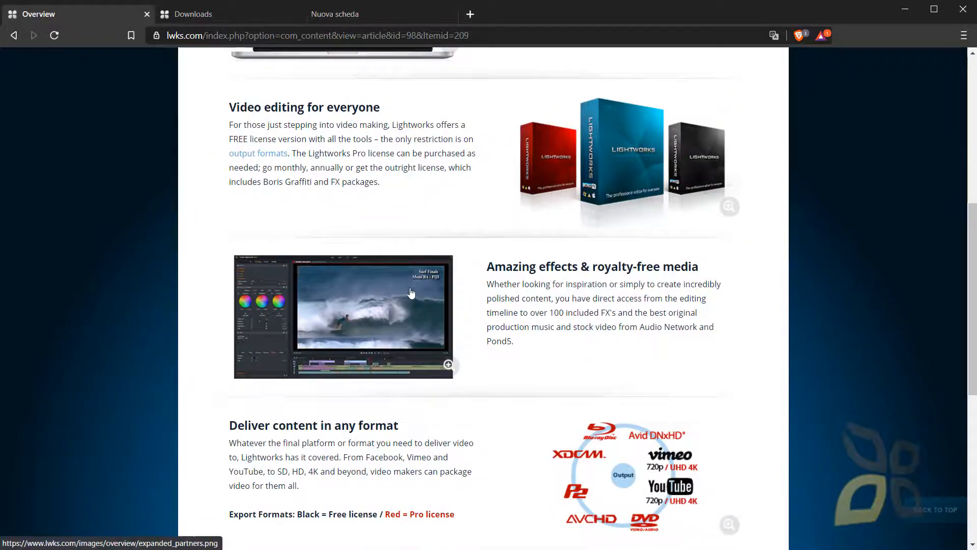
pyautogui.scroll(-6, 411, 293)
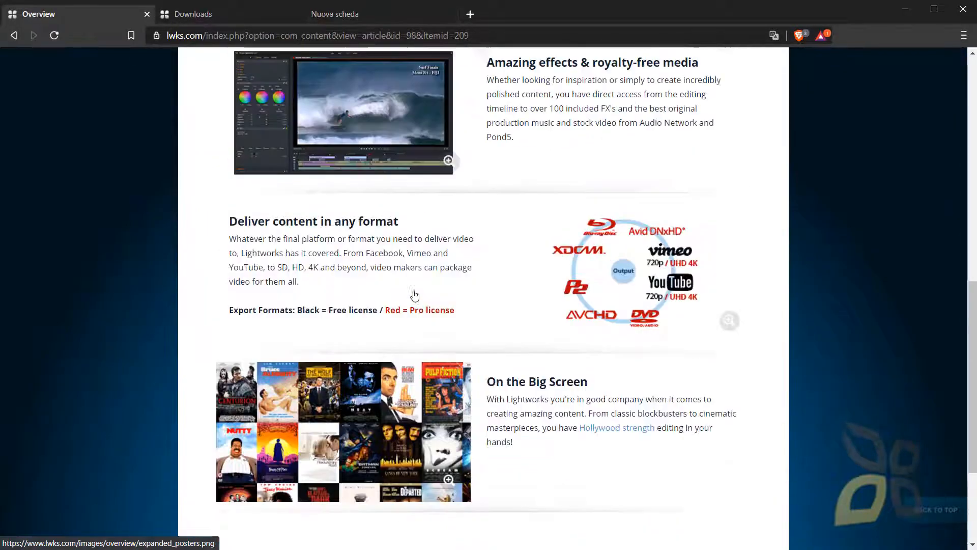
pyautogui.scroll(-3, 414, 296)
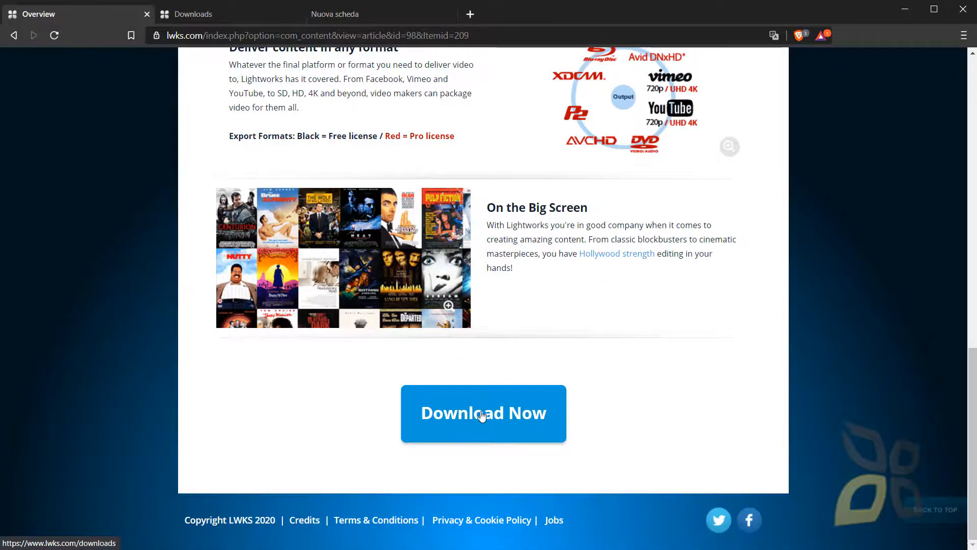
pyautogui.scroll(15, 352, 376)
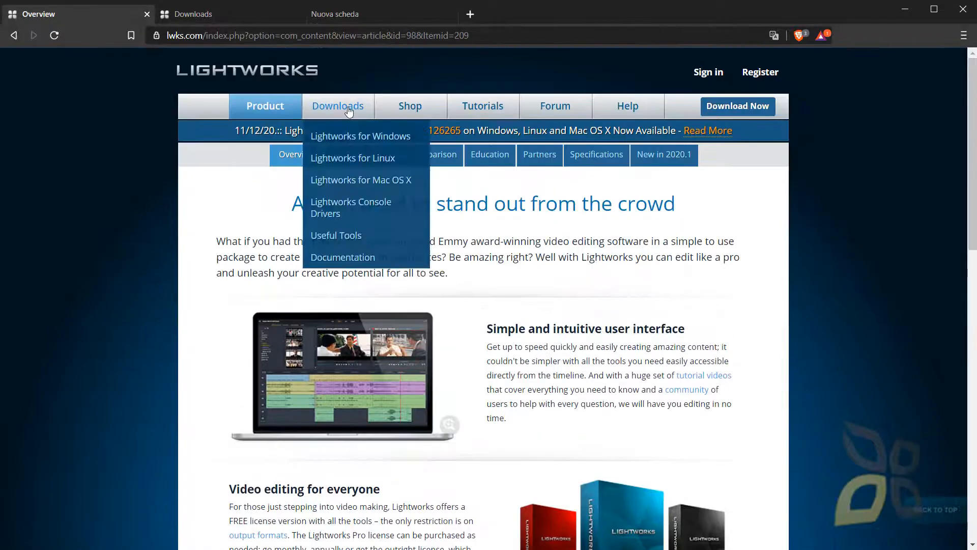
# - Close the product page and the blank page, and review the Lightworks for Windows releases and Quick Start Guide on the Downloads page
pyautogui.click(349, 111)
pyautogui.click(147, 14)
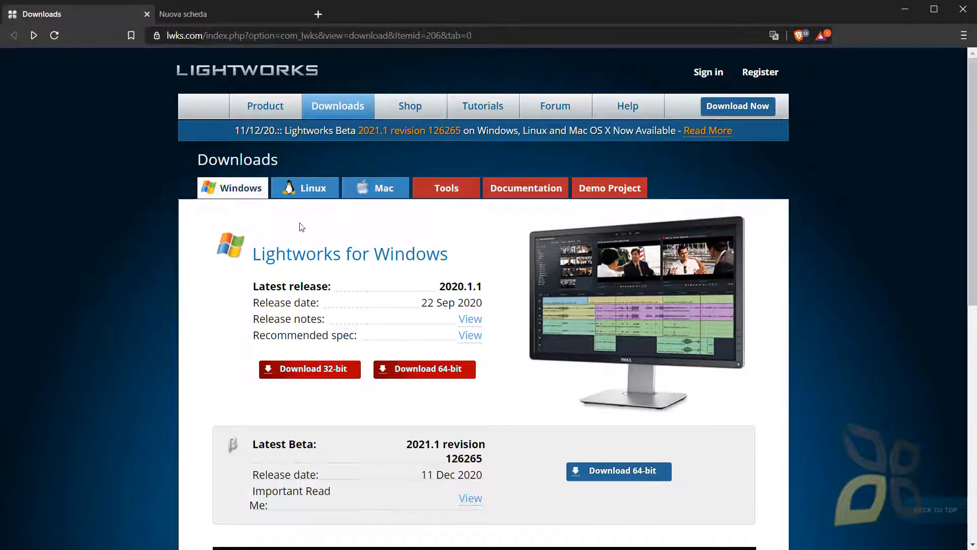
pyautogui.scroll(-1, 402, 346)
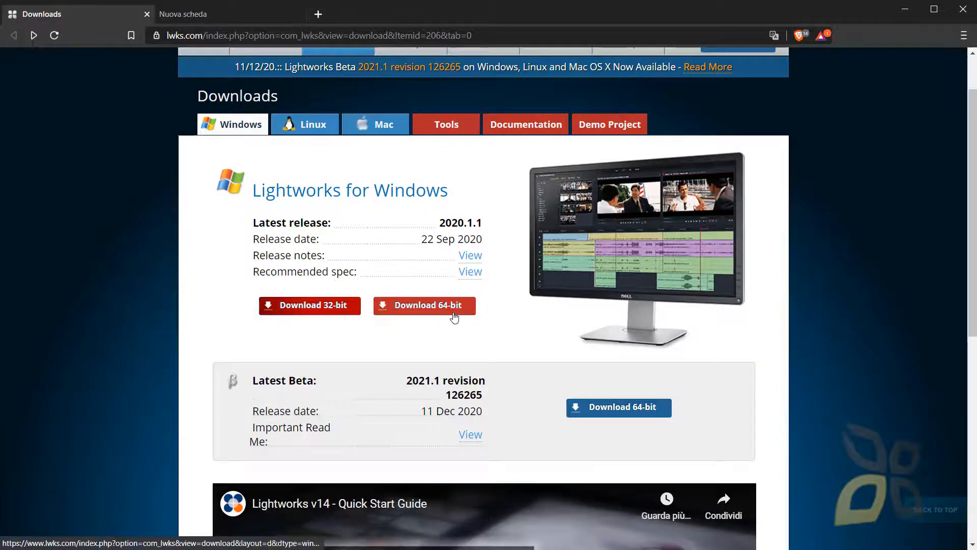
pyautogui.scroll(-1, 458, 326)
pyautogui.scroll(-7, 458, 331)
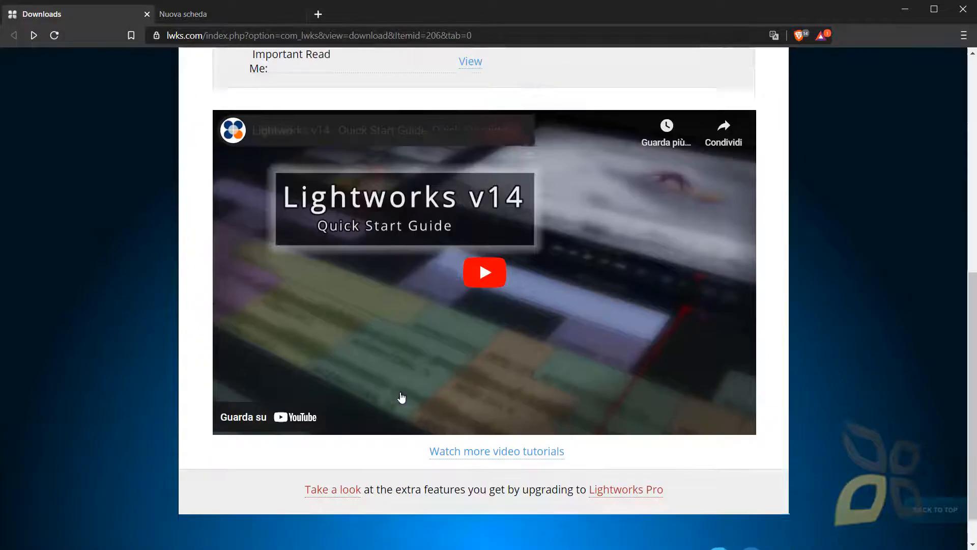
pyautogui.scroll(3, 402, 398)
pyautogui.scroll(6, 383, 406)
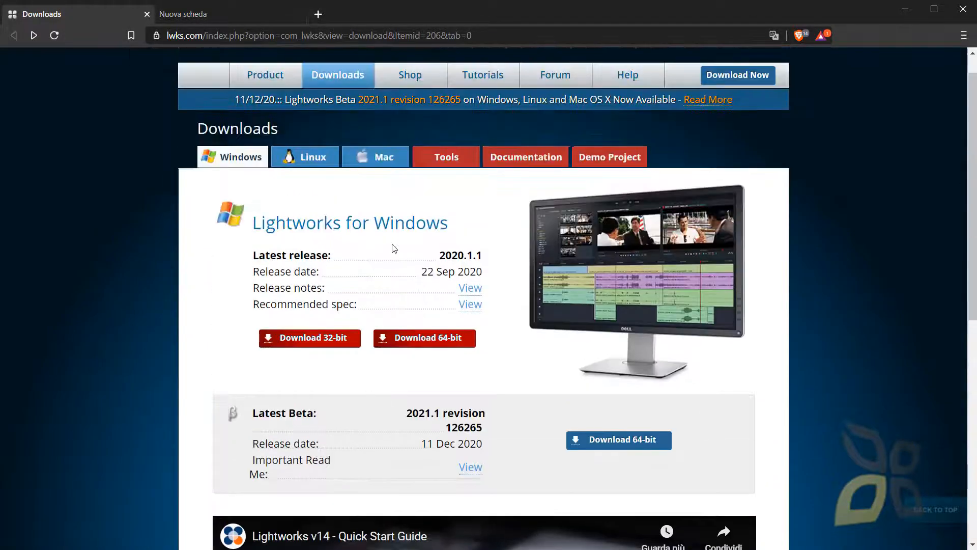
pyautogui.scroll(-6, 393, 247)
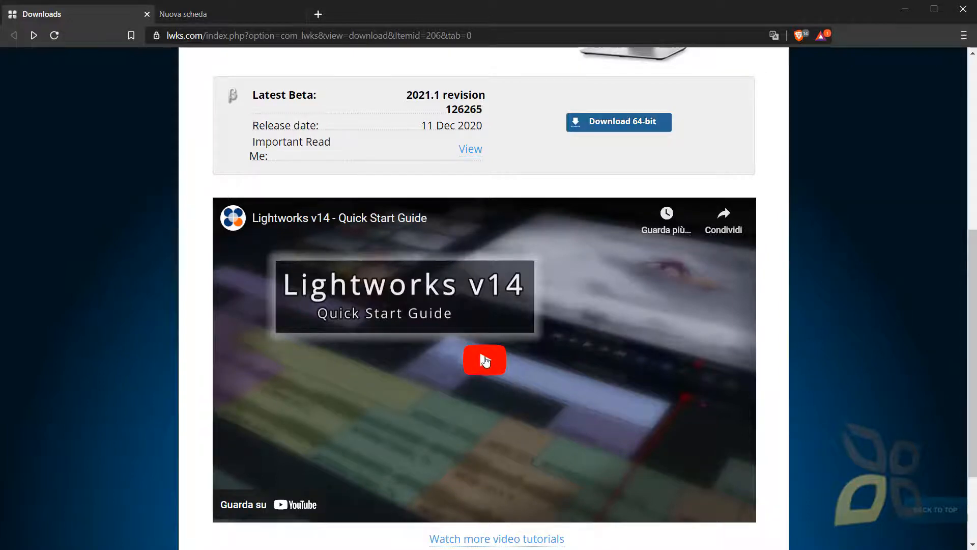
pyautogui.scroll(6, 316, 374)
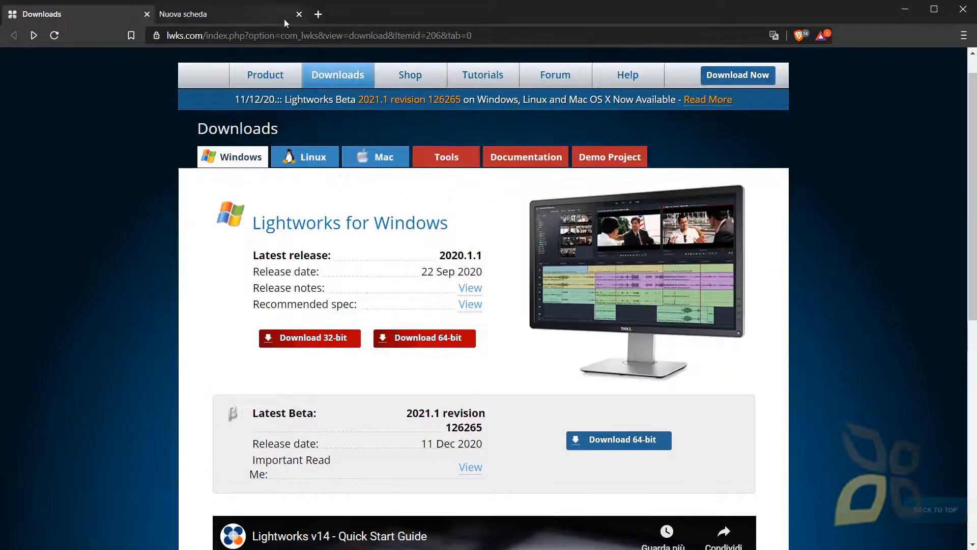
pyautogui.click(300, 14)
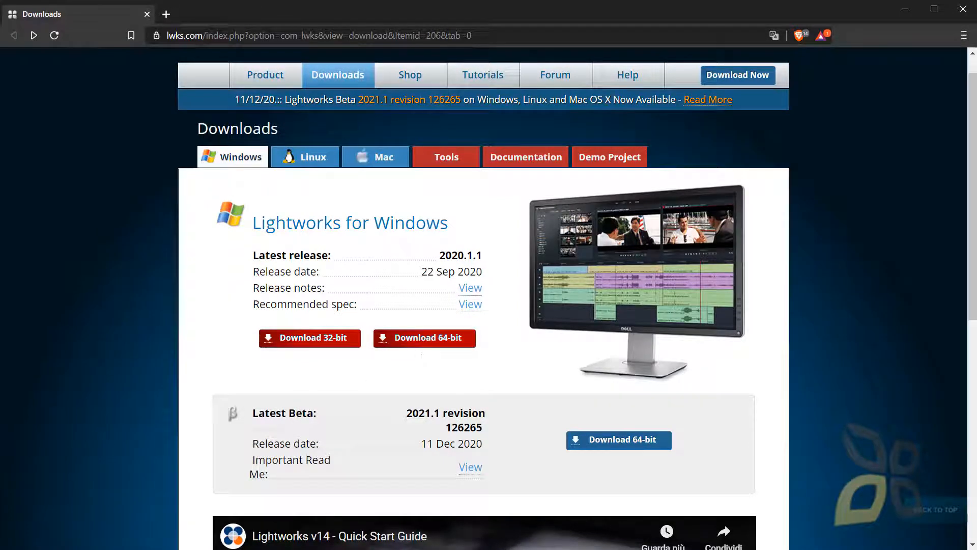
# - Switch to the Download folder in File Explorer and select the lightworks_2020.1.1_r124942_64bit_setup installer
pyautogui.hotkey('alt', 'Tab')
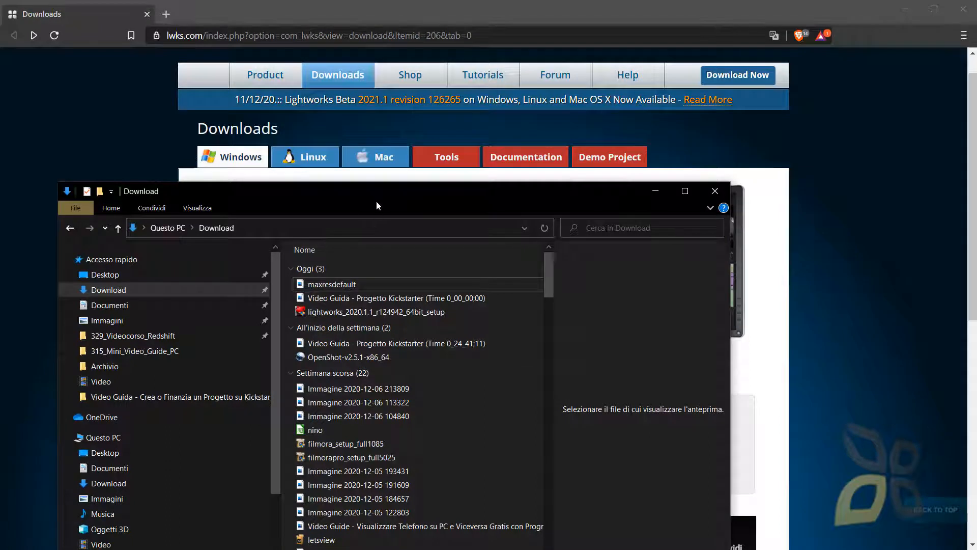
pyautogui.moveTo(377, 205); pyautogui.dragTo(375, 232)
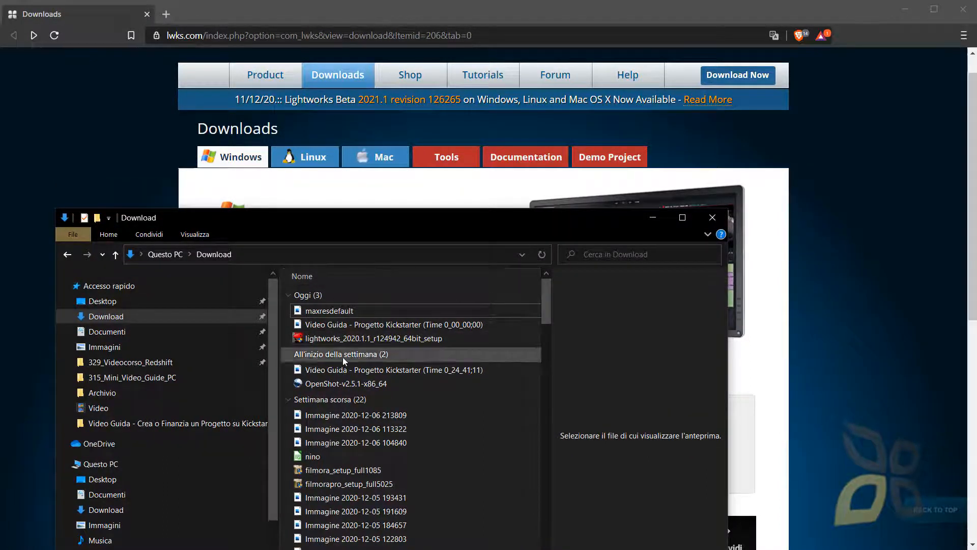
pyautogui.click(338, 340)
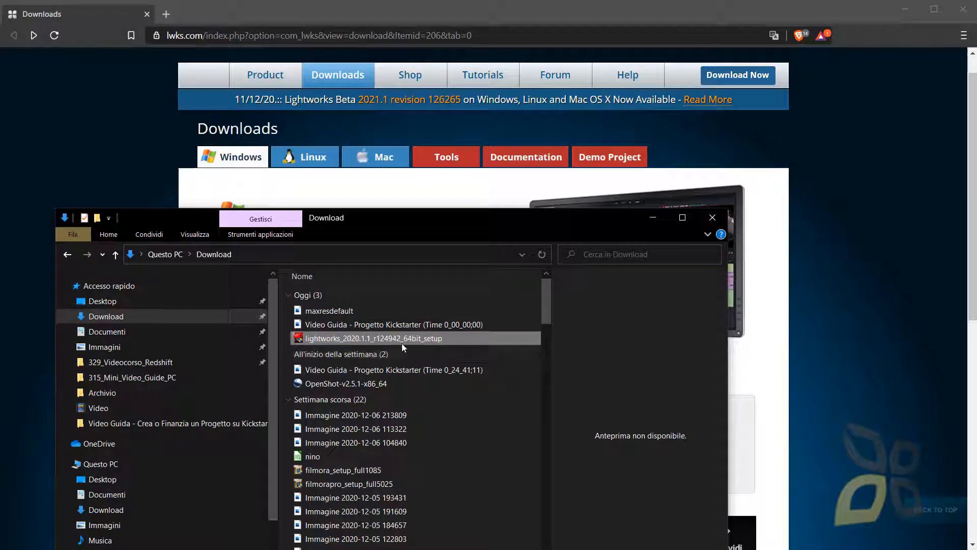
# - Download the Lightworks 2020.1.1 64-bit release for Windows and launch lightworks_2020.1.1_r124942_64bit_setup from the Download folder
pyautogui.moveTo(365, 244); pyautogui.dragTo(363, 487)
pyautogui.click(426, 346)
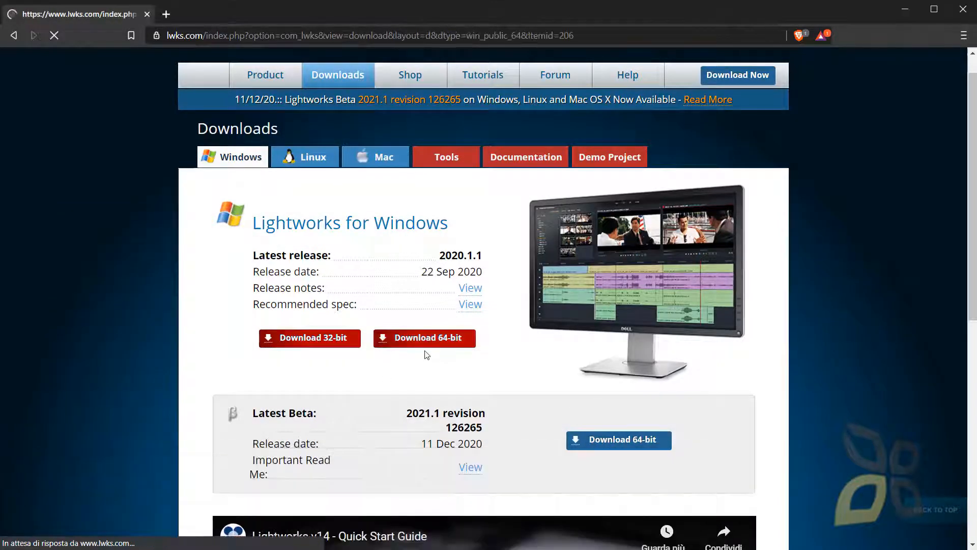
pyautogui.moveTo(302, 328); pyautogui.dragTo(299, 290)
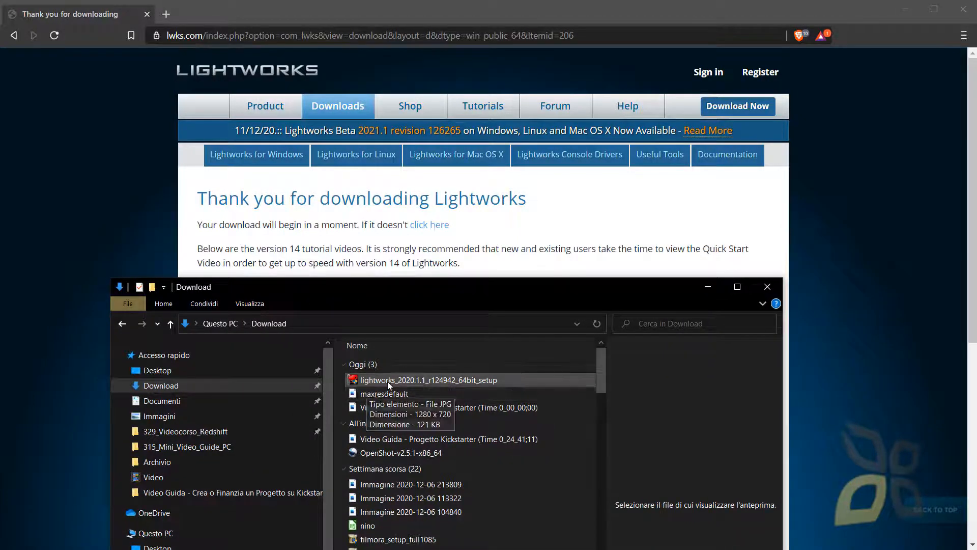
pyautogui.click(404, 382)
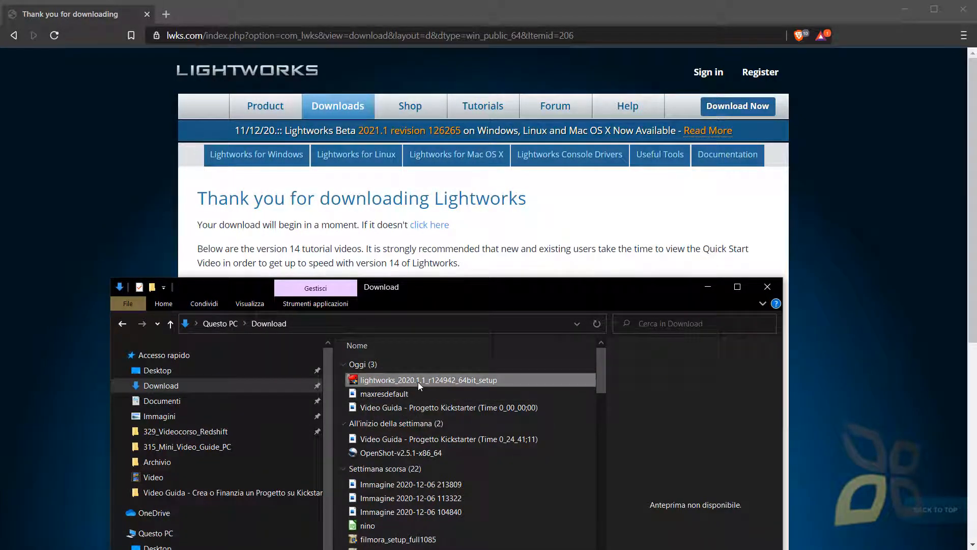
pyautogui.doubleClick(475, 384)
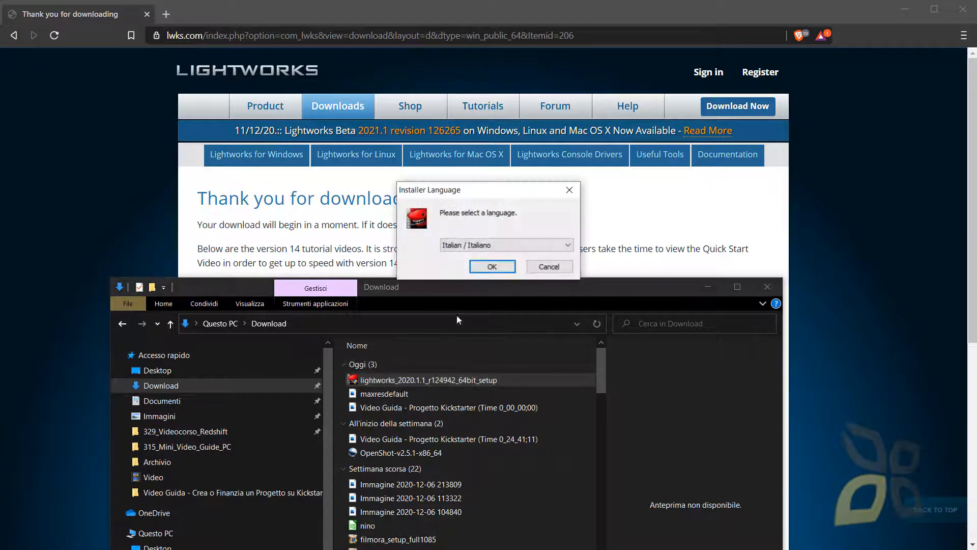
# - Set the installer language to English and start the Lightworks setup wizard
pyautogui.click(468, 246)
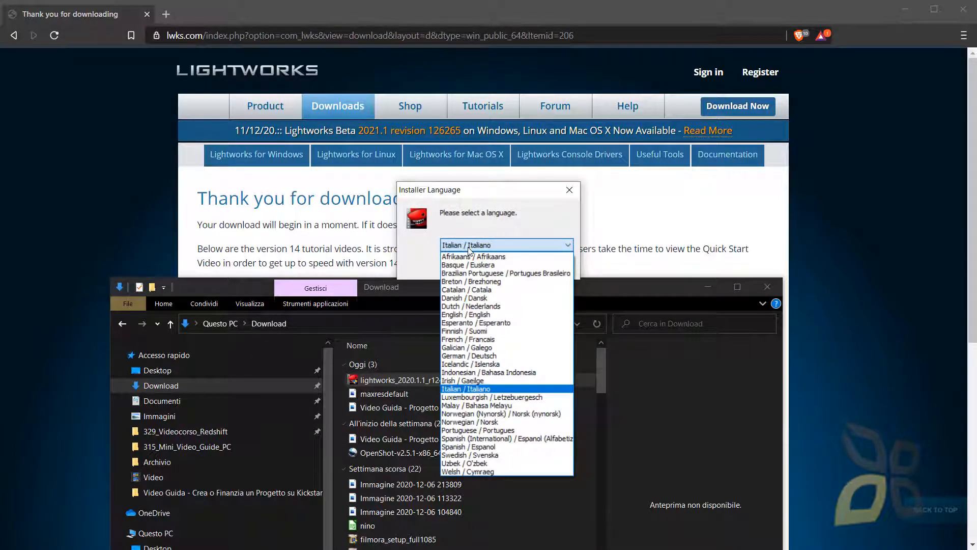
pyautogui.press('e')
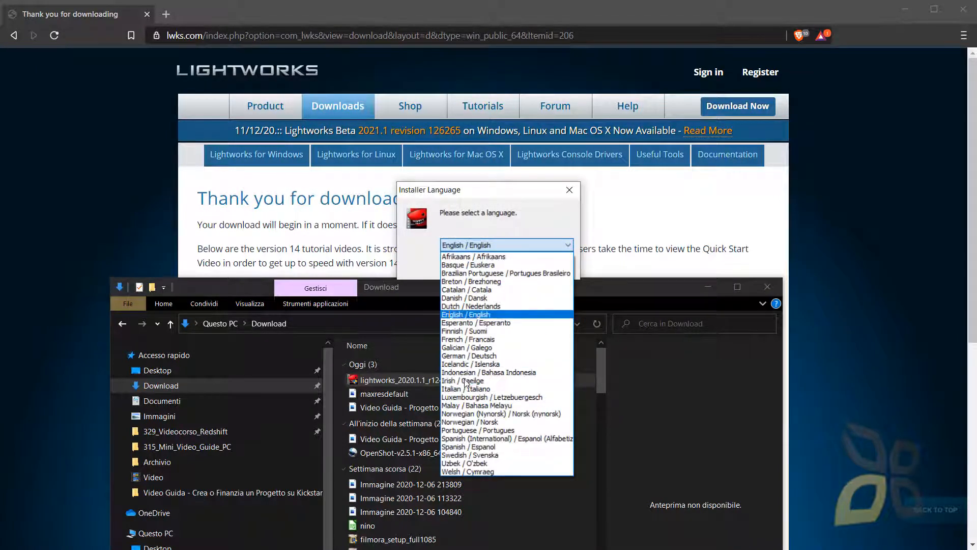
pyautogui.press('Return')
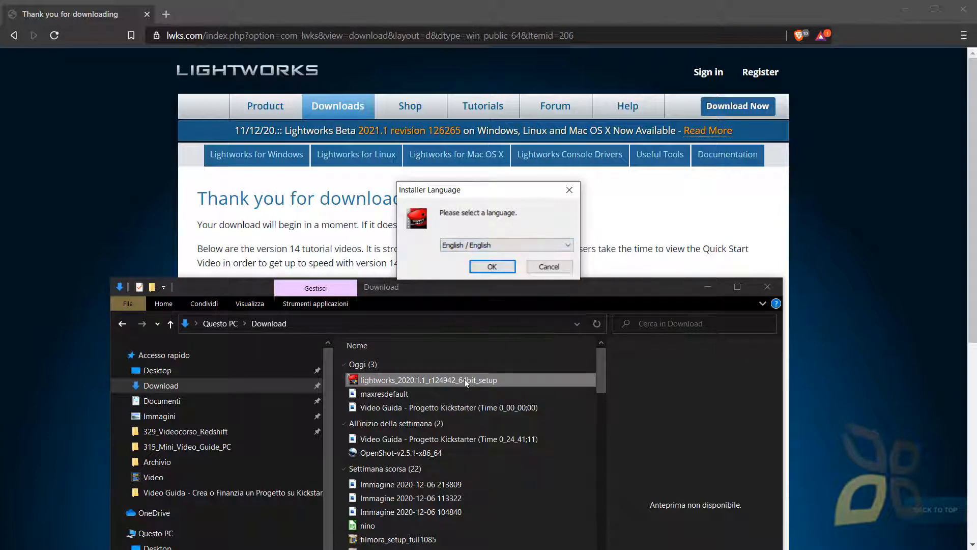
pyautogui.click(507, 266)
# - Proceed past the wizard's welcome page and accept the terms of the License Agreement
pyautogui.click(563, 339)
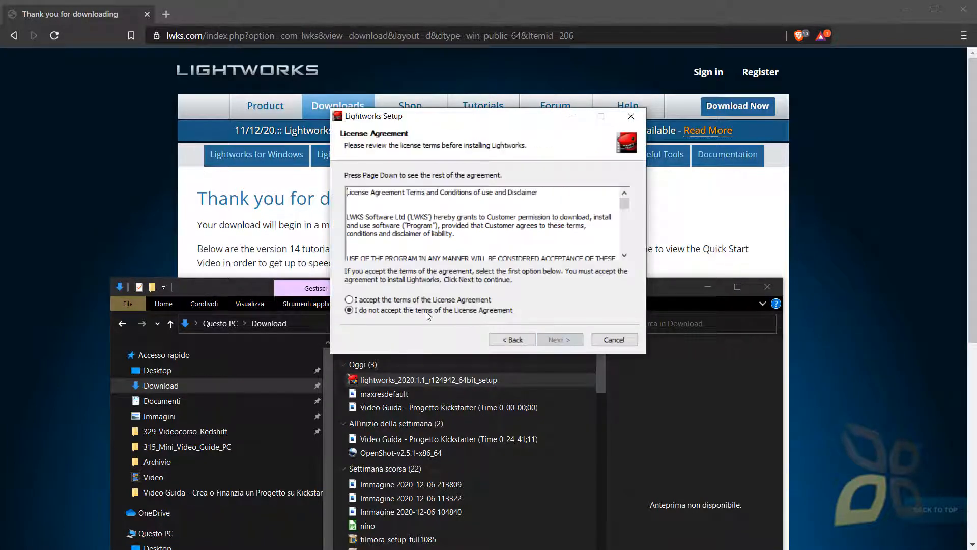
pyautogui.click(424, 300)
pyautogui.click(559, 339)
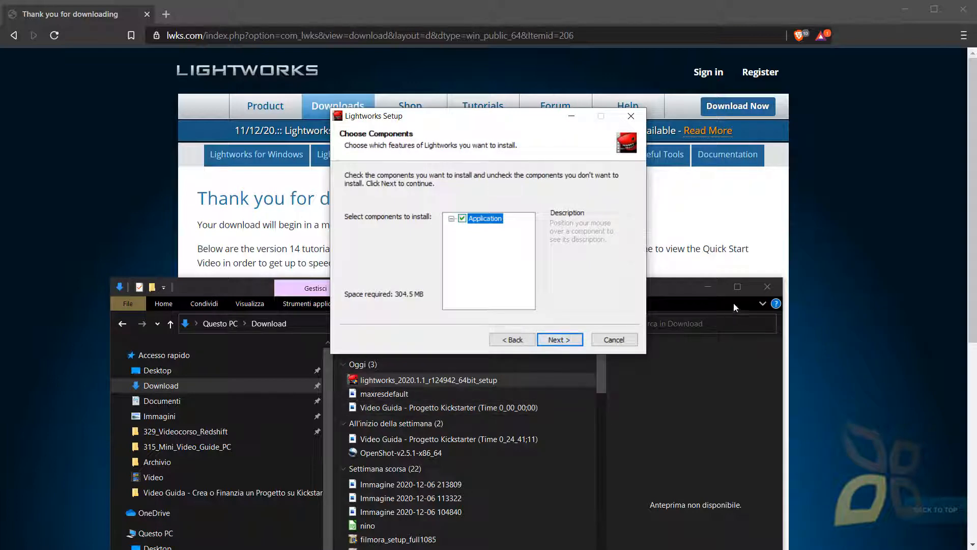
# - Minimize File Explorer and accept the default Application component, C:\Program Files\Lightworks\ destination and Lightworks Start Menu folder in the setup
pyautogui.click(708, 288)
pyautogui.moveTo(514, 121); pyautogui.dragTo(500, 241)
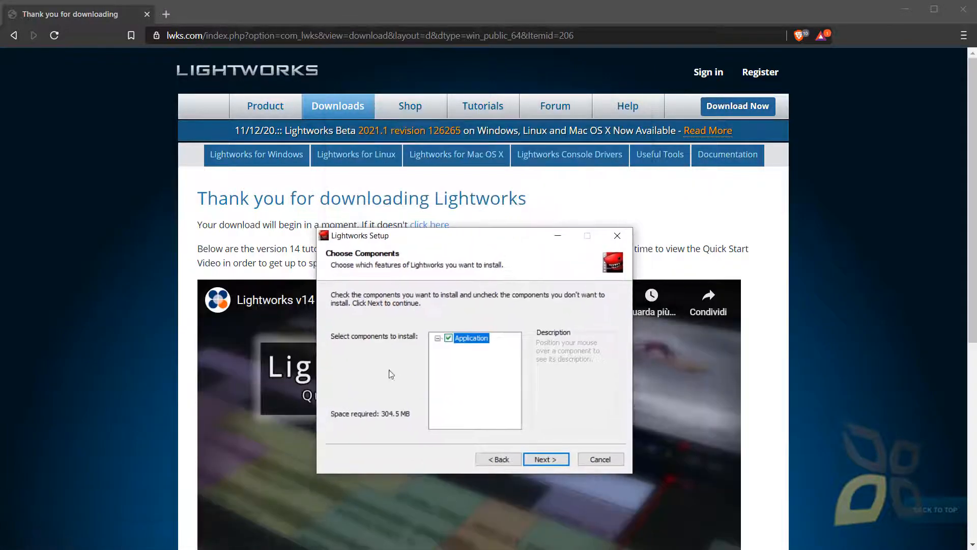
pyautogui.click(547, 459)
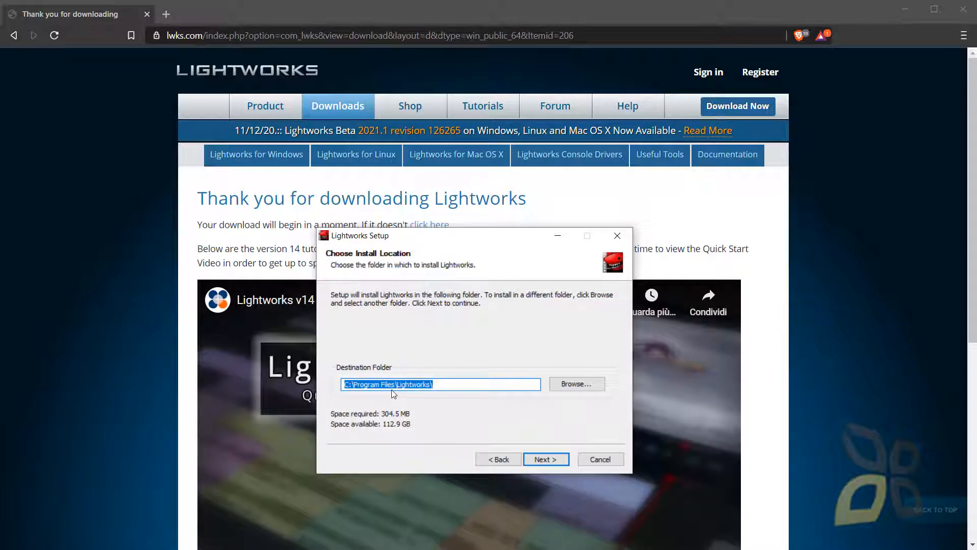
pyautogui.click(538, 460)
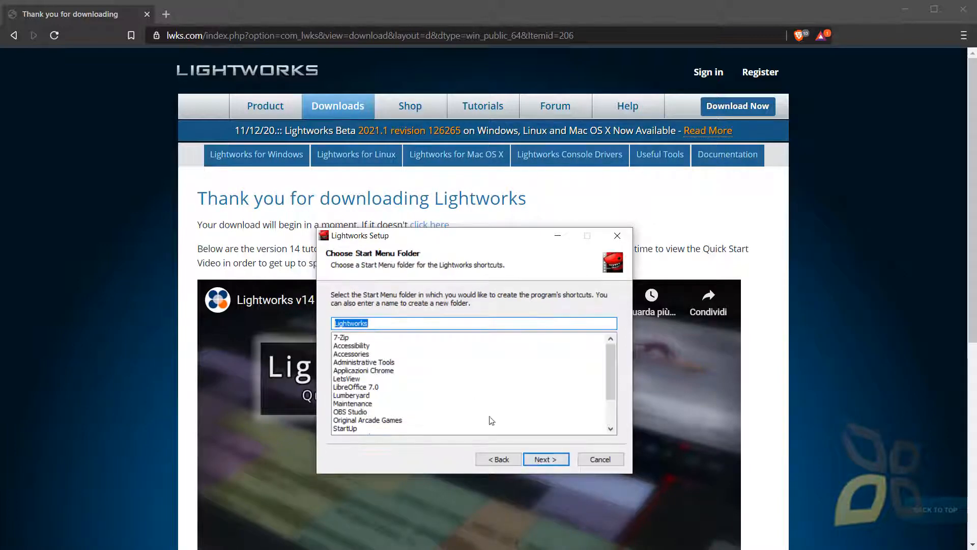
pyautogui.click(553, 459)
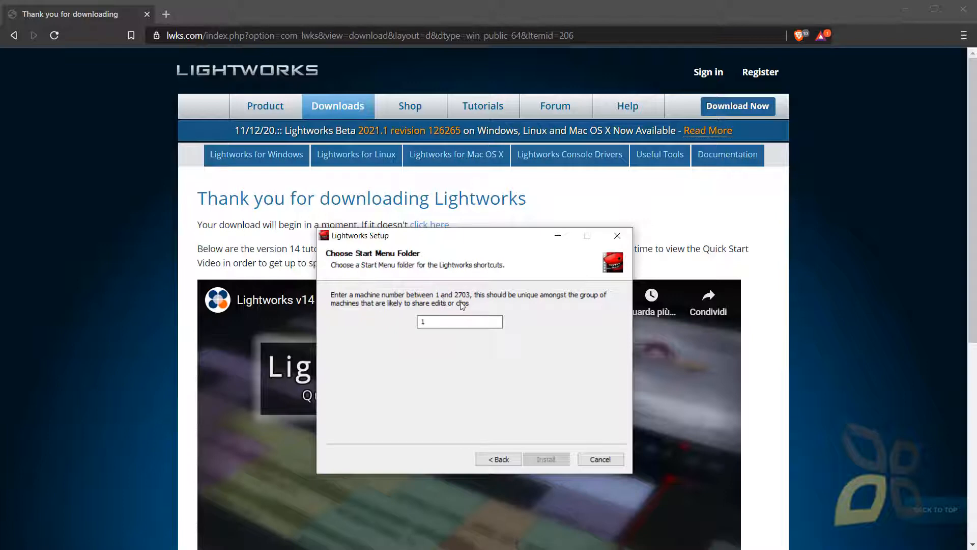
# - Set the machine number to 1000 and start installing Lightworks
pyautogui.click(443, 319)
pyautogui.write('000')
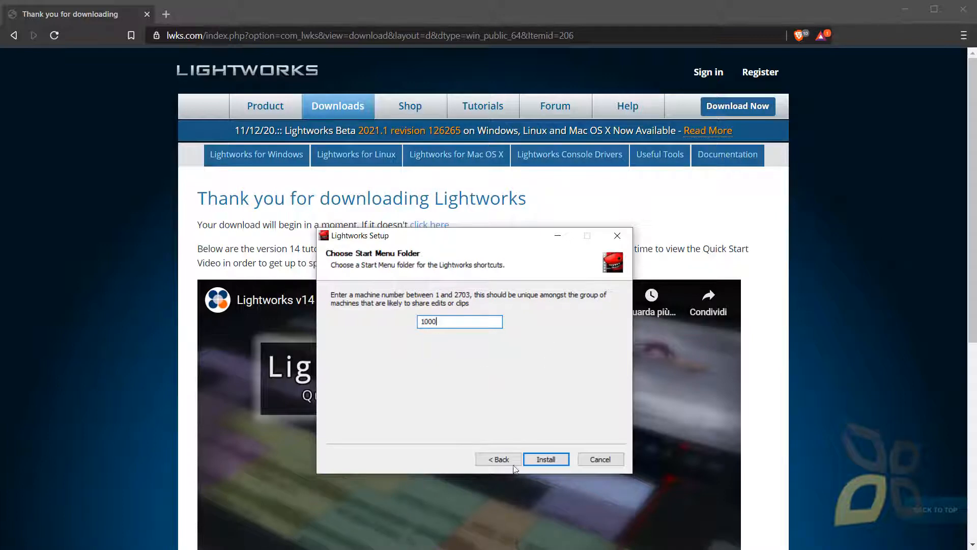
pyautogui.click(547, 460)
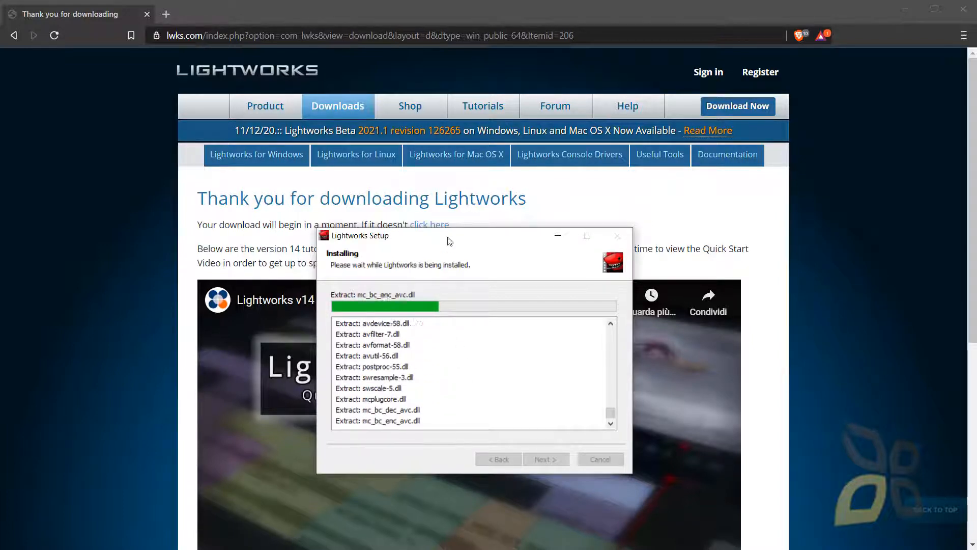
# - Complete the Lightworks setup wizard and close it once the files are installed
pyautogui.moveTo(463, 237); pyautogui.dragTo(467, 278)
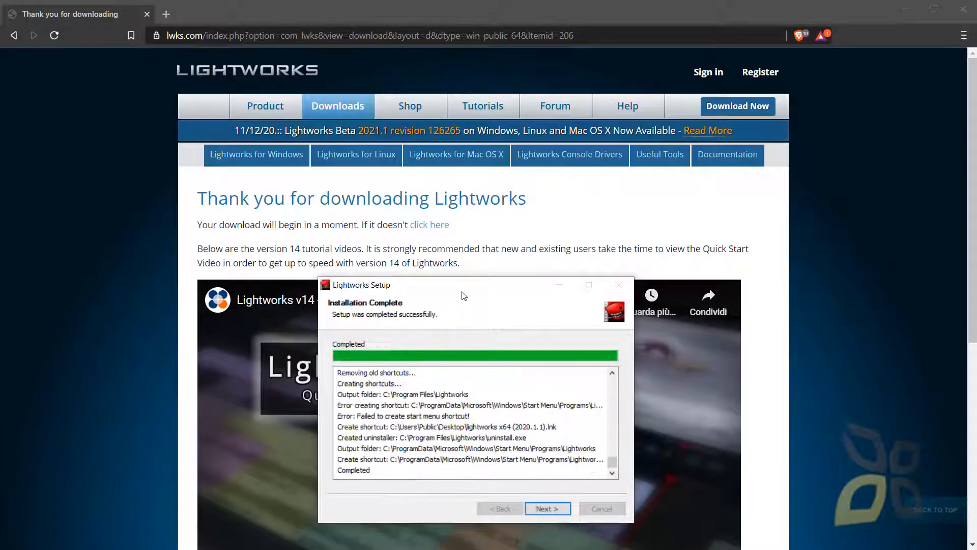
pyautogui.click(548, 508)
pyautogui.click(558, 510)
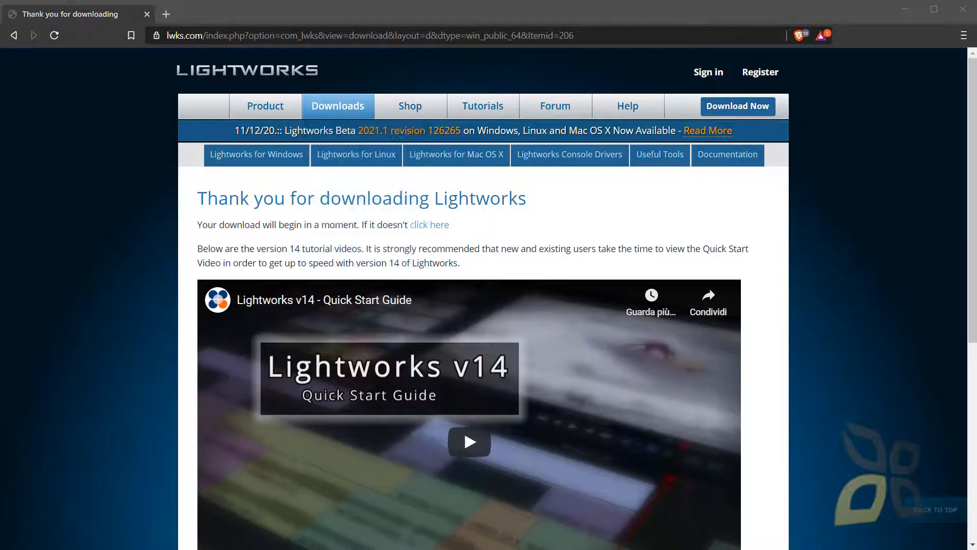
# - Uncover the desktop, launch Lightworks from its x64 (2020.1.1) shortcut and bring its window fully into view
pyautogui.moveTo(0, 223); pyautogui.dragTo(129, 238)
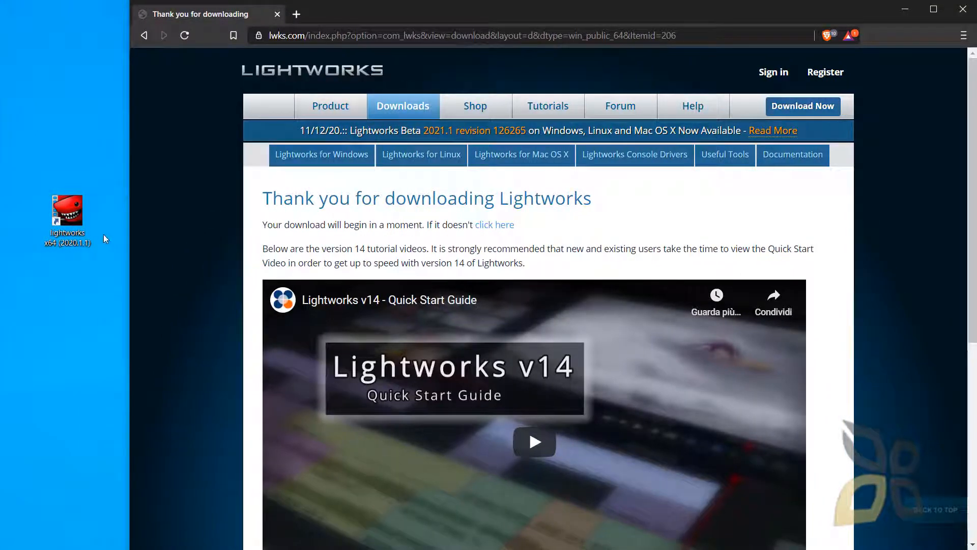
pyautogui.doubleClick(78, 219)
pyautogui.click(73, 223)
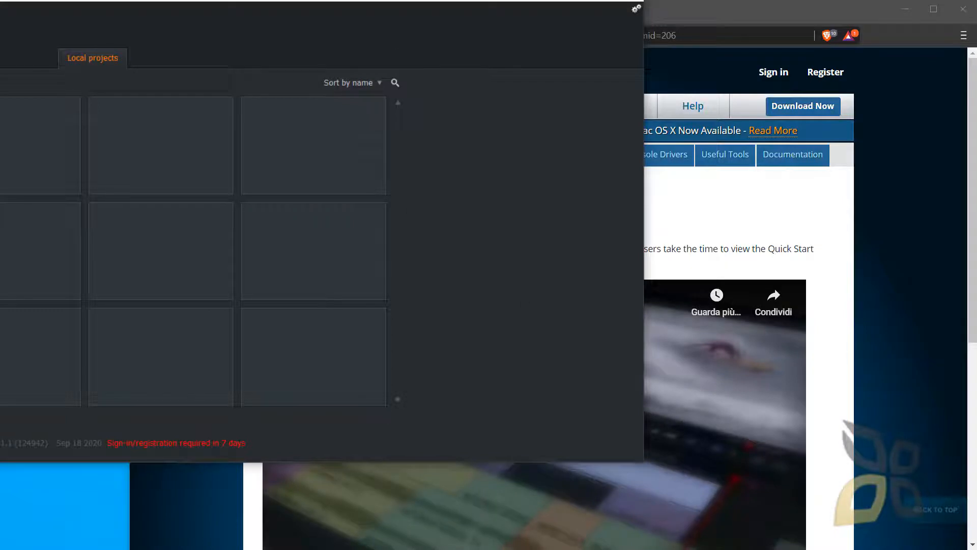
pyautogui.moveTo(374, 1); pyautogui.dragTo(706, 8)
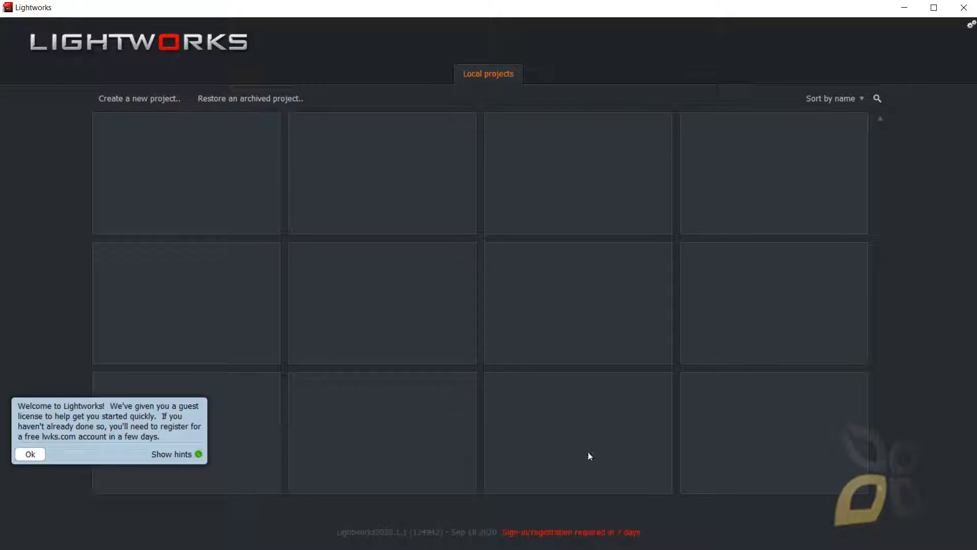
# - Create a new Lightworks project named "Project 1" with a frame rate of 24 fps
pyautogui.click(144, 99)
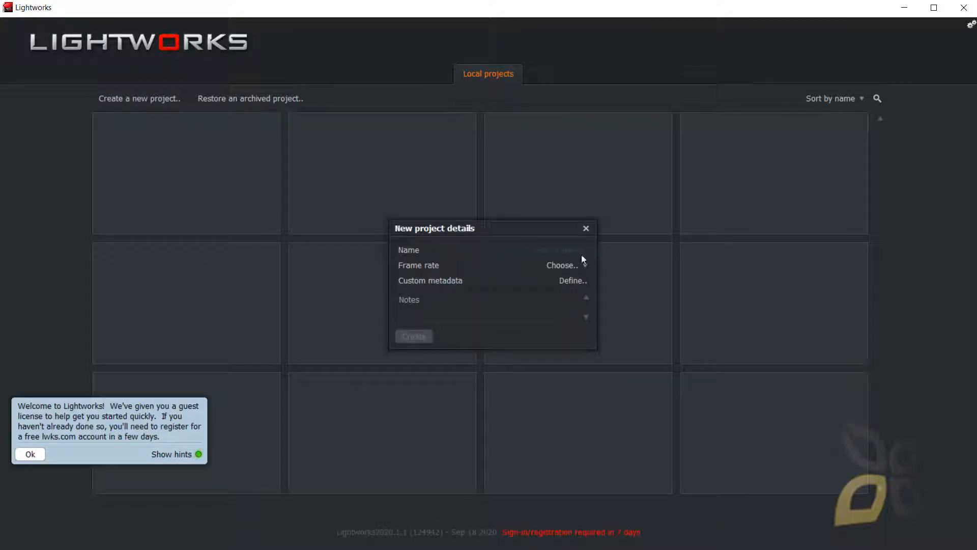
pyautogui.write('Project 1')
pyautogui.click(581, 266)
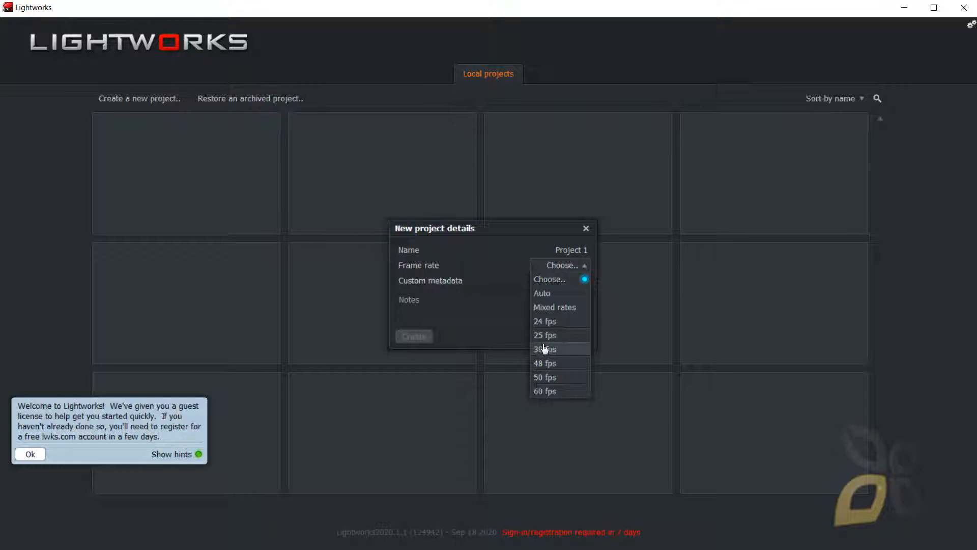
pyautogui.click(550, 327)
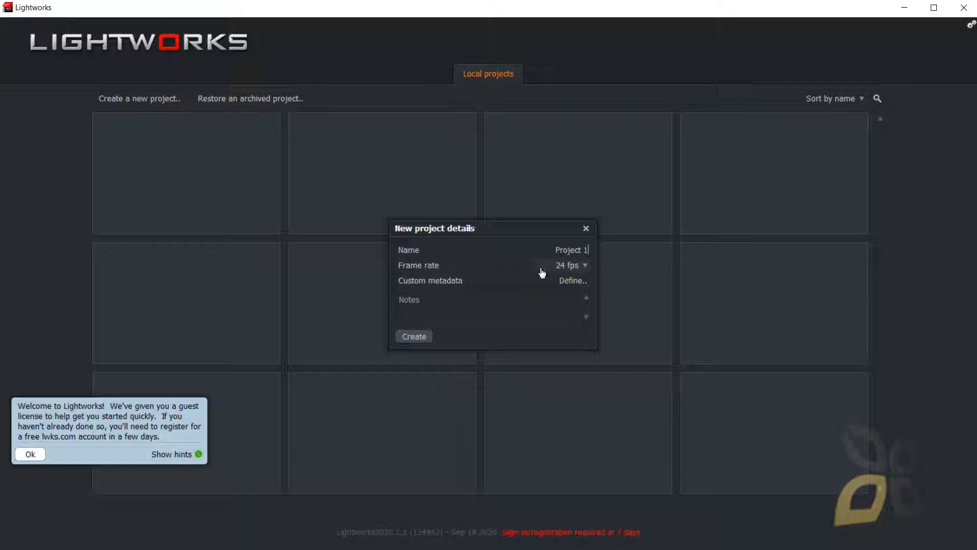
pyautogui.click(414, 336)
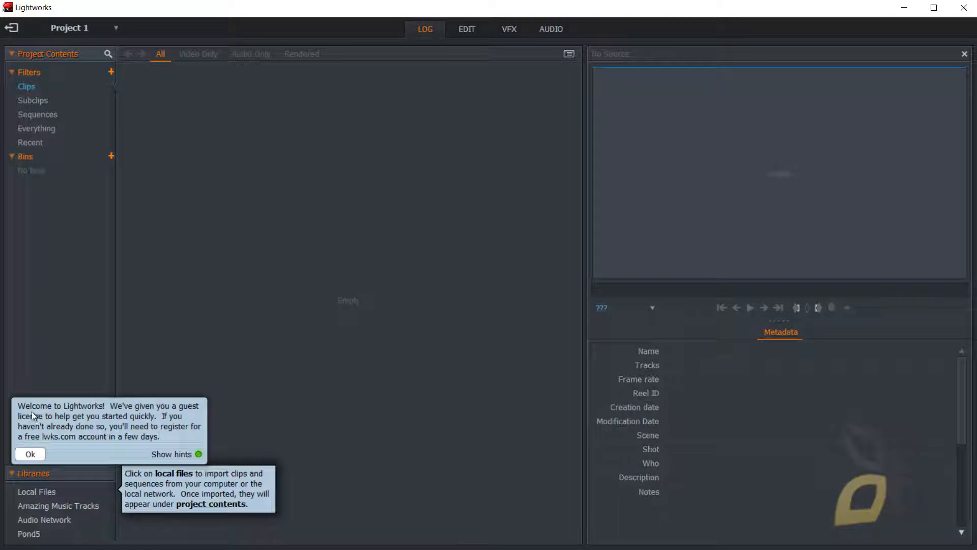
# - Dismiss the welcome hint, look through the Edit, VFX, Audio and Log workspaces, and close the hints they bring up
pyautogui.click(31, 455)
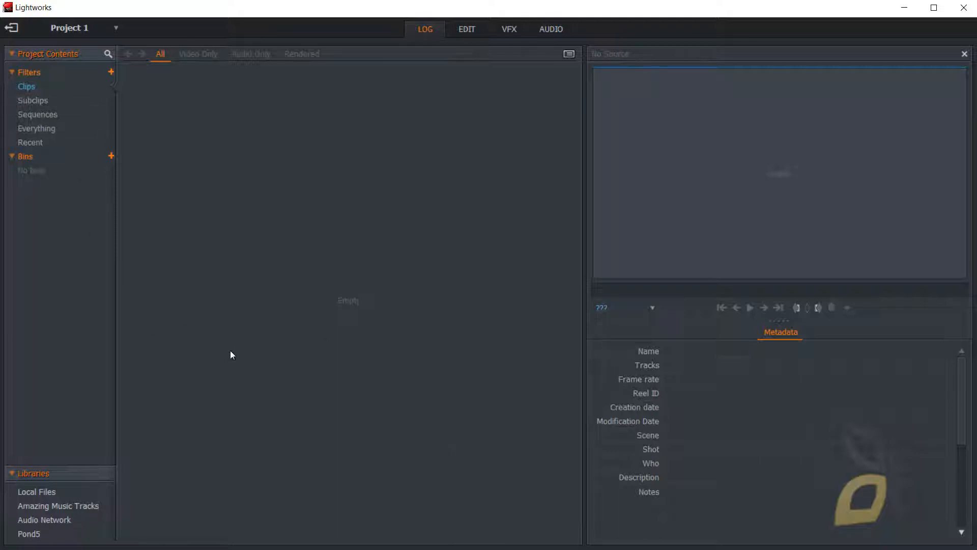
pyautogui.click(451, 33)
pyautogui.click(499, 30)
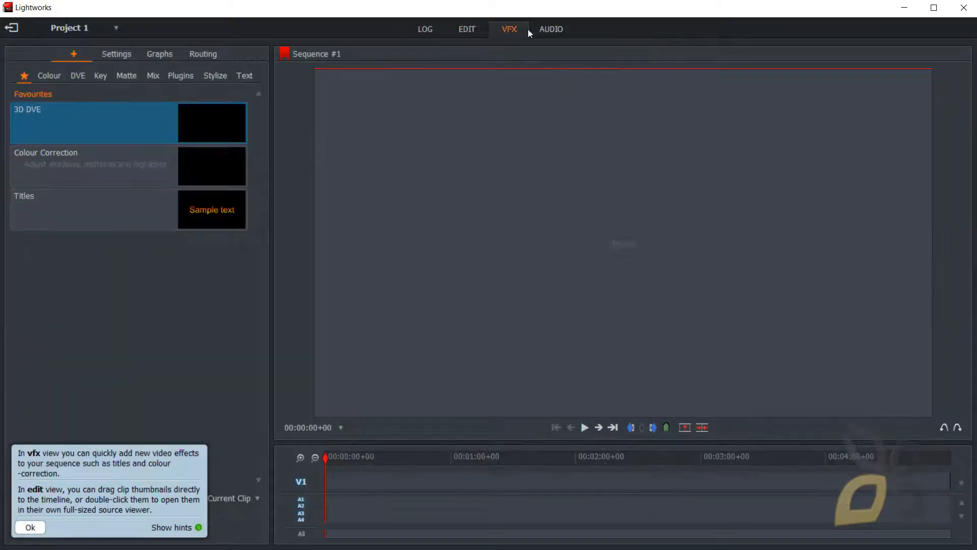
pyautogui.click(543, 30)
pyautogui.click(425, 34)
pyautogui.click(465, 33)
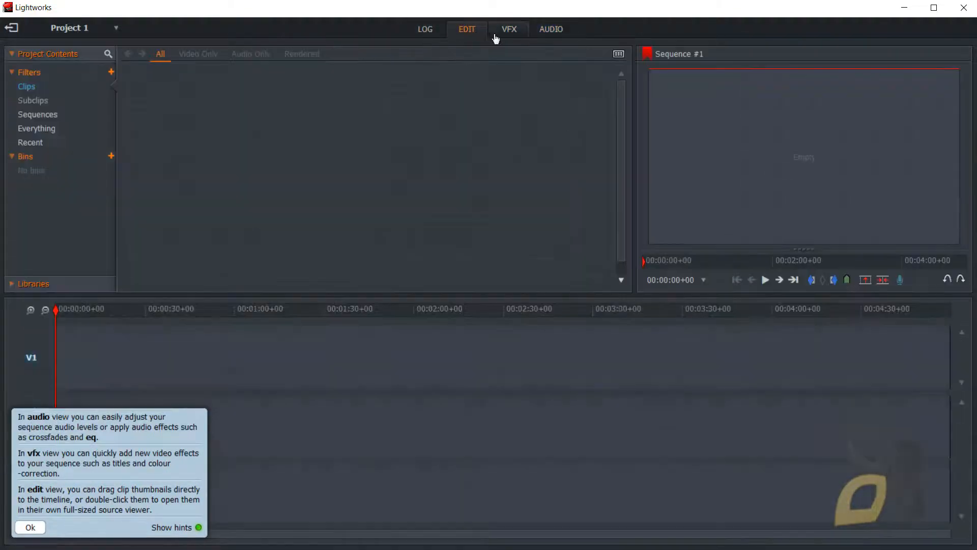
pyautogui.click(507, 33)
pyautogui.click(555, 32)
pyautogui.click(417, 33)
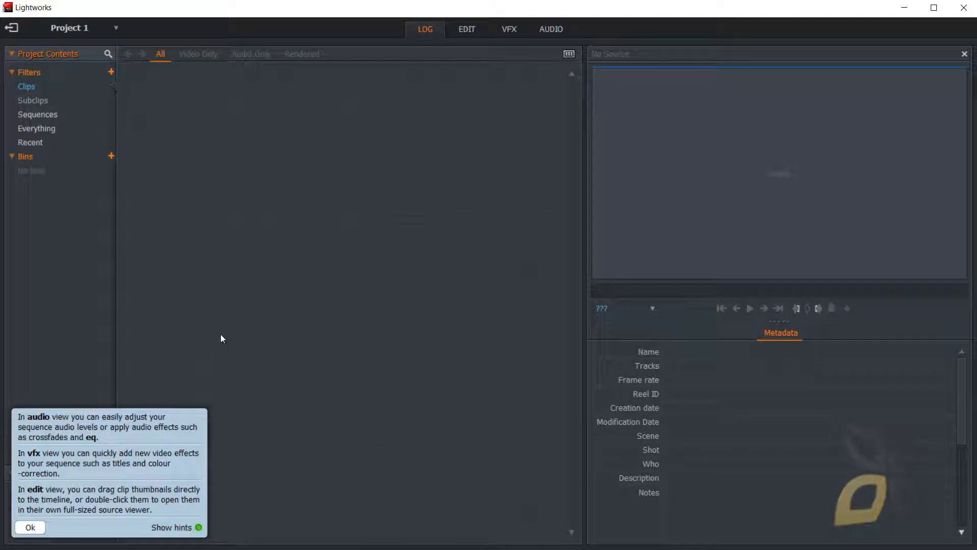
pyautogui.click(30, 527)
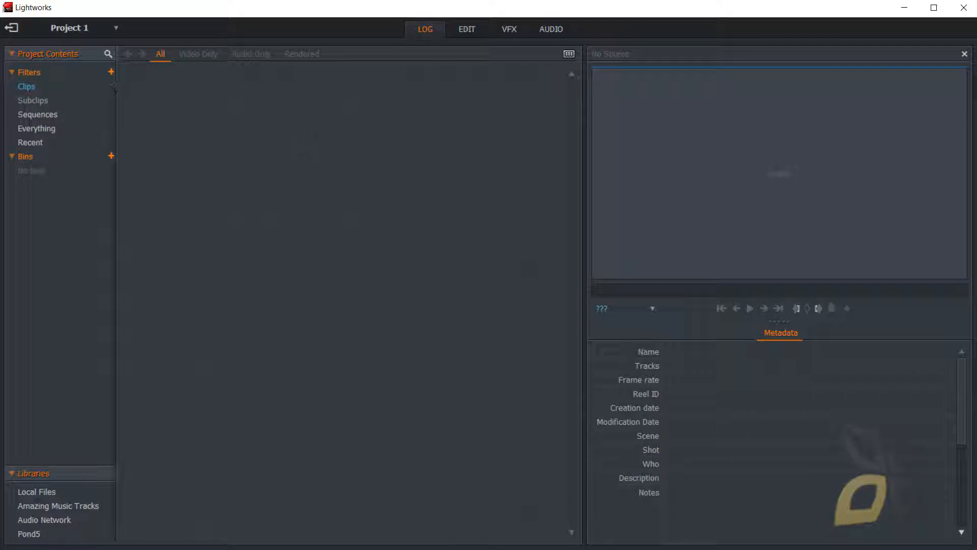
# - Switch to the web browser and open pexels.com in a new tab
pyautogui.hotkey('alt', 'Tab')
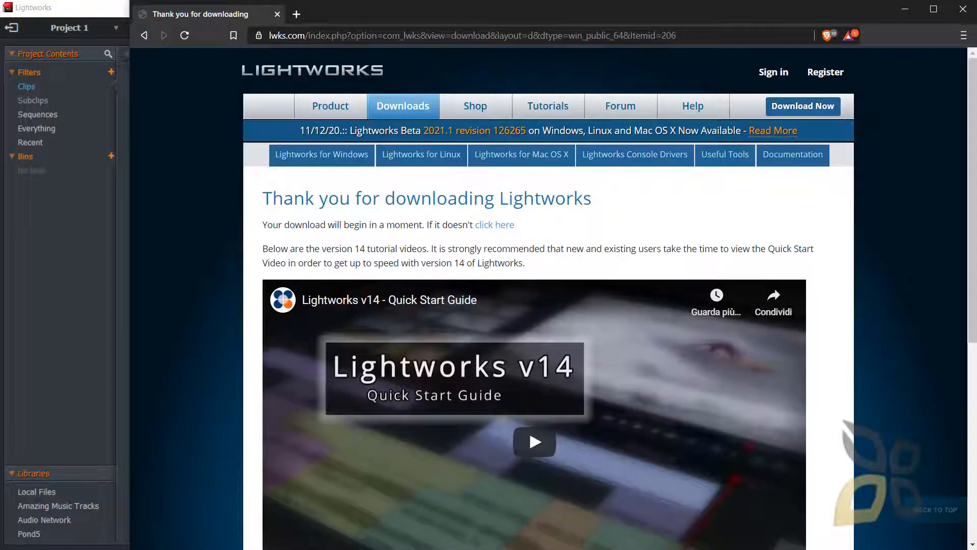
pyautogui.click(293, 20)
pyautogui.write('pex')
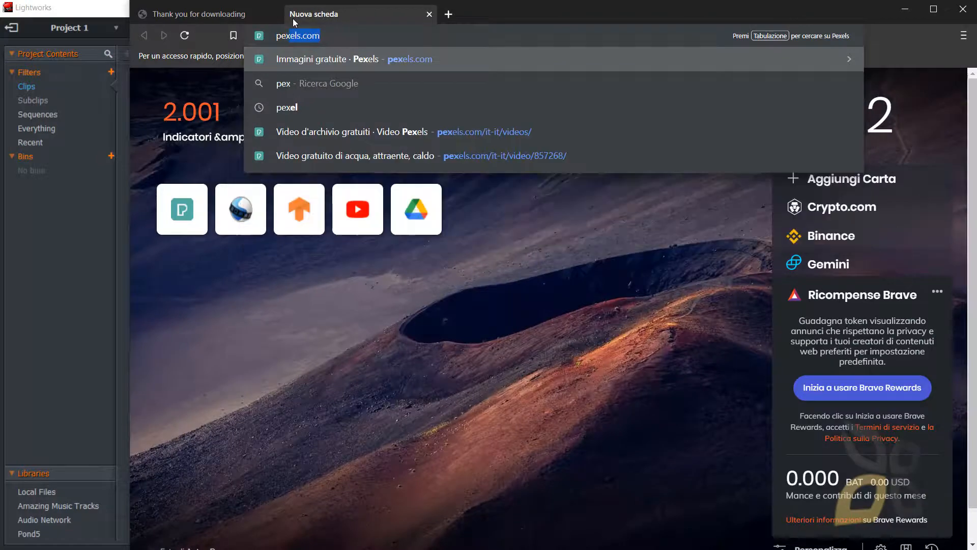
pyautogui.press('Return')
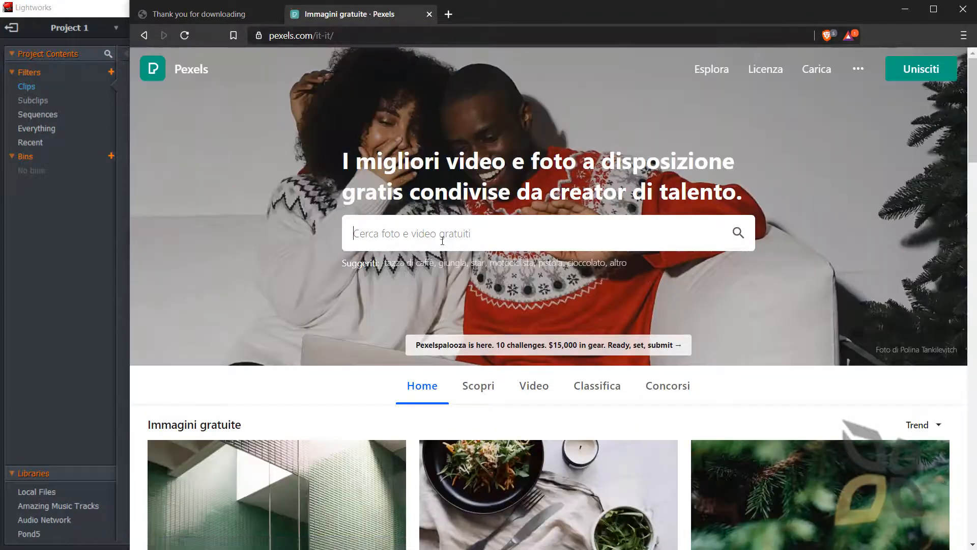
pyautogui.click(443, 241)
pyautogui.click(825, 270)
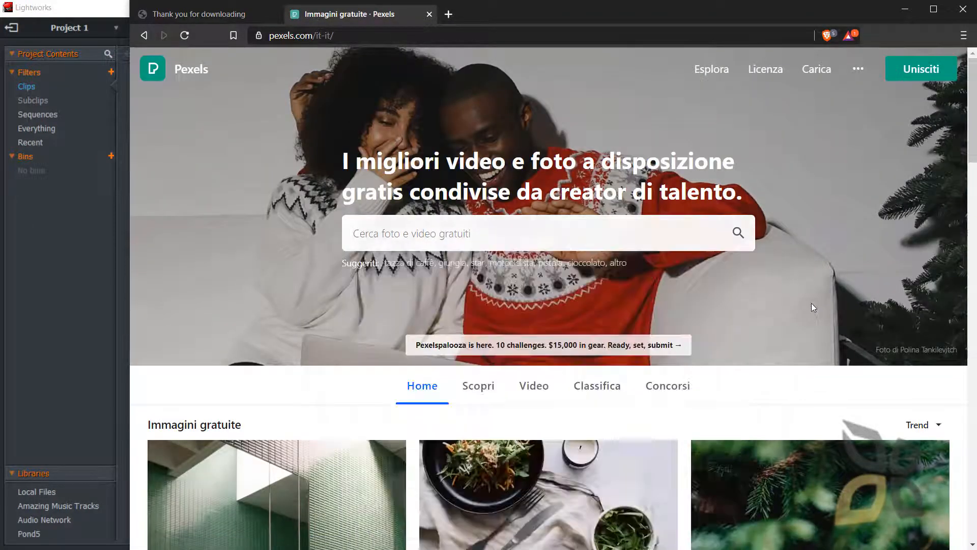
# - Browse the free stock videos on Pexels for a suitable clip
pyautogui.click(535, 387)
pyautogui.scroll(-4, 360, 367)
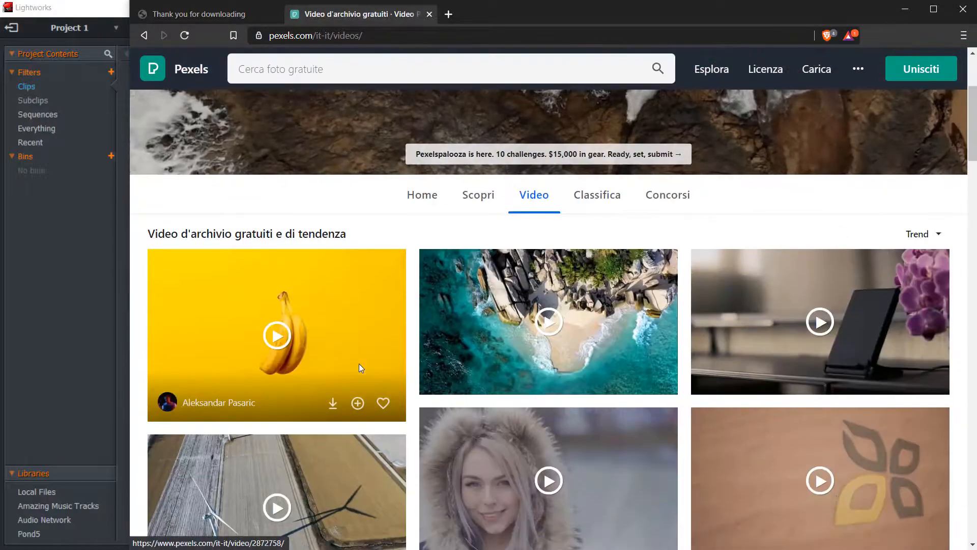
pyautogui.scroll(-4, 359, 363)
pyautogui.scroll(-4, 360, 368)
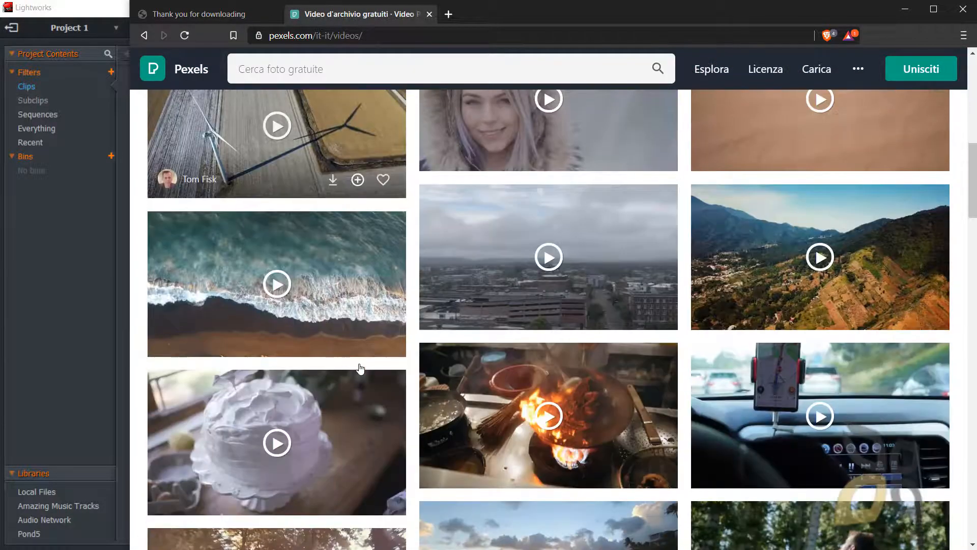
pyautogui.scroll(-4, 349, 370)
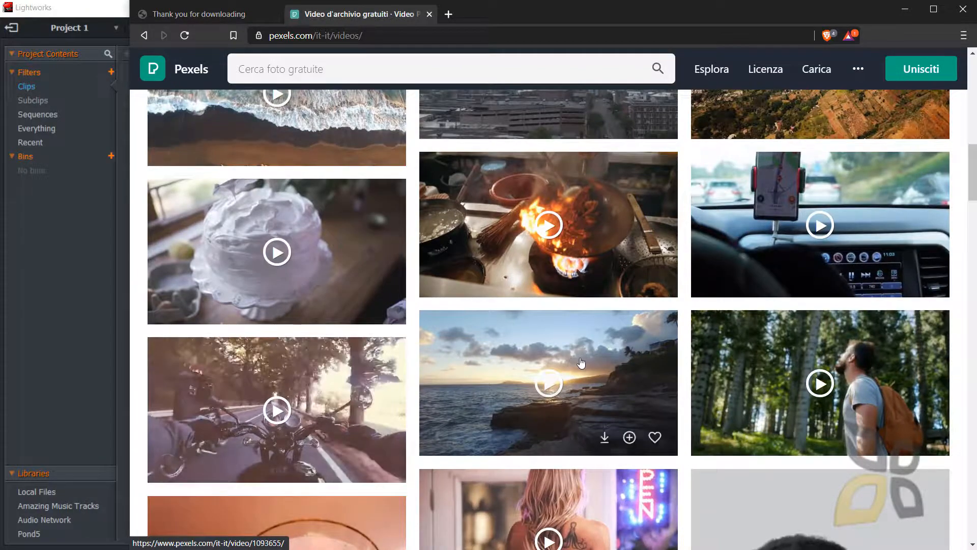
pyautogui.scroll(-5, 581, 362)
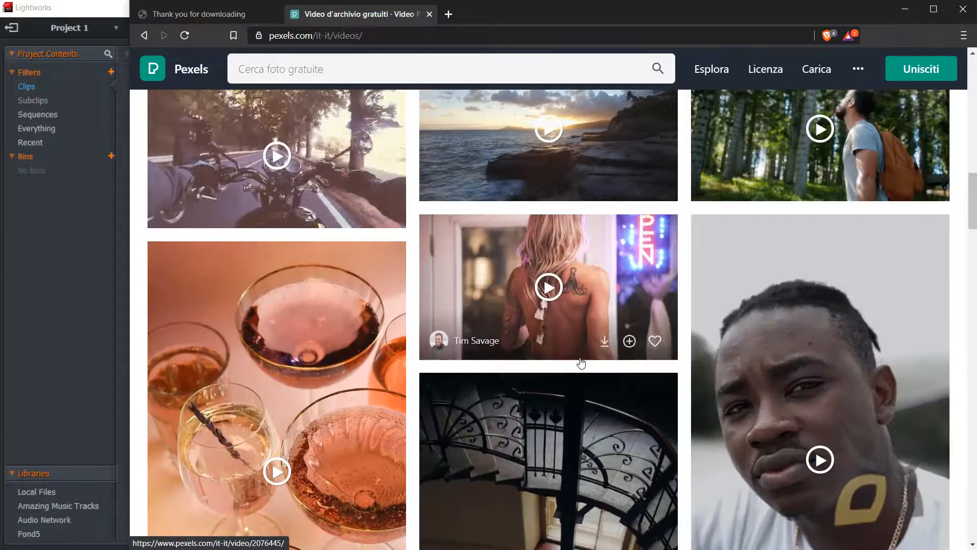
pyautogui.scroll(-5, 580, 362)
pyautogui.scroll(10, 302, 391)
pyautogui.scroll(5, 302, 391)
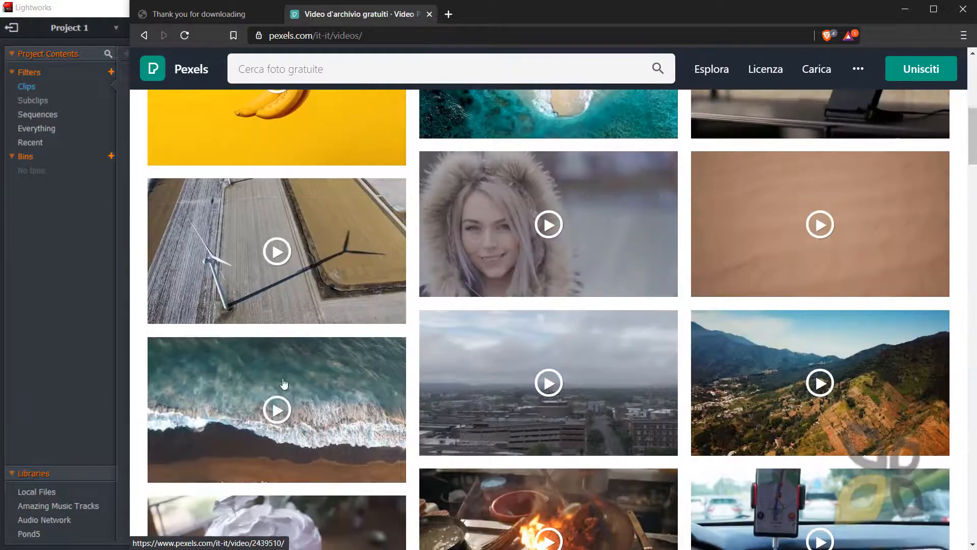
# - Open the aerial video of waves breaking on the beach, pause its preview and bring up the free download options
pyautogui.click(352, 398)
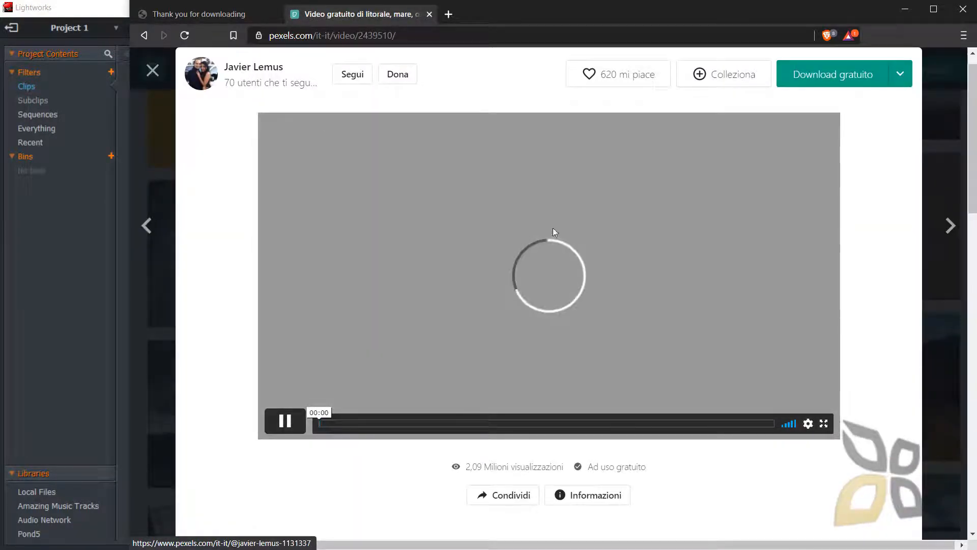
pyautogui.click(285, 420)
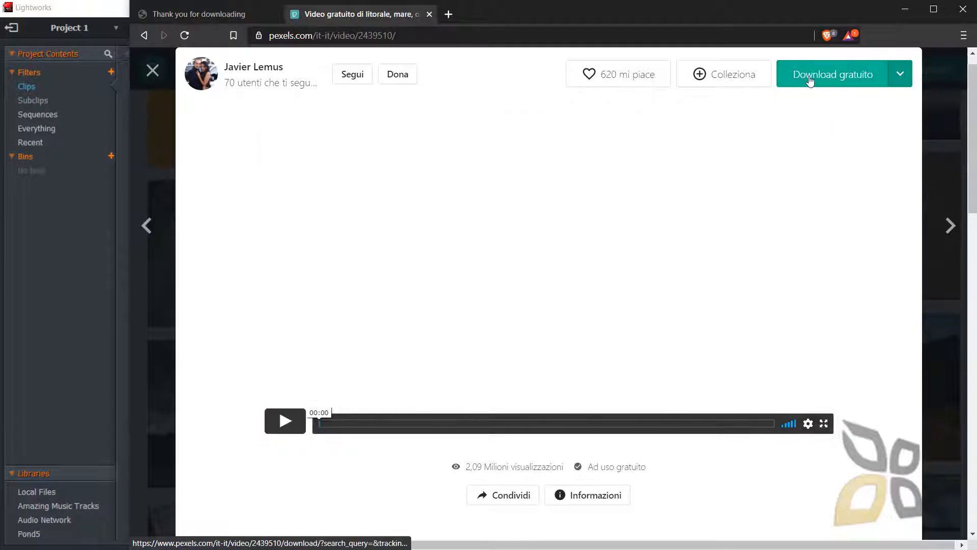
pyautogui.click(899, 80)
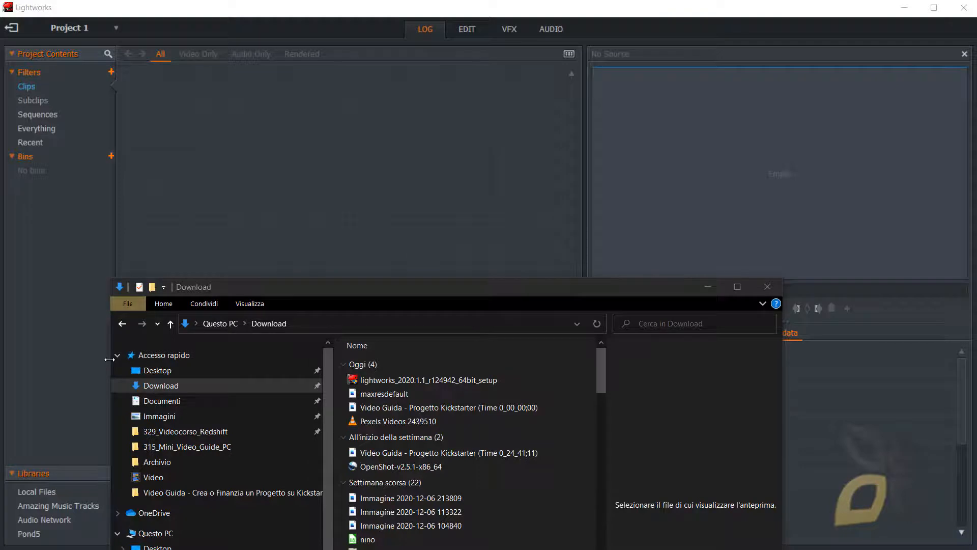
# - Widen the Download folder window to reveal the date, type and size columns of the files
pyautogui.moveTo(114, 359); pyautogui.dragTo(33, 359)
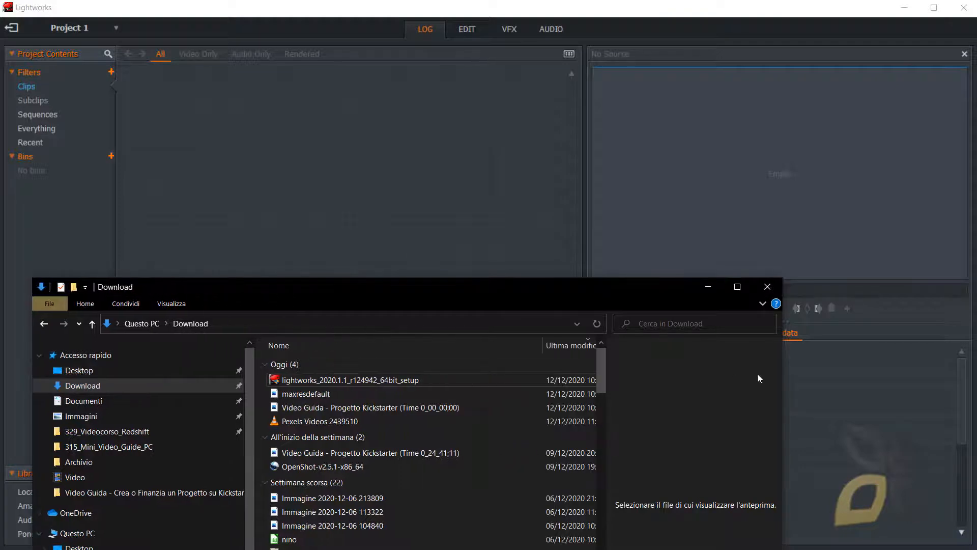
pyautogui.moveTo(784, 376); pyautogui.dragTo(951, 376)
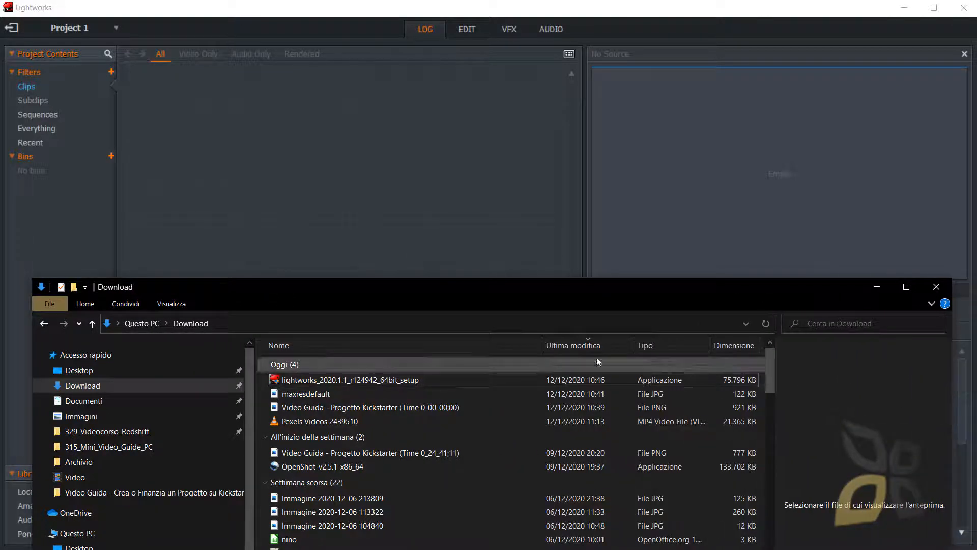
pyautogui.click(161, 306)
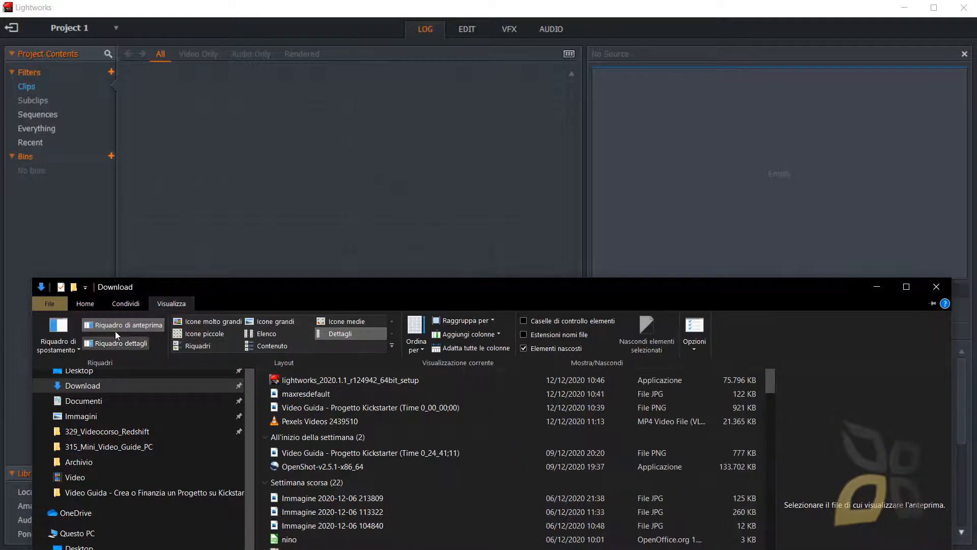
pyautogui.click(314, 283)
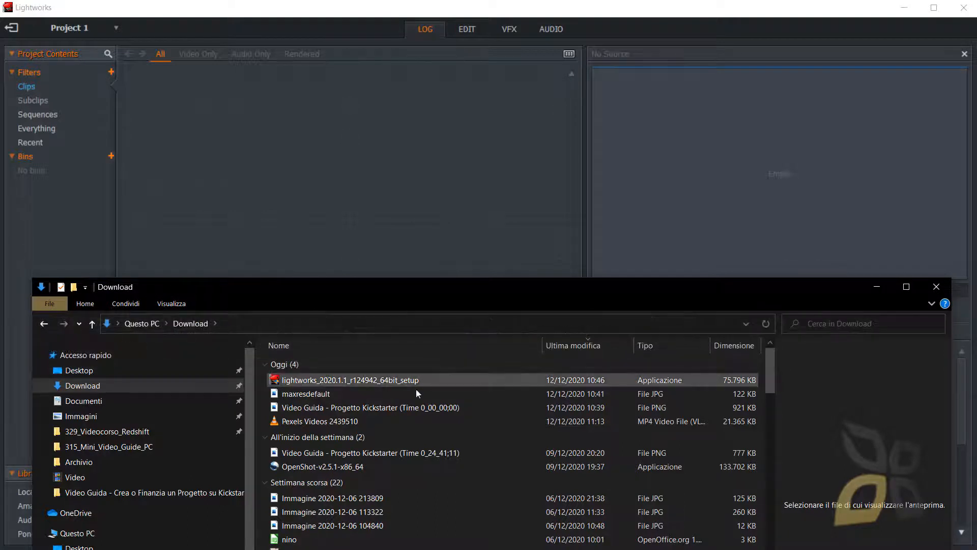
pyautogui.click(737, 380)
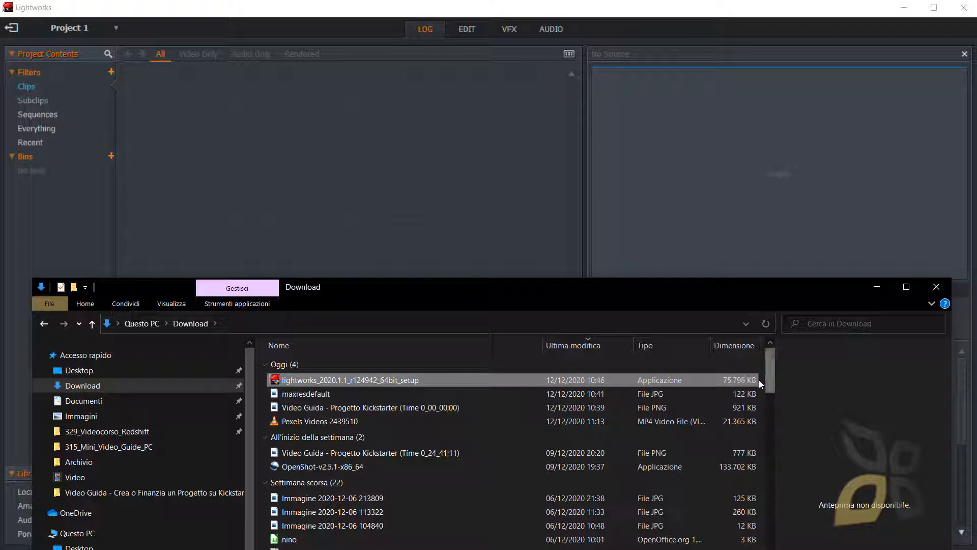
# - Import the Pexels Videos 2439510 file from the Download folder into the project's clips
pyautogui.click(321, 423)
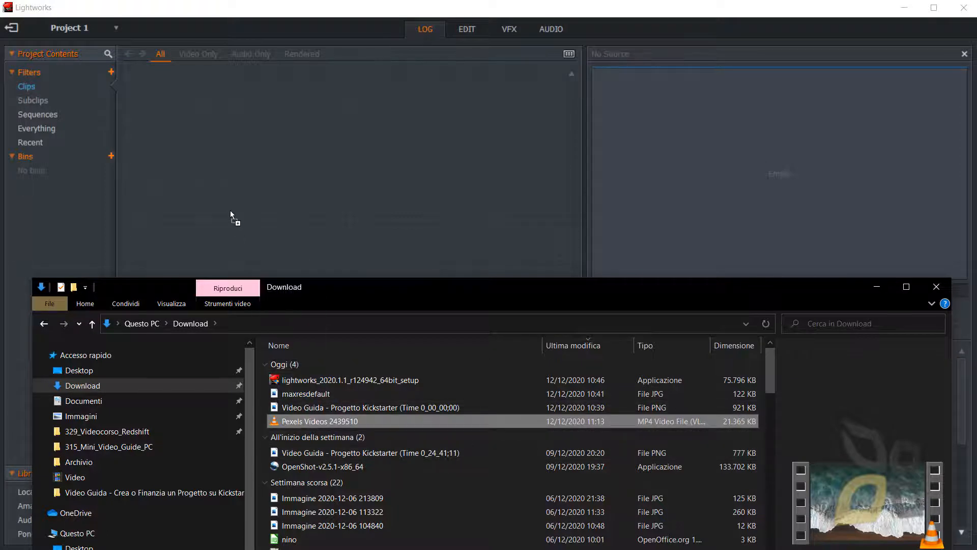
pyautogui.moveTo(229, 206); pyautogui.dragTo(229, 207)
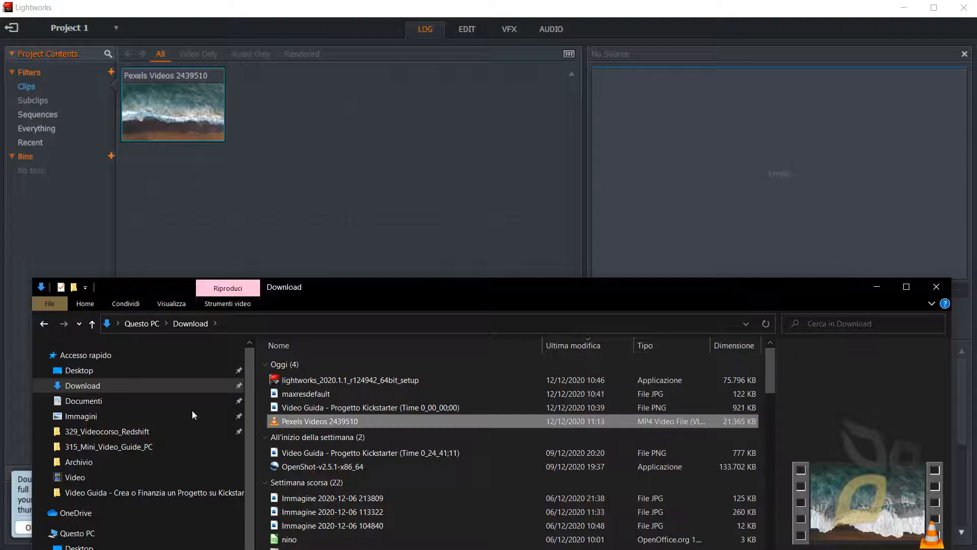
pyautogui.scroll(-2, 343, 467)
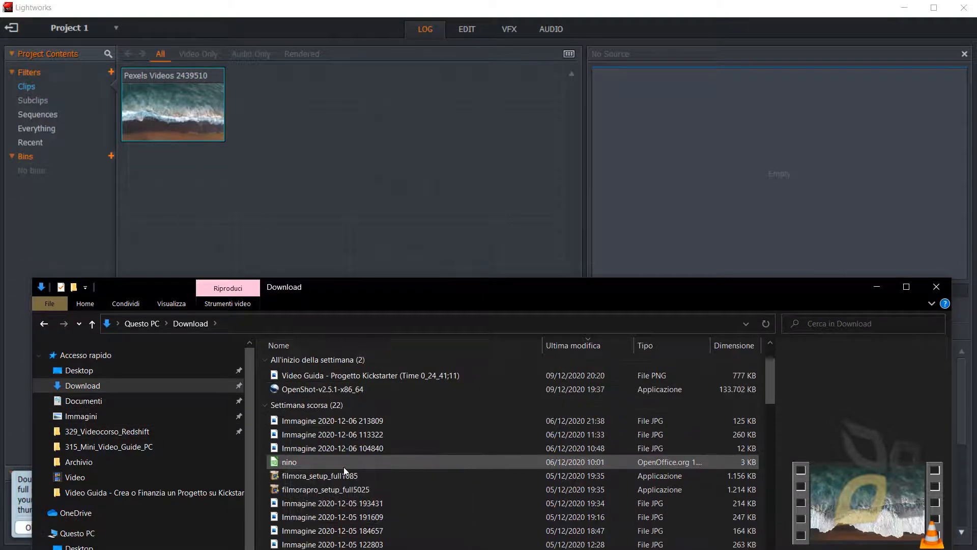
pyautogui.scroll(-1, 343, 466)
pyautogui.scroll(2, 344, 466)
# - Get the Download folder window out of the way by minimizing it, and dismiss the clip thumbnail hint
pyautogui.moveTo(336, 286); pyautogui.dragTo(300, 313)
pyautogui.moveTo(731, 420)
pyautogui.mouseDown()
pyautogui.moveTo(729, 451)
pyautogui.moveTo(730, 410)
pyautogui.mouseUp()
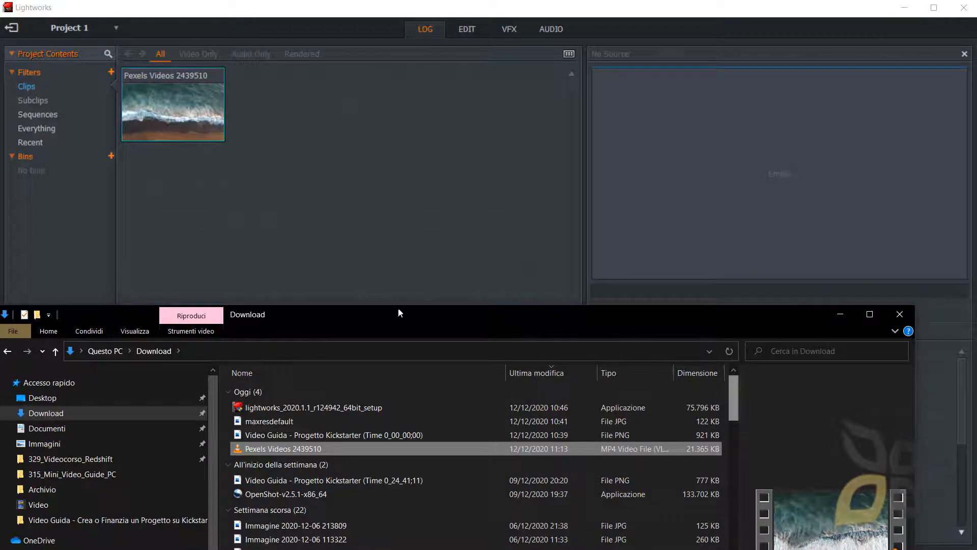
pyautogui.click(840, 314)
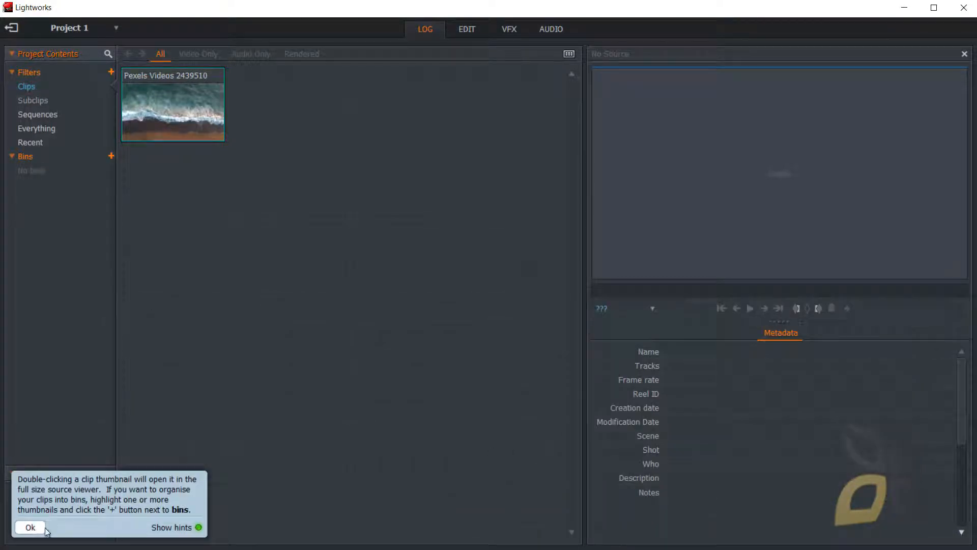
pyautogui.click(31, 527)
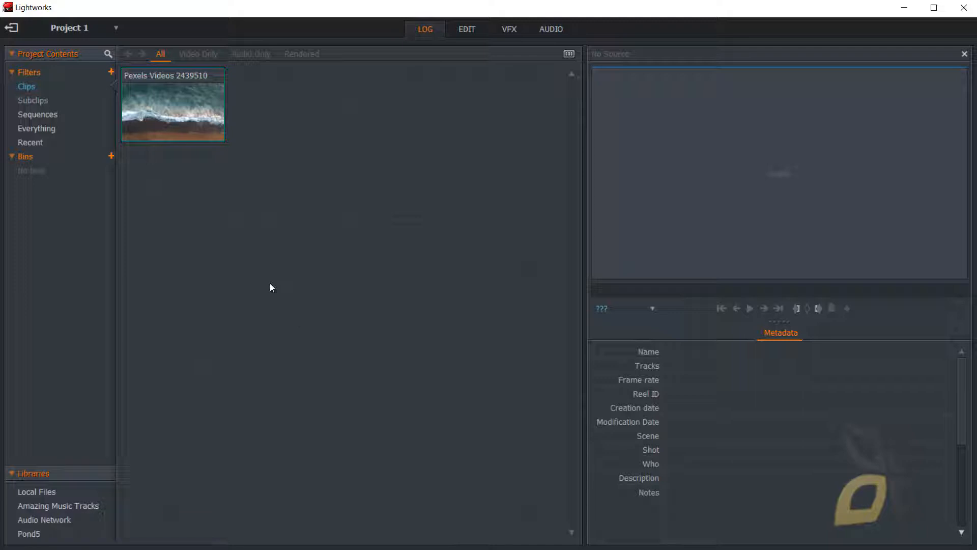
# - Scrub through the imported clip on its thumbnail and enlarge the thumbnail size in the clip browser
pyautogui.click(181, 135)
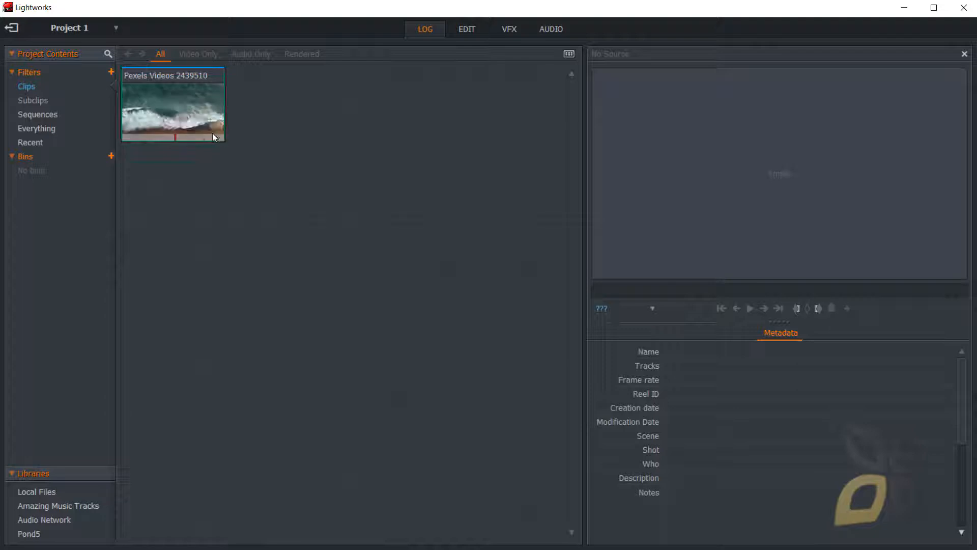
pyautogui.scroll(3, 182, 116)
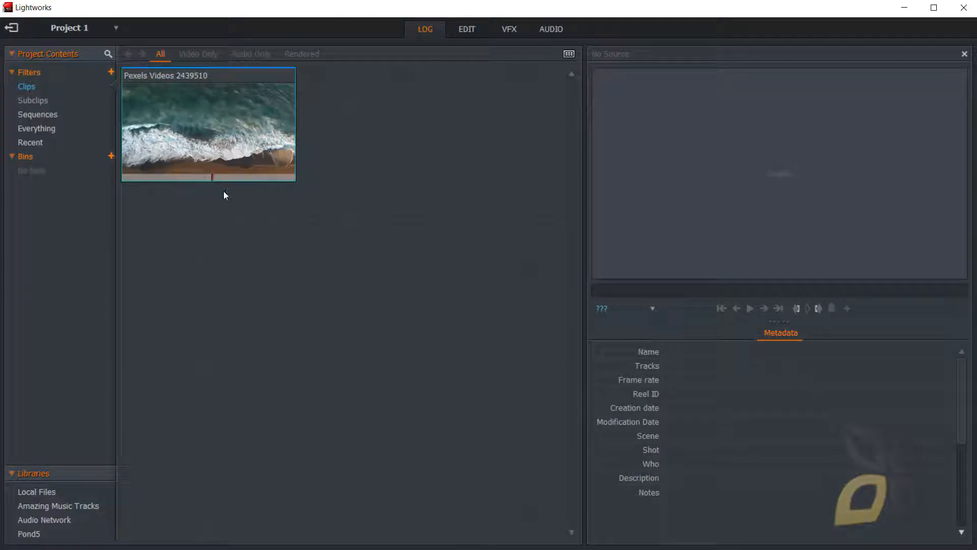
pyautogui.scroll(-3, 308, 215)
pyautogui.scroll(3, 248, 227)
pyautogui.scroll(-3, 248, 228)
pyautogui.scroll(3, 248, 228)
pyautogui.scroll(-3, 248, 228)
pyautogui.scroll(3, 248, 231)
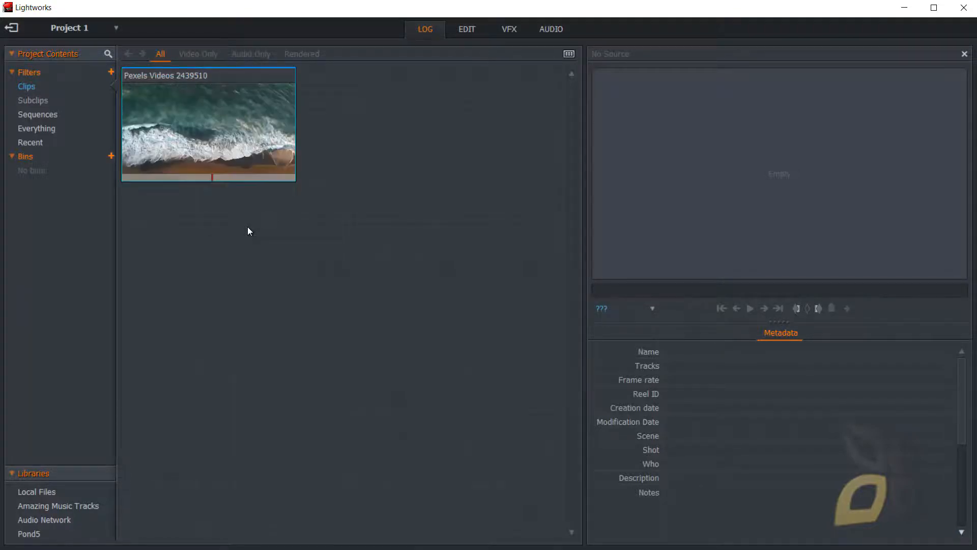
pyautogui.scroll(-3, 248, 231)
pyautogui.scroll(3, 249, 230)
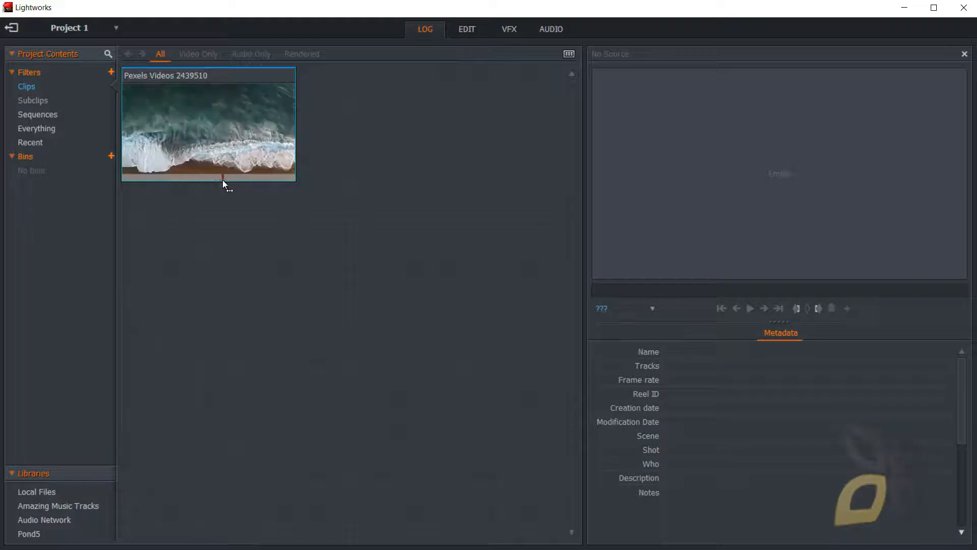
# - Load the Pexels Videos 2439510 clip in the source viewer and widen the viewer area
pyautogui.doubleClick(230, 147)
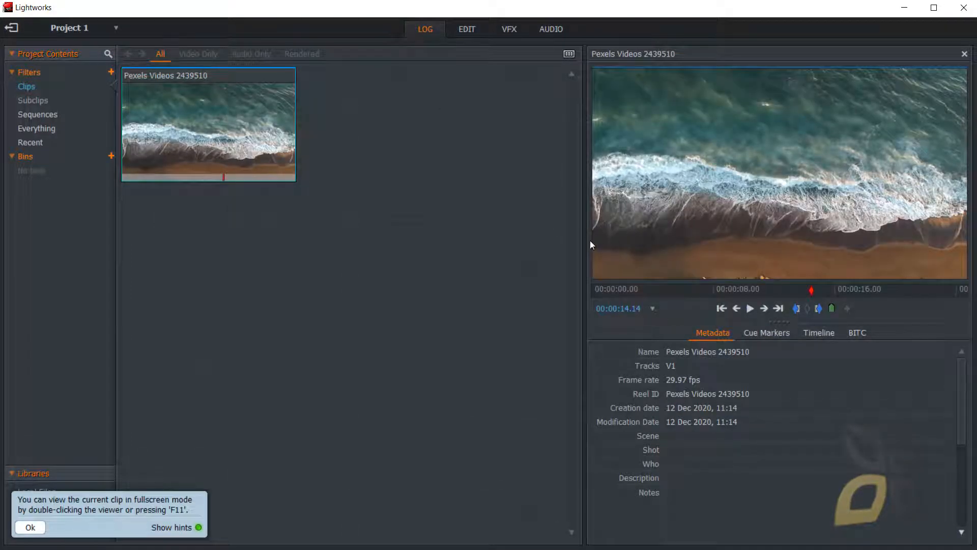
pyautogui.moveTo(585, 240); pyautogui.dragTo(474, 267)
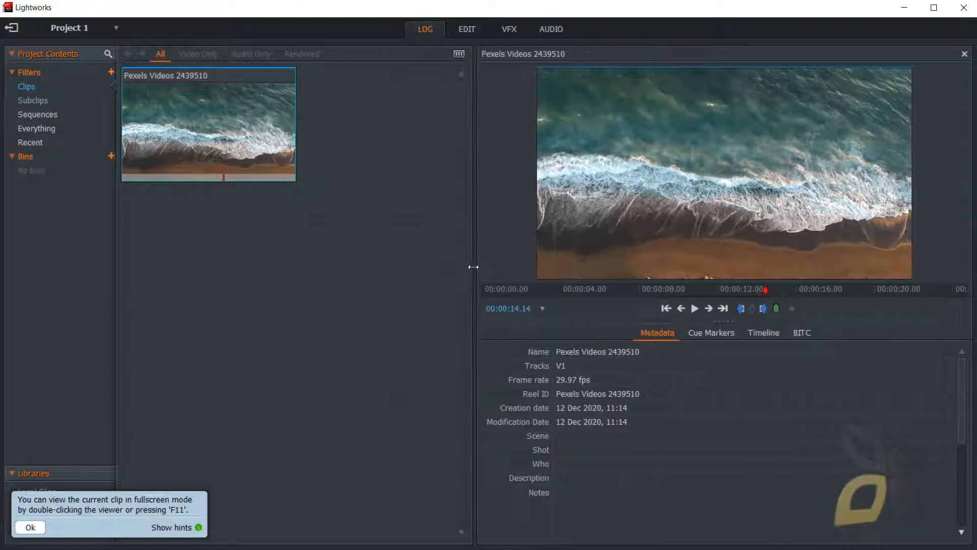
pyautogui.click(206, 293)
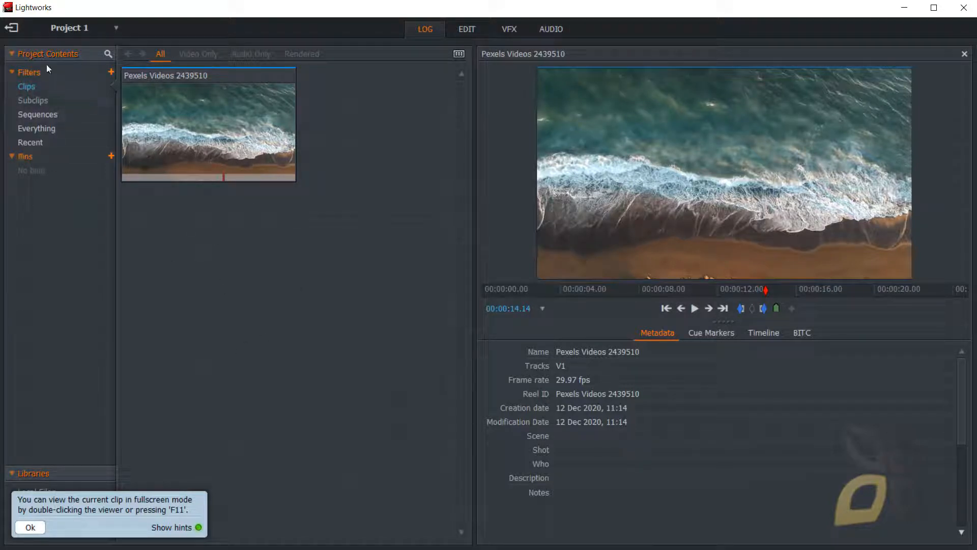
pyautogui.click(13, 55)
pyautogui.click(13, 55)
pyautogui.click(285, 154)
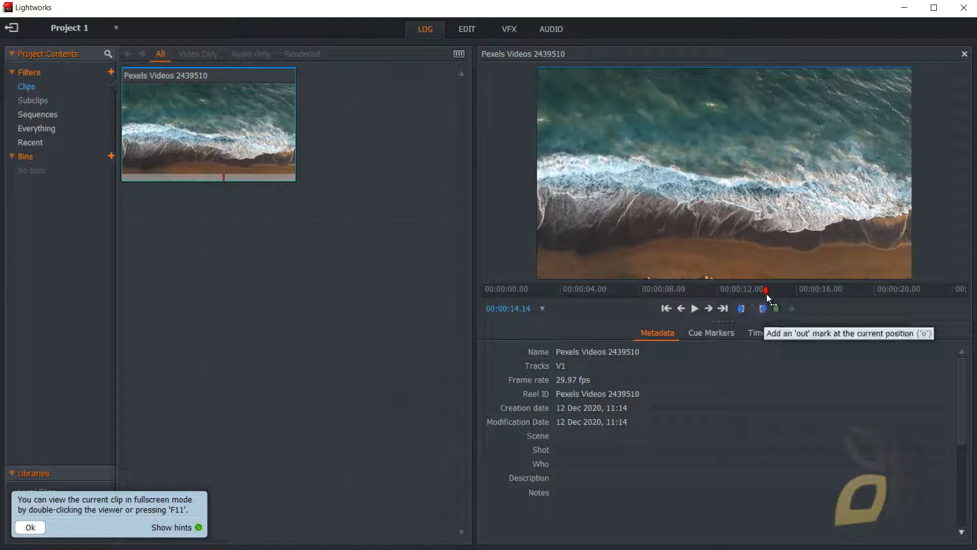
# - Mark the clip's in point at 00:00:04.17, park the time marker at 00:00:19.20 and dismiss the hints
pyautogui.moveTo(557, 295)
pyautogui.mouseDown()
pyautogui.moveTo(481, 297)
pyautogui.moveTo(570, 303)
pyautogui.mouseUp()
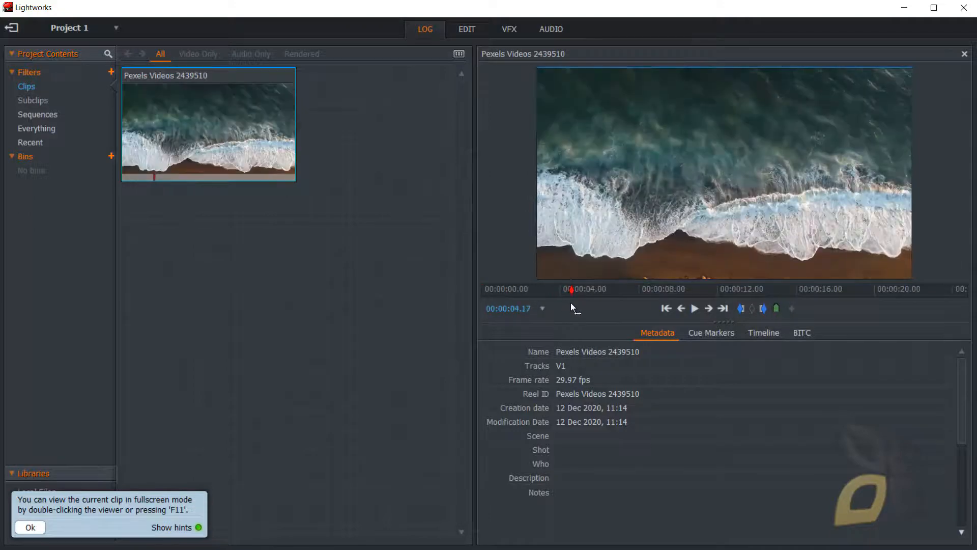
pyautogui.click(744, 315)
pyautogui.moveTo(571, 292); pyautogui.dragTo(868, 303)
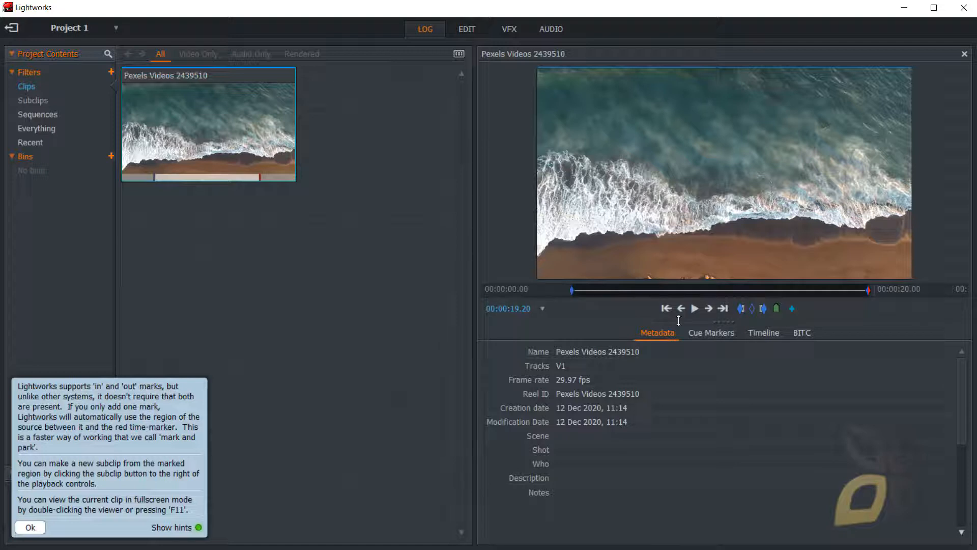
pyautogui.click(31, 528)
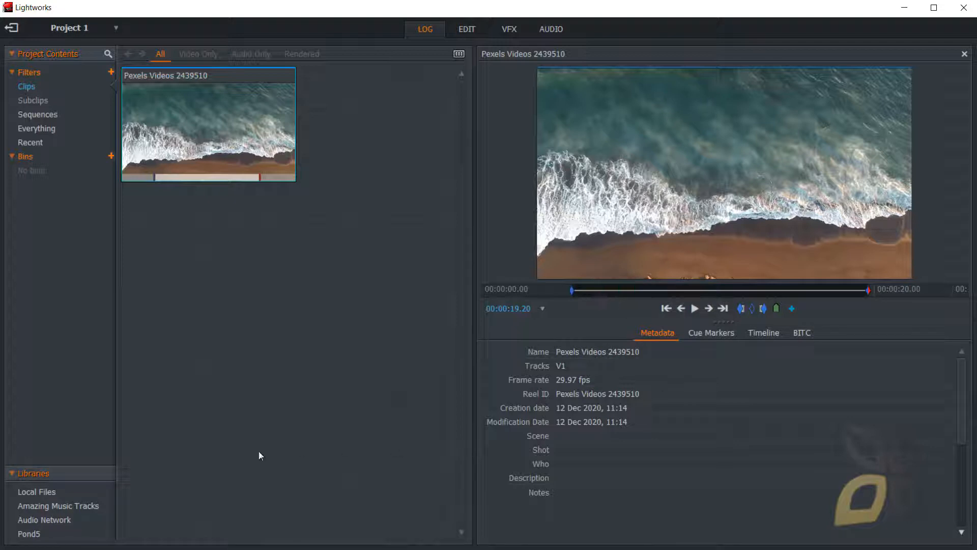
# - In the Edit workspace, place the marked part of the clip at the start of track V1 and dismiss the hint
pyautogui.click(467, 31)
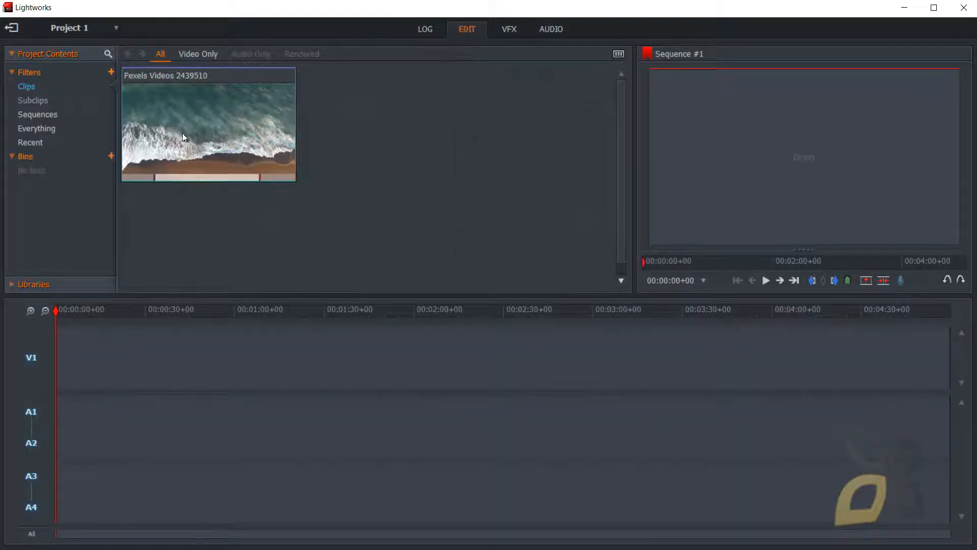
pyautogui.moveTo(155, 177)
pyautogui.moveTo(194, 130); pyautogui.dragTo(57, 378)
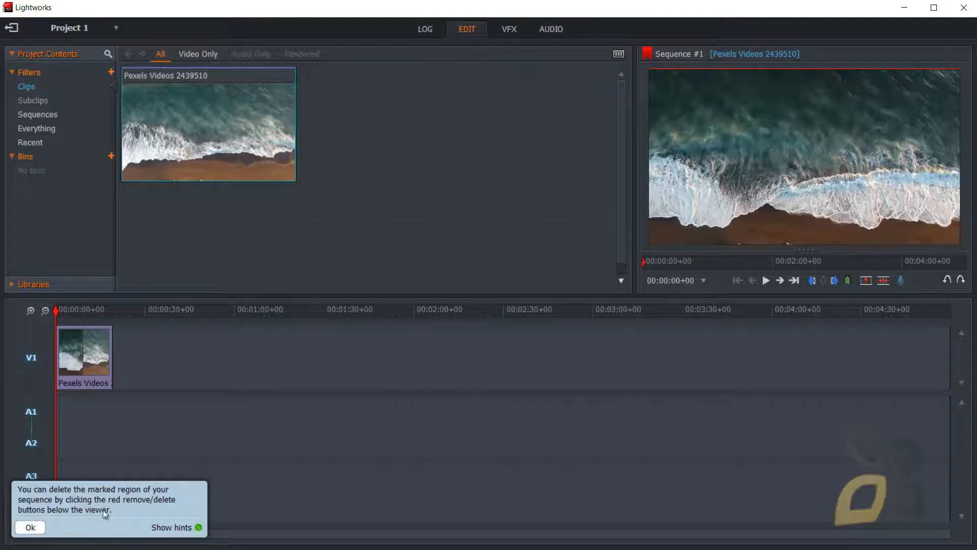
pyautogui.click(30, 527)
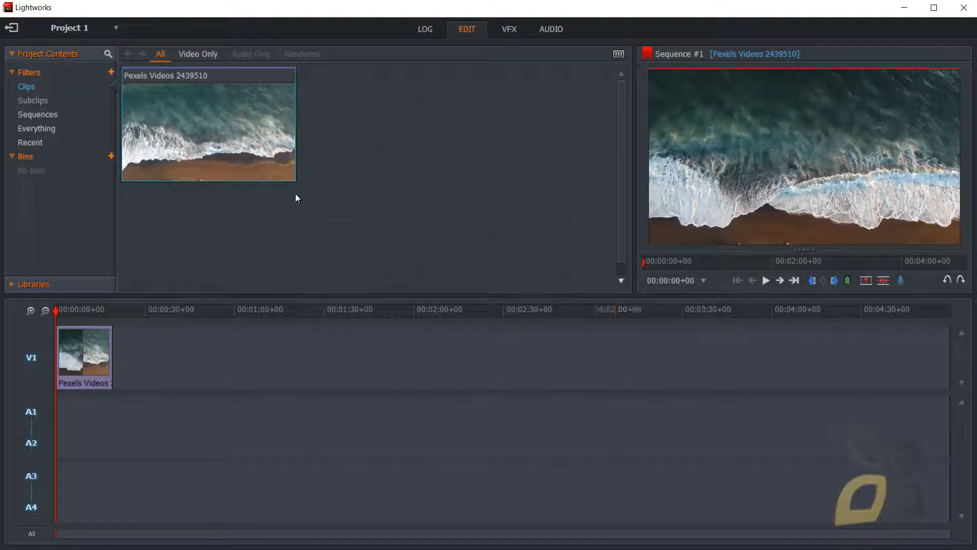
# - Add two more copies of the marked clip on track V1, each directly after the previous one
pyautogui.moveTo(254, 168); pyautogui.dragTo(114, 371)
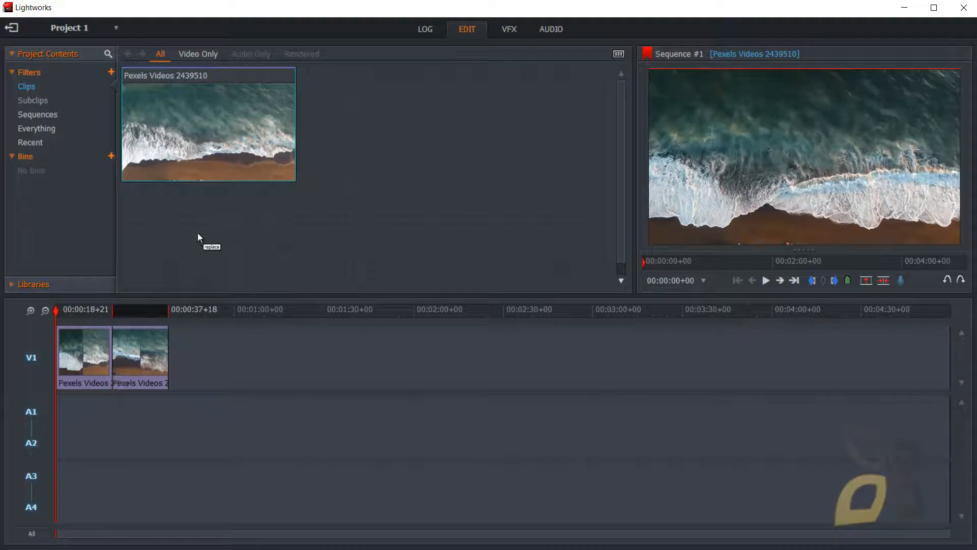
pyautogui.moveTo(216, 194); pyautogui.dragTo(165, 424)
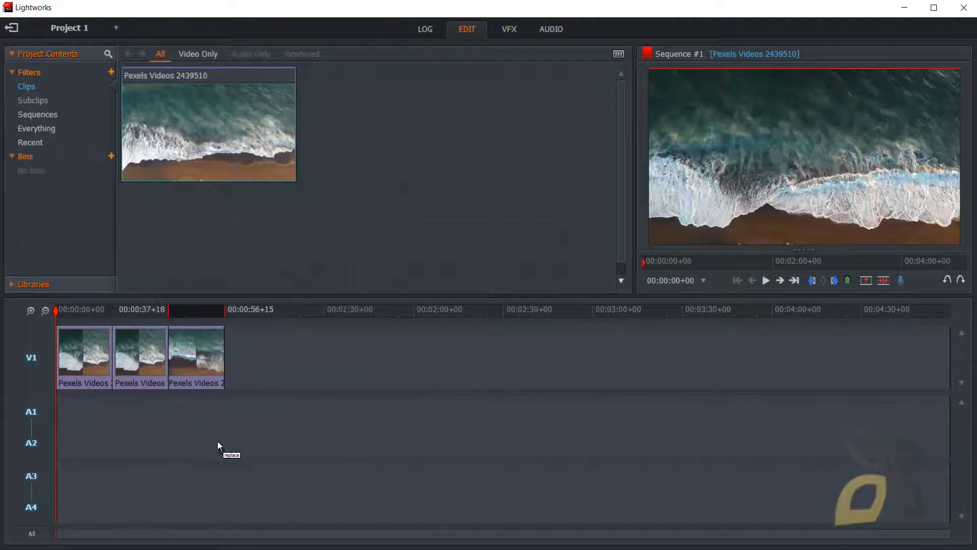
# - Remove the third clip copy from the end of track V1 and dismiss the hint about selected segments
pyautogui.moveTo(218, 442); pyautogui.dragTo(200, 352)
pyautogui.moveTo(215, 317); pyautogui.dragTo(217, 318)
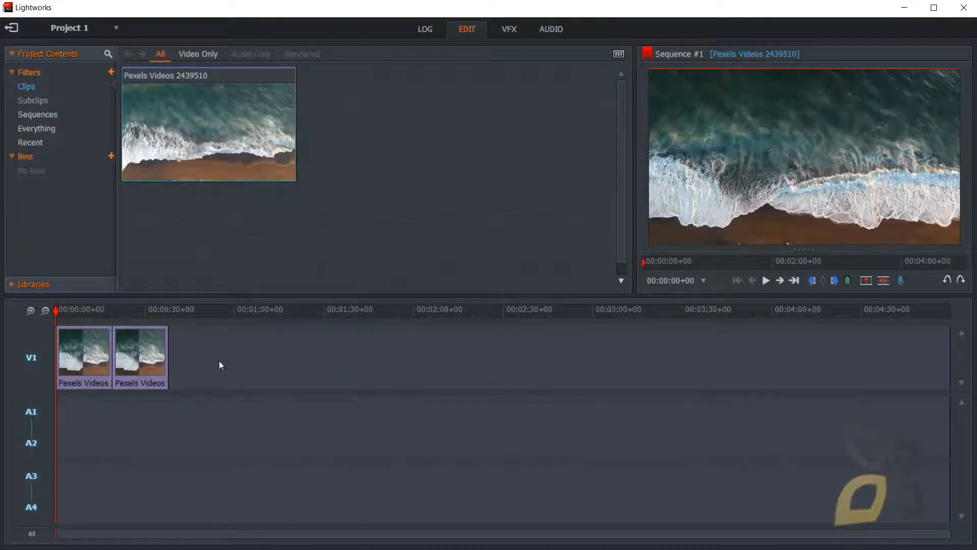
pyautogui.click(128, 347)
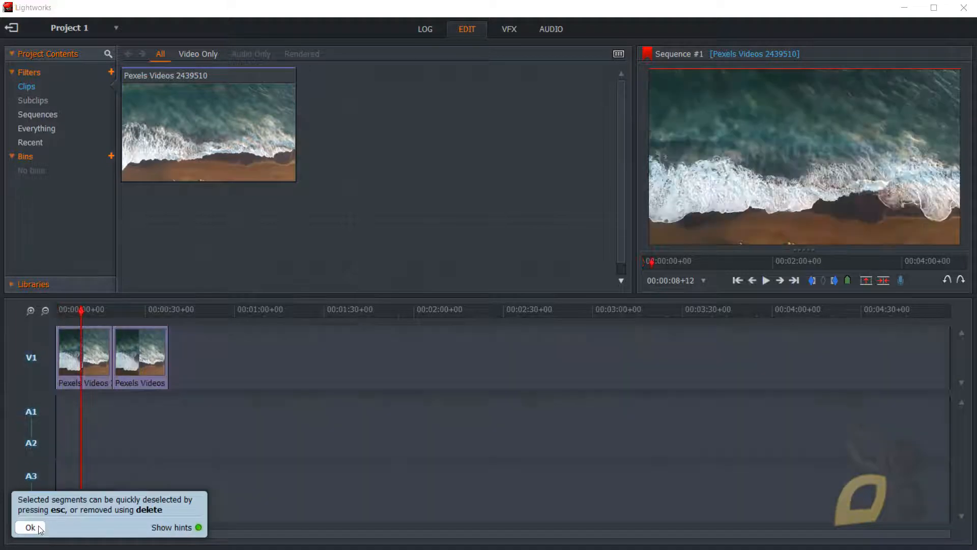
pyautogui.click(35, 528)
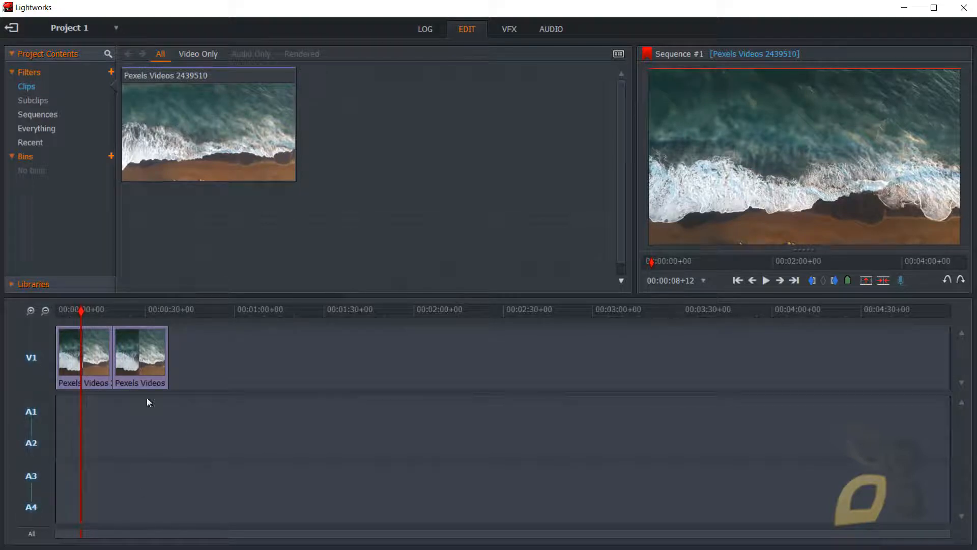
# - Add a second video track to the sequence from the second clip's sequence commands
pyautogui.click(142, 360)
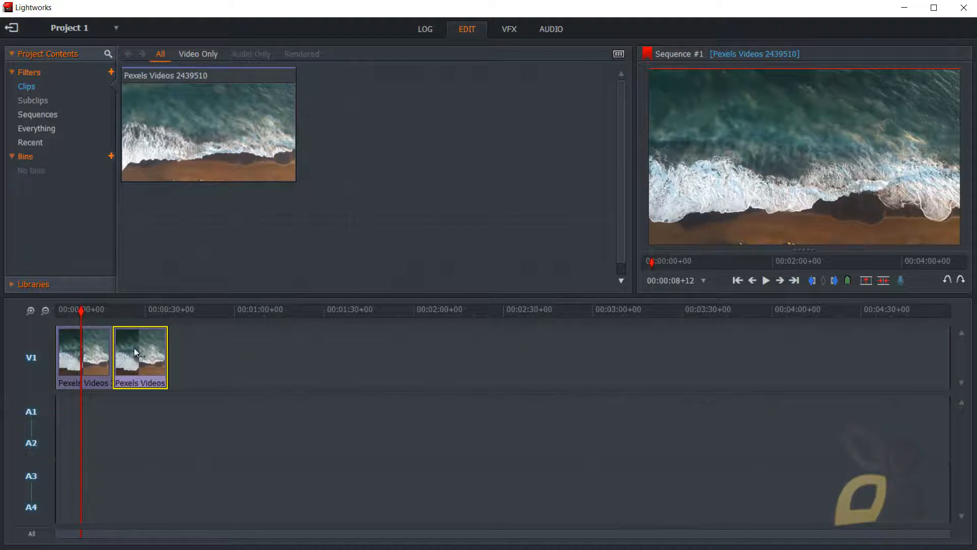
pyautogui.rightClick(145, 357)
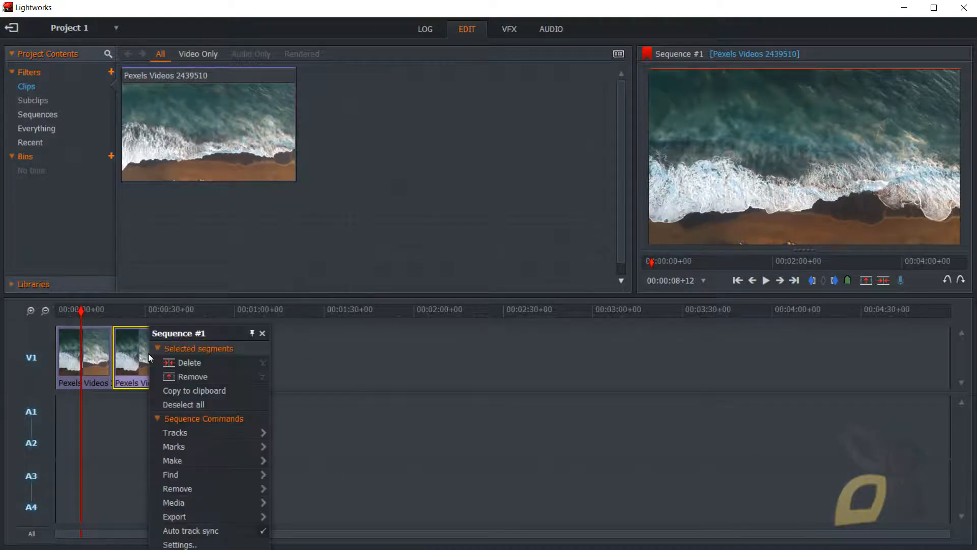
pyautogui.click(136, 350)
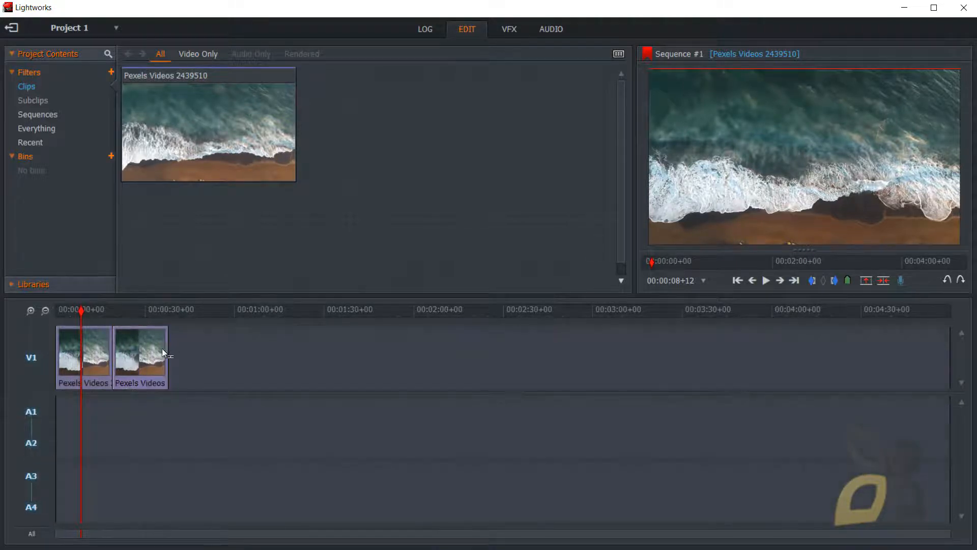
pyautogui.rightClick(146, 342)
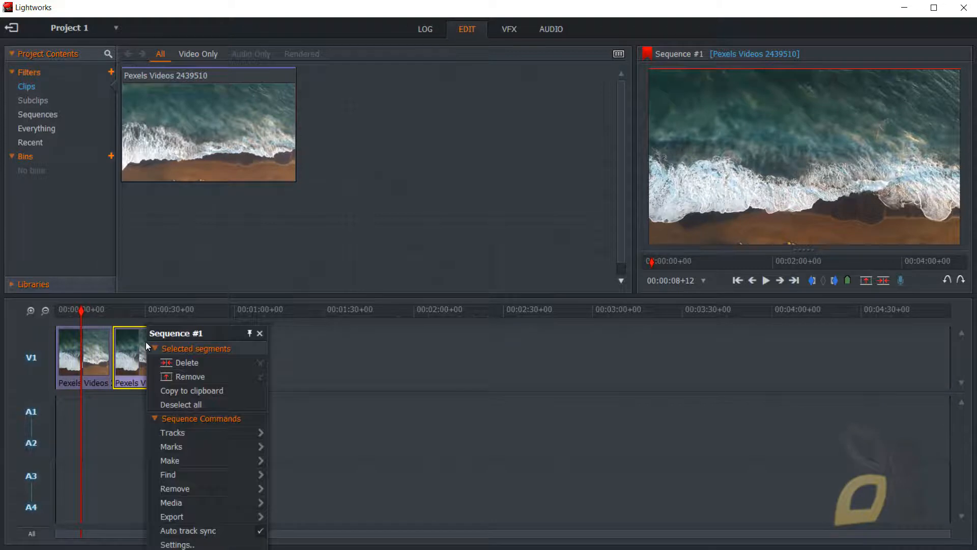
pyautogui.moveTo(205, 436)
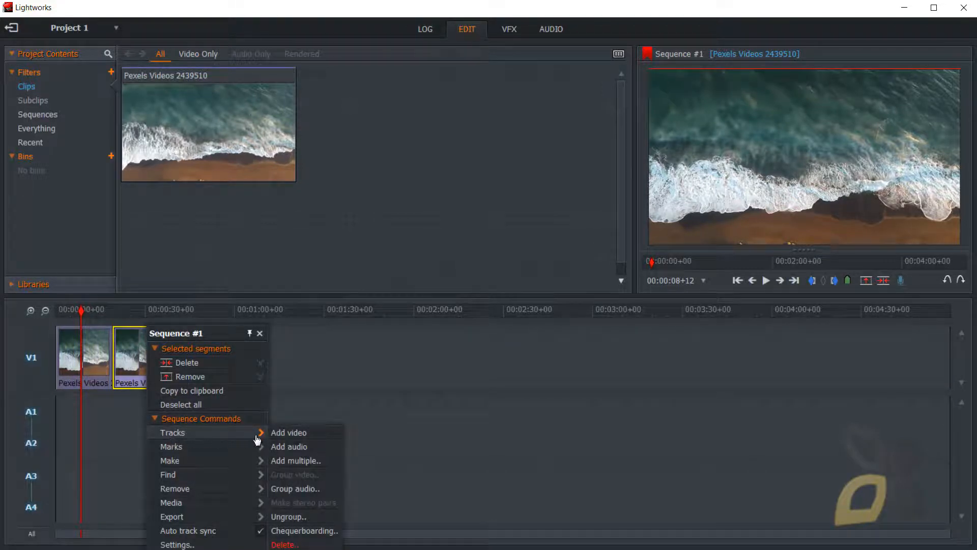
pyautogui.click(299, 438)
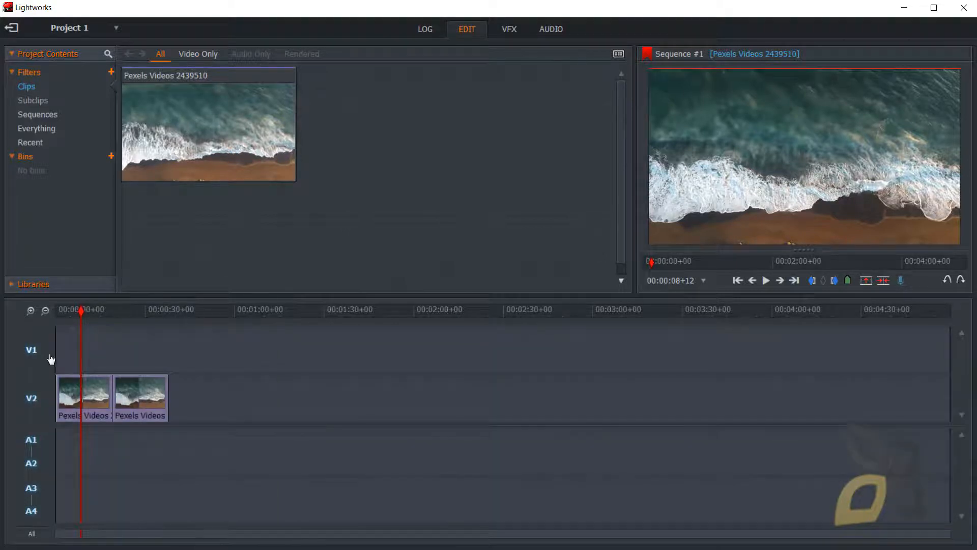
# - Trim the second clip on track V2 slightly longer, dismiss the trimming hint and leave trim view
pyautogui.click(157, 399)
pyautogui.click(125, 387)
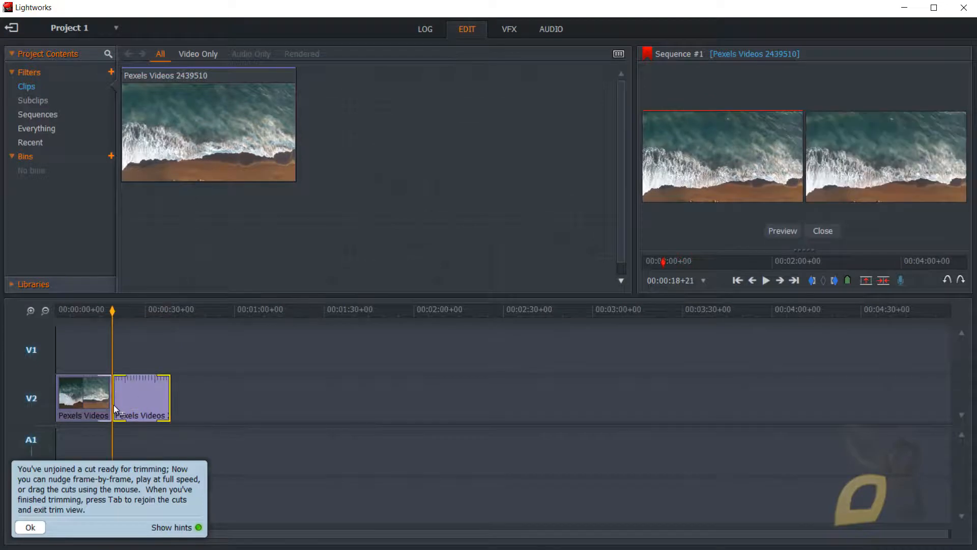
pyautogui.click(30, 527)
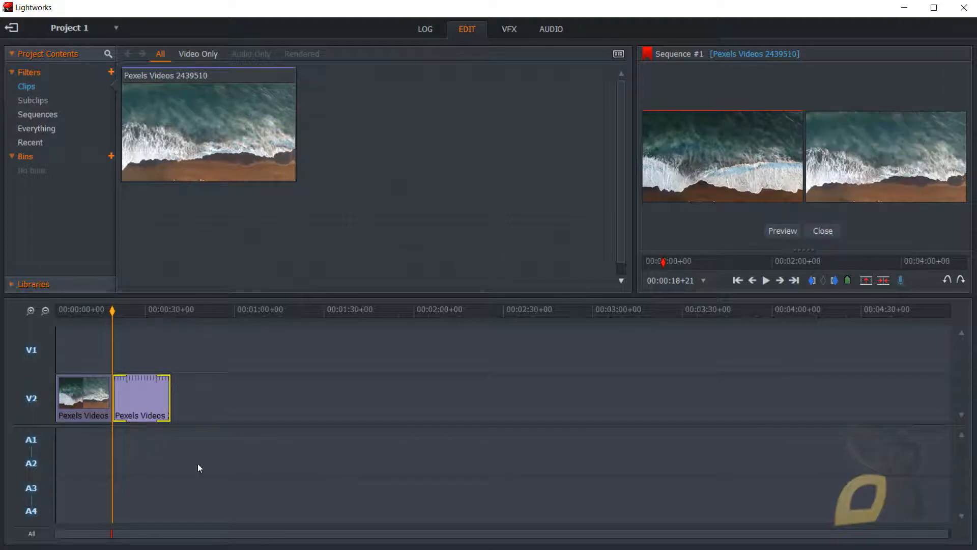
pyautogui.click(177, 394)
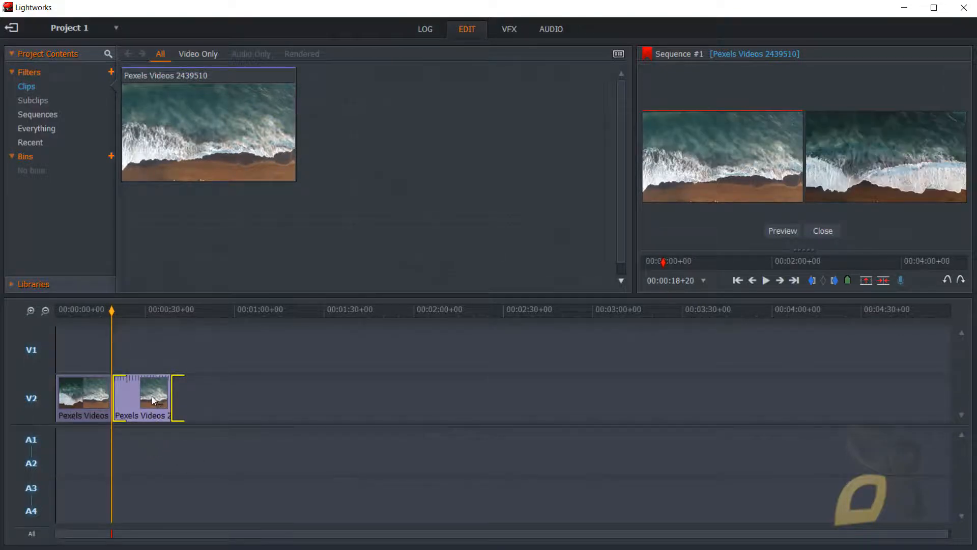
pyautogui.click(152, 396)
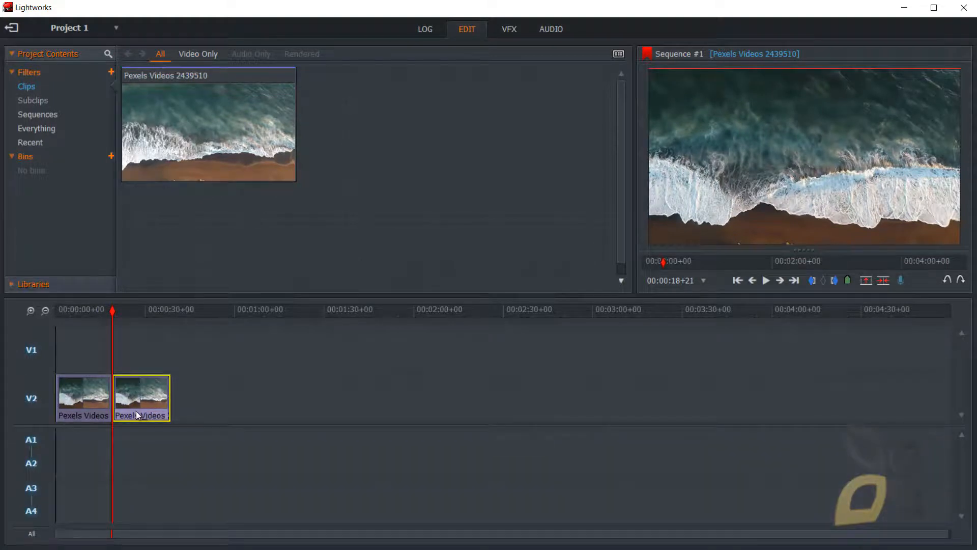
# - Move the second clip from track V2 up to track V1 and shorten its end to about 00:00:35+21
pyautogui.moveTo(137, 403); pyautogui.dragTo(138, 354)
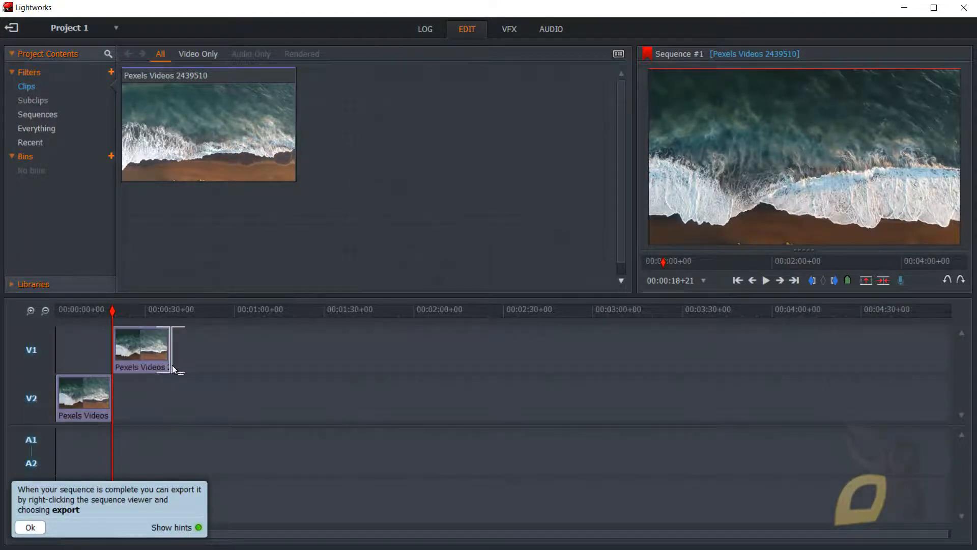
pyautogui.moveTo(171, 367)
pyautogui.mouseDown()
pyautogui.moveTo(191, 368)
pyautogui.moveTo(162, 353)
pyautogui.mouseUp()
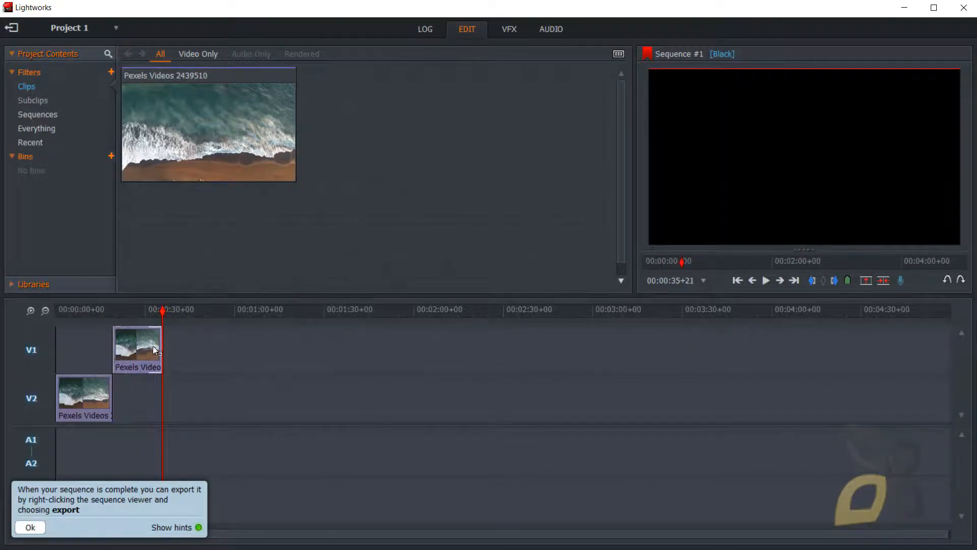
pyautogui.click(149, 340)
pyautogui.moveTo(160, 315); pyautogui.dragTo(171, 443)
pyautogui.click(71, 456)
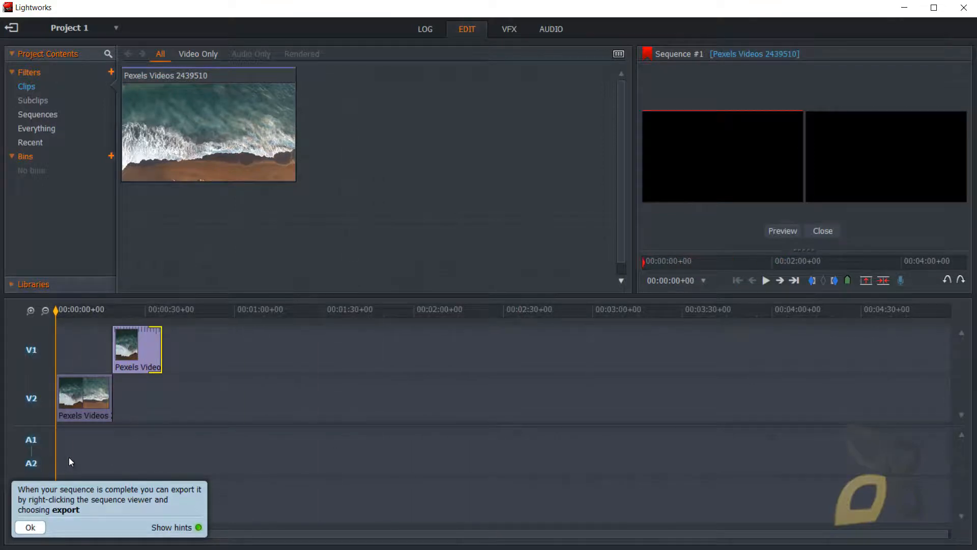
pyautogui.click(90, 310)
pyautogui.click(125, 310)
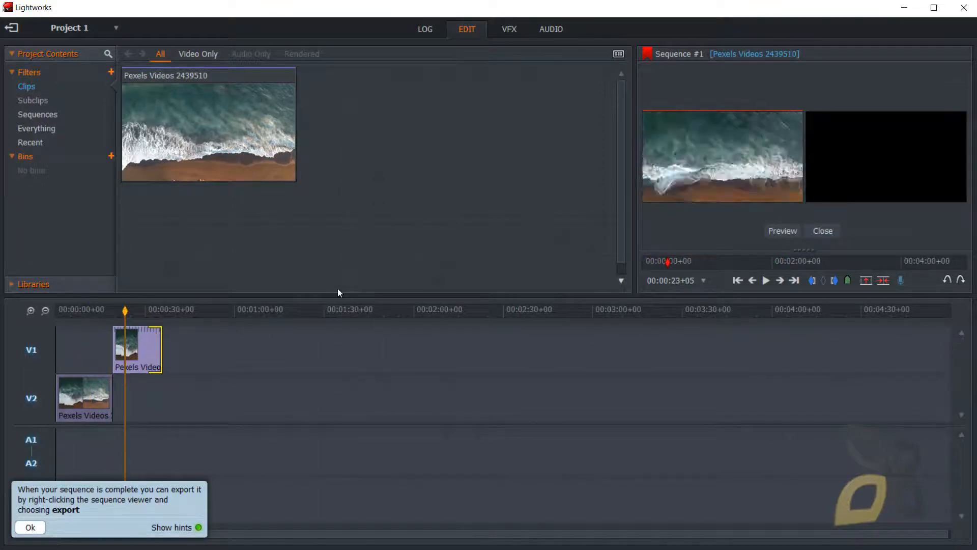
pyautogui.click(823, 231)
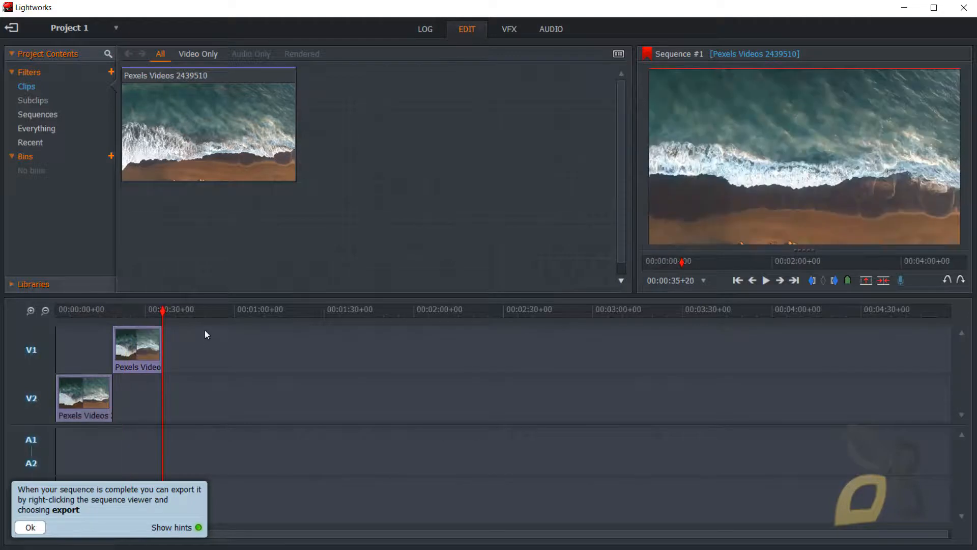
# - Play the sequence across the change from the V2 clip to the V1 clip, and dismiss the export hint
pyautogui.click(103, 322)
pyautogui.press('space')
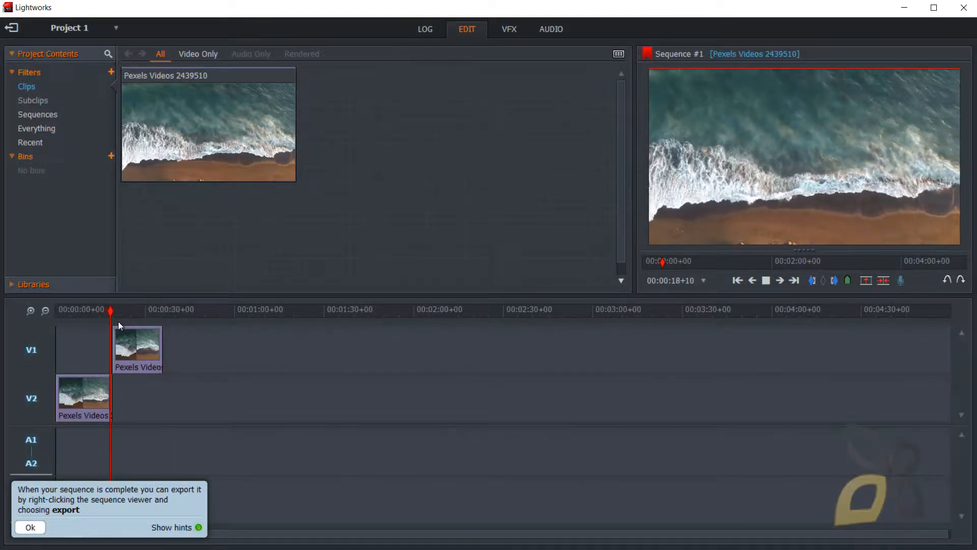
pyautogui.click(117, 399)
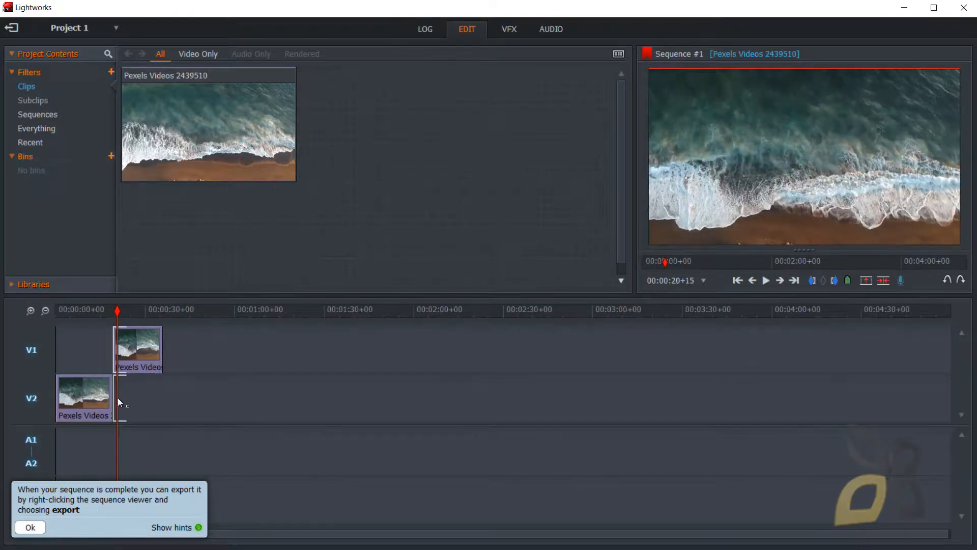
pyautogui.click(124, 312)
pyautogui.click(134, 312)
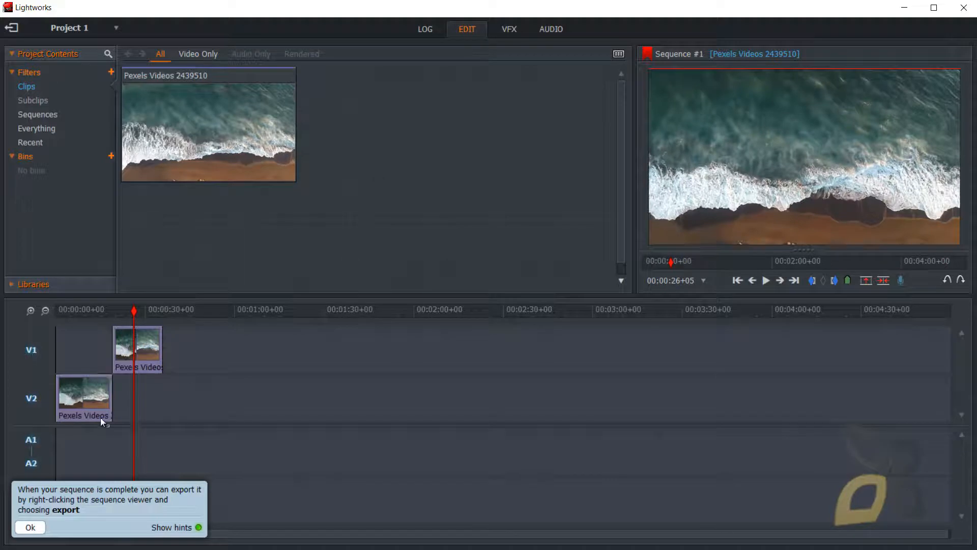
pyautogui.click(31, 527)
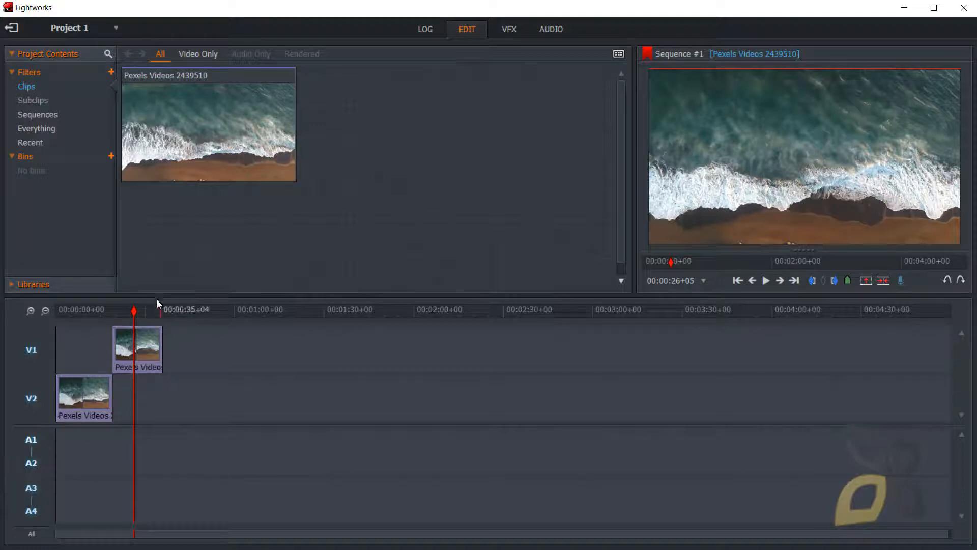
# - Extend the end of the V1 clip to about 45 seconds and park the time marker at 00:00:42+00
pyautogui.moveTo(132, 313); pyautogui.dragTo(238, 323)
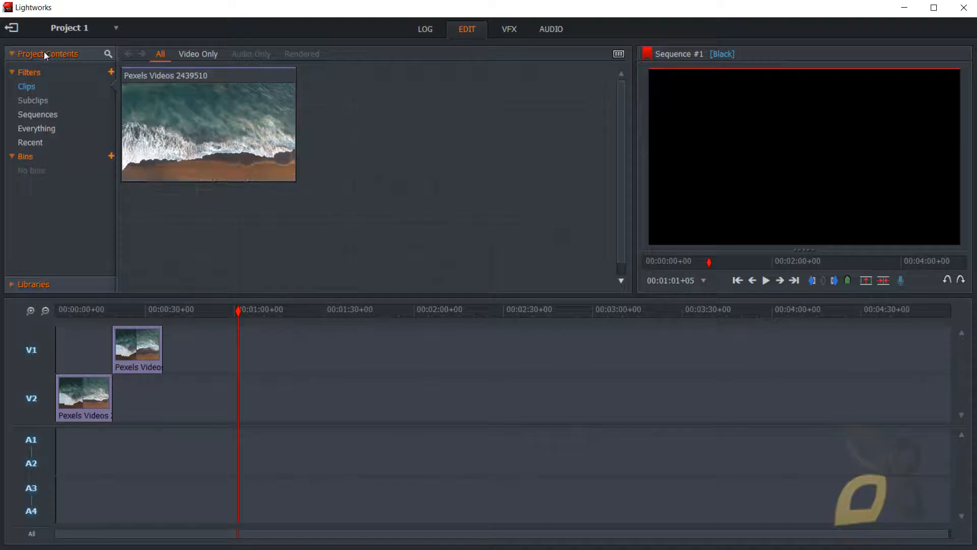
pyautogui.click(161, 350)
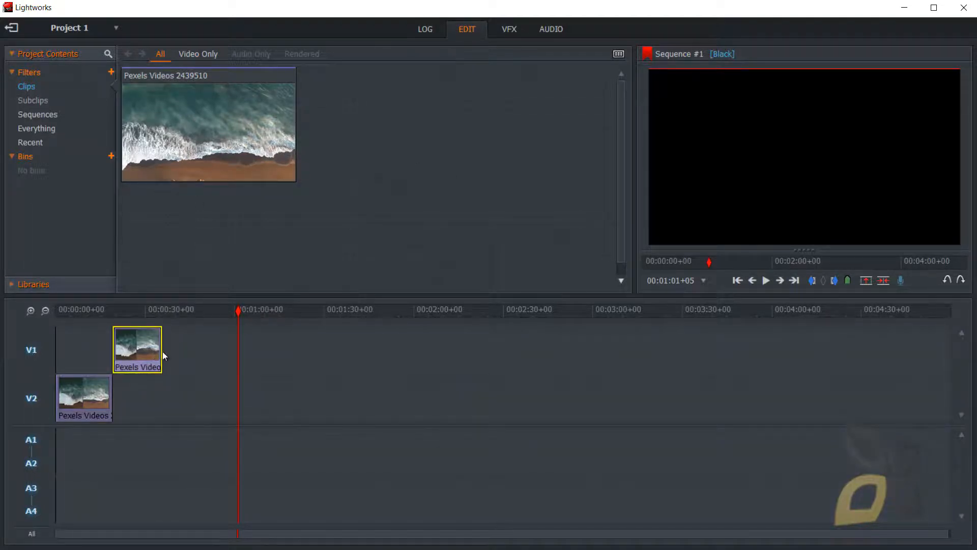
pyautogui.moveTo(156, 354)
pyautogui.mouseDown()
pyautogui.moveTo(142, 354)
pyautogui.moveTo(215, 353)
pyautogui.moveTo(175, 366)
pyautogui.moveTo(140, 351)
pyautogui.moveTo(157, 351)
pyautogui.moveTo(130, 356)
pyautogui.moveTo(359, 363)
pyautogui.moveTo(186, 357)
pyautogui.moveTo(180, 397)
pyautogui.moveTo(155, 343)
pyautogui.mouseUp()
pyautogui.click(181, 311)
# - Change the V1 clip's segment speed to 50 percent using the Resize method
pyautogui.rightClick(159, 346)
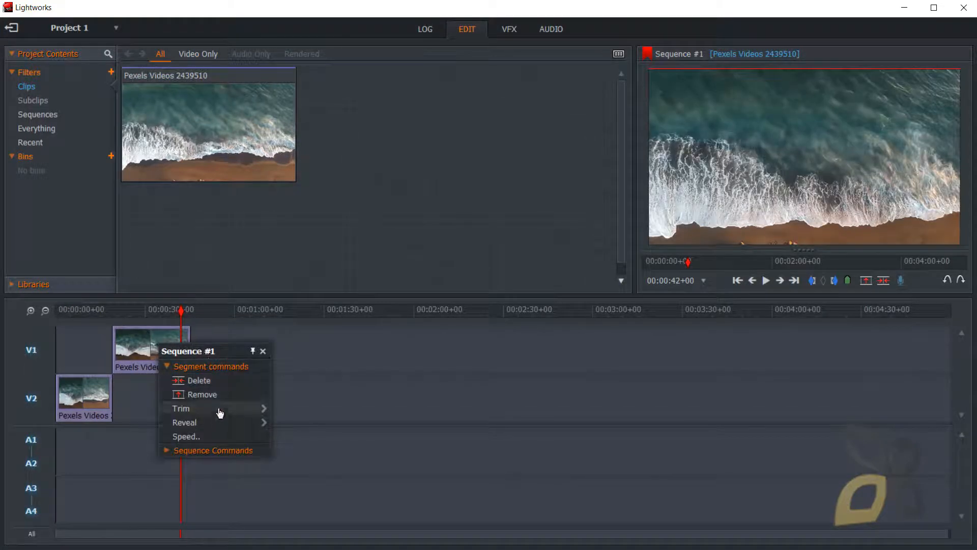
pyautogui.moveTo(219, 409)
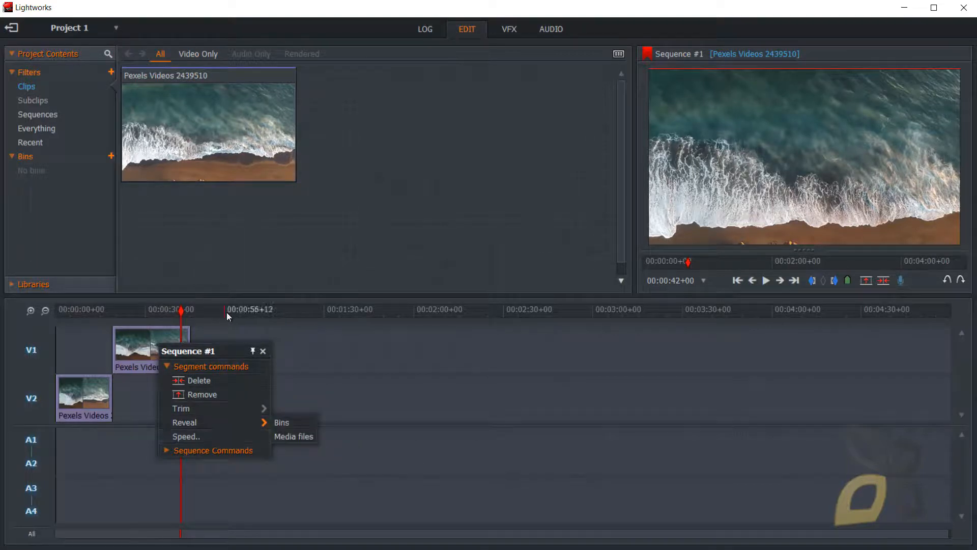
pyautogui.click(203, 436)
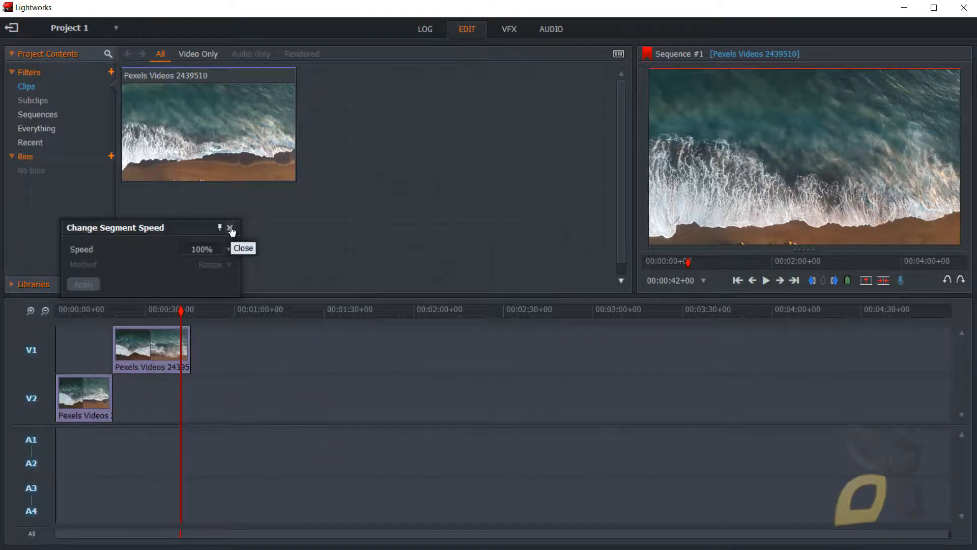
pyautogui.click(202, 249)
pyautogui.press('Return')
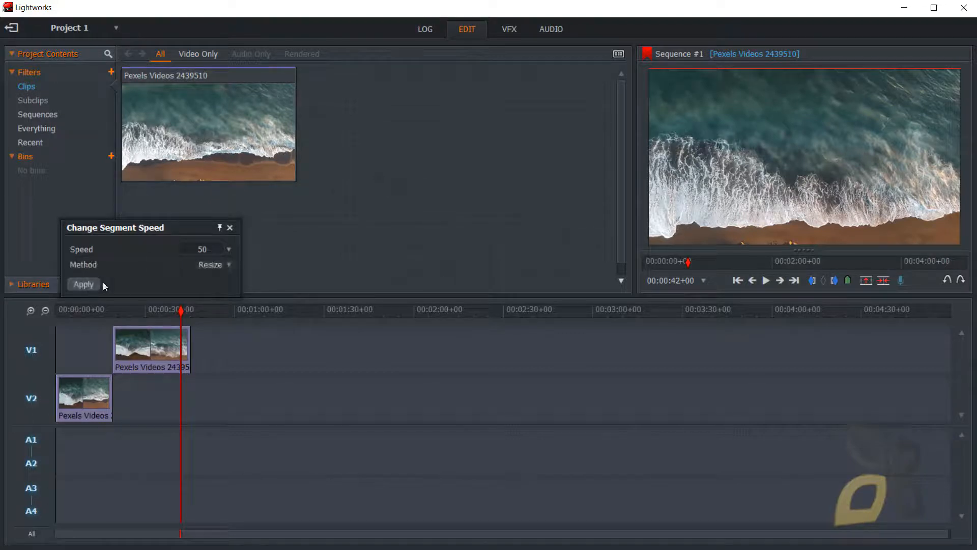
pyautogui.click(86, 286)
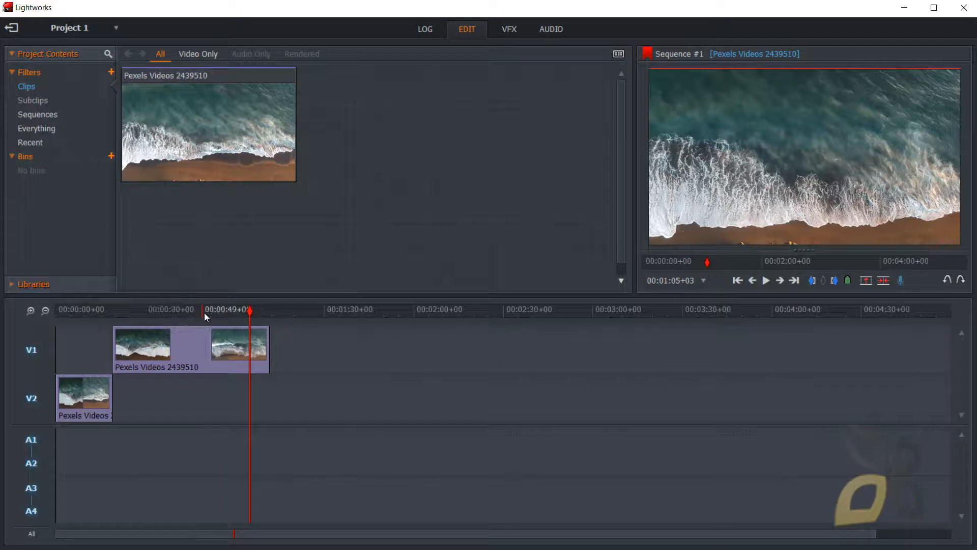
# - Play back the slowed clip on track V1 and park the time marker at 00:00:40+18
pyautogui.moveTo(206, 317); pyautogui.dragTo(159, 321)
pyautogui.press('space')
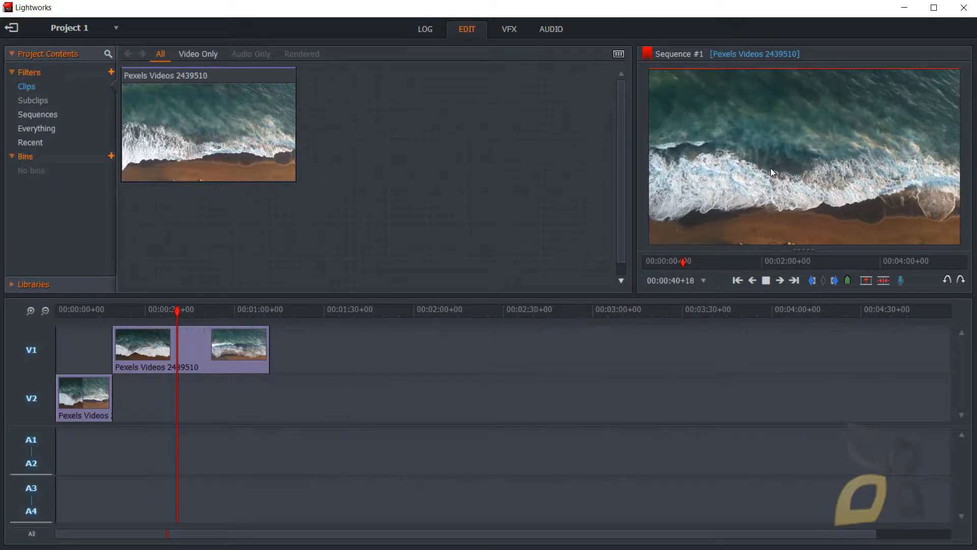
pyautogui.click(265, 351)
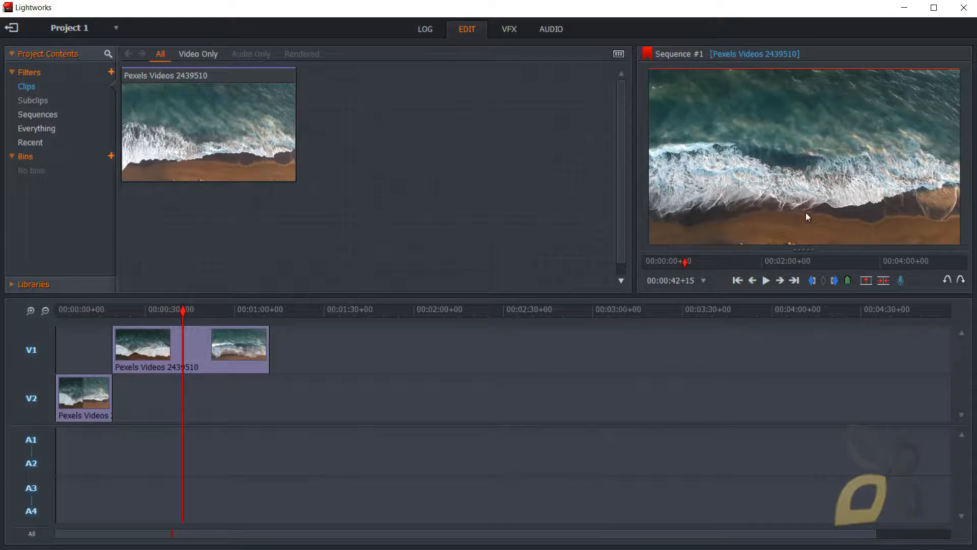
pyautogui.moveTo(185, 319)
pyautogui.mouseDown()
pyautogui.moveTo(213, 317)
pyautogui.moveTo(178, 334)
pyautogui.mouseUp()
pyautogui.click(269, 359)
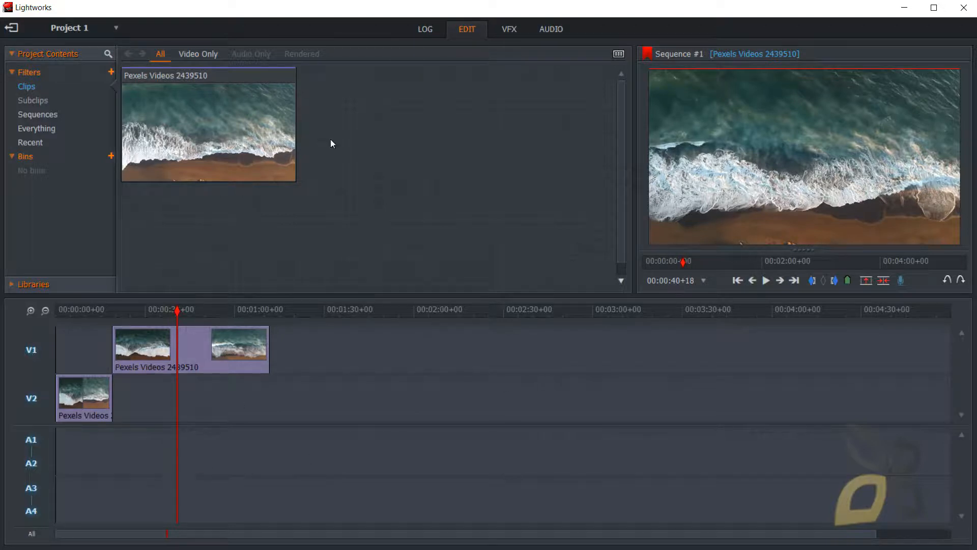
# - In the VFX workspace, try a near-monochrome saturation of -97.5% on the V1 clip, then set it to 25.6%
pyautogui.click(508, 31)
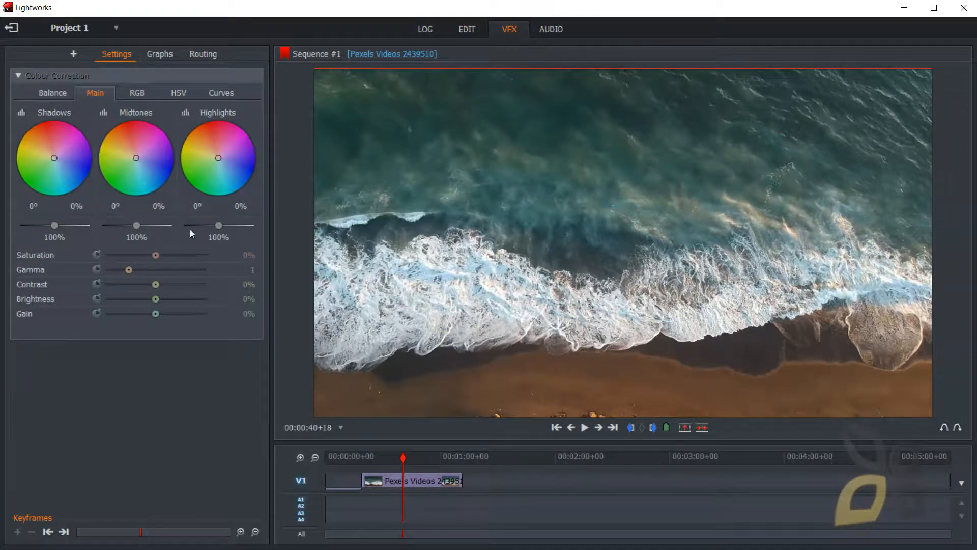
pyautogui.moveTo(155, 255); pyautogui.dragTo(103, 261)
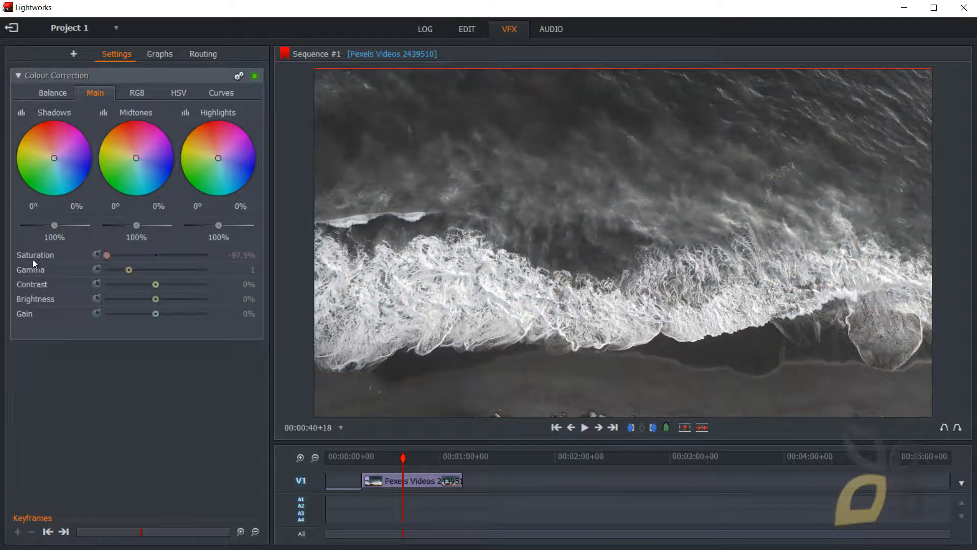
pyautogui.moveTo(119, 258)
pyautogui.mouseDown()
pyautogui.moveTo(190, 261)
pyautogui.moveTo(126, 255)
pyautogui.mouseUp()
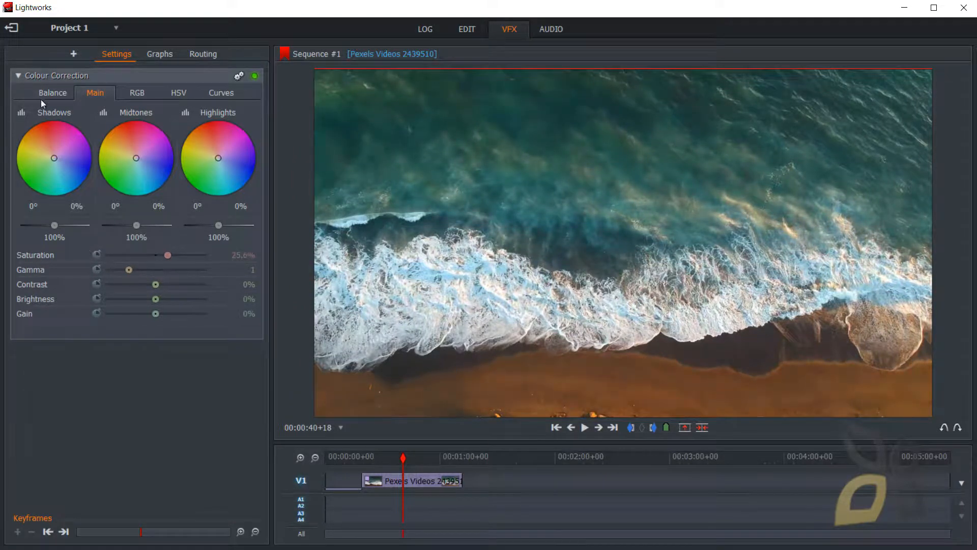
# - Review the Balance, RGB, HSV and Curves controls of Colour Correction, plus the clip's effect graphs and routing
pyautogui.click(57, 95)
pyautogui.click(136, 93)
pyautogui.click(179, 93)
pyautogui.click(206, 97)
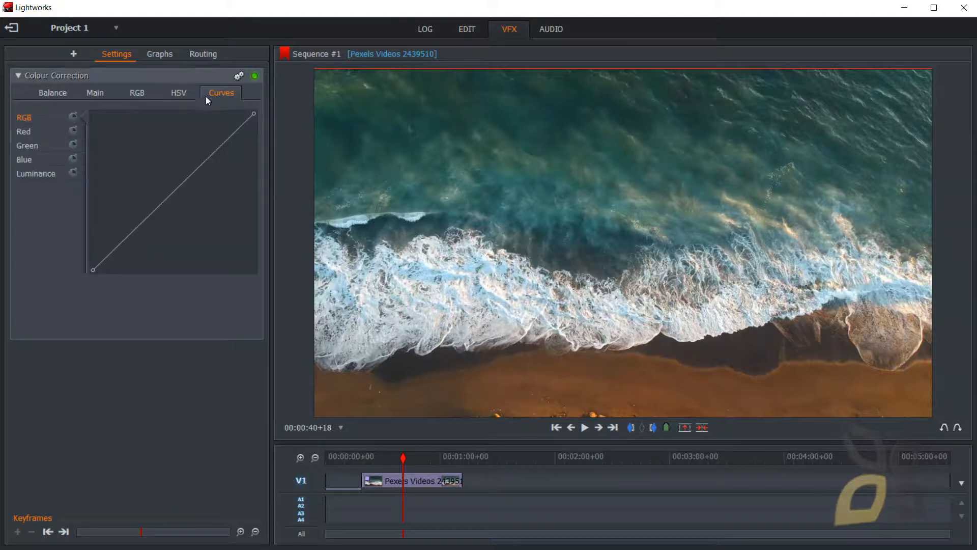
pyautogui.click(51, 95)
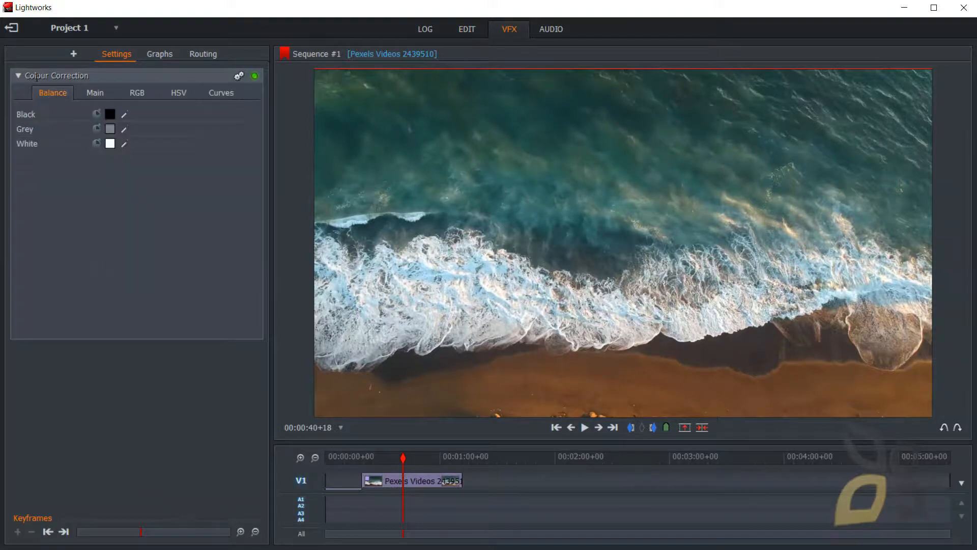
pyautogui.click(148, 57)
pyautogui.click(195, 59)
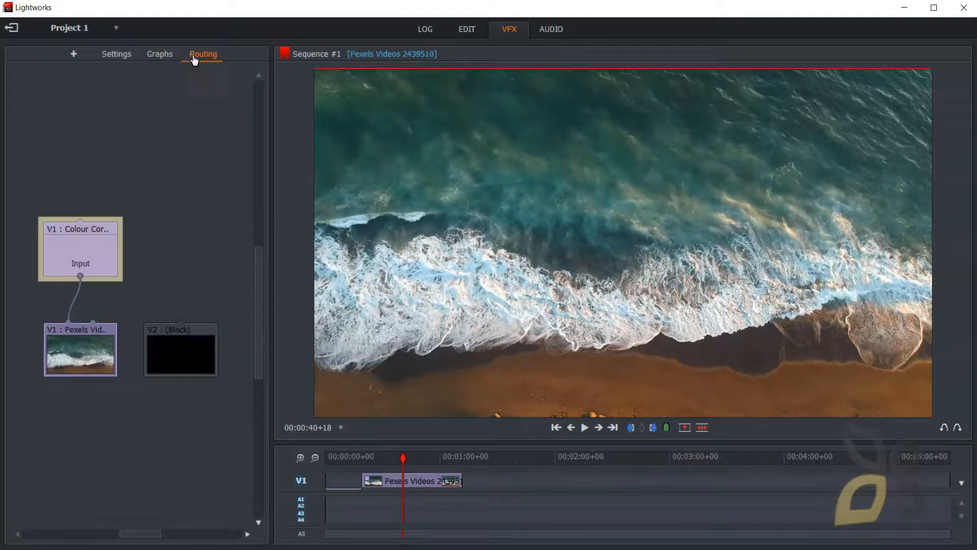
# - Look through the video effect categories and apply the Roll text effect to the V1 clip
pyautogui.click(74, 55)
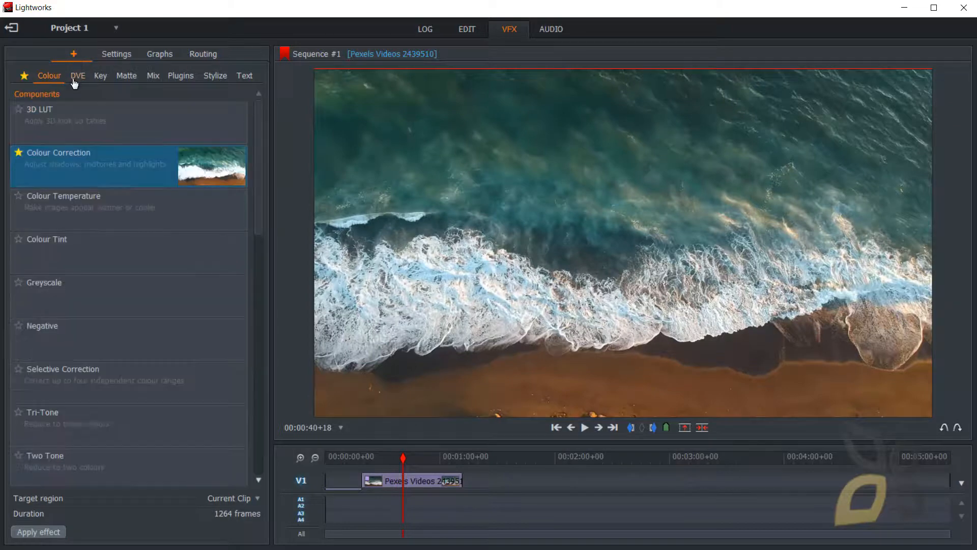
pyautogui.click(75, 79)
pyautogui.click(119, 80)
pyautogui.click(154, 79)
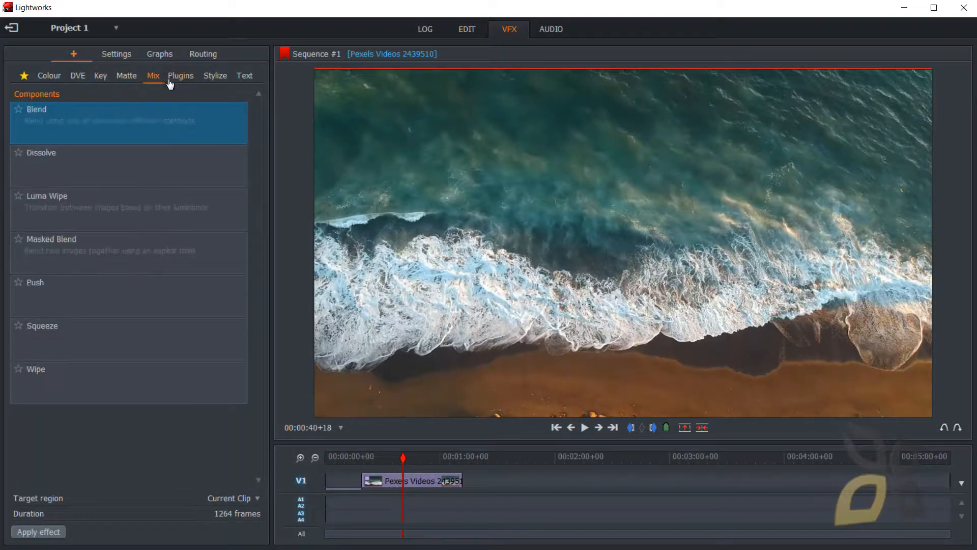
pyautogui.click(217, 77)
pyautogui.click(245, 77)
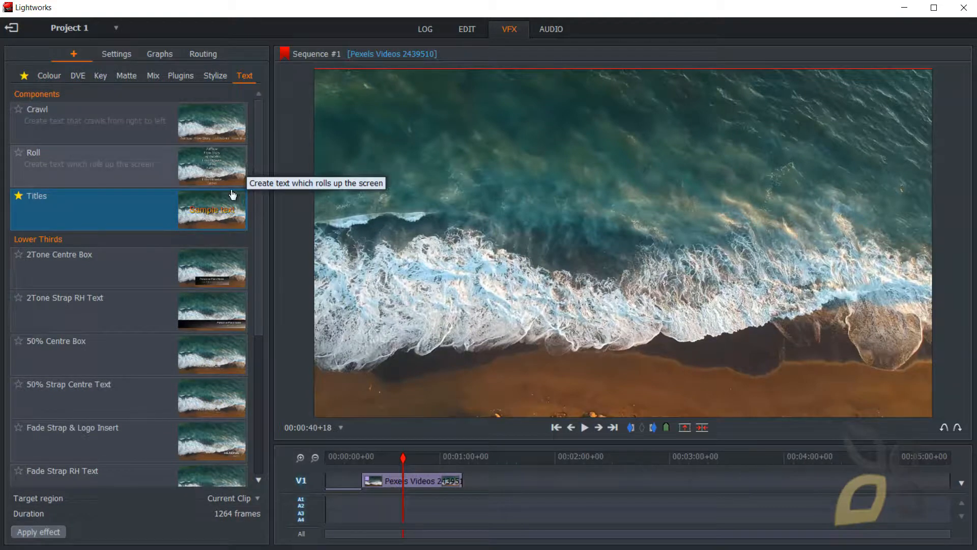
pyautogui.click(225, 163)
pyautogui.doubleClick(225, 163)
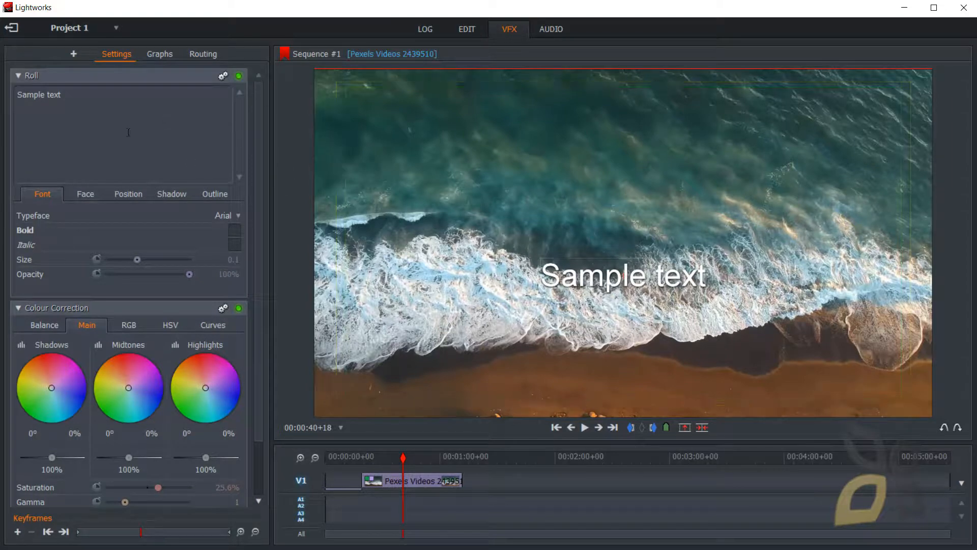
# - In the effect routing, spread out the Roll, Colour Correction, Pexels video and V2 black nodes so their connections are easier to follow
pyautogui.click(201, 56)
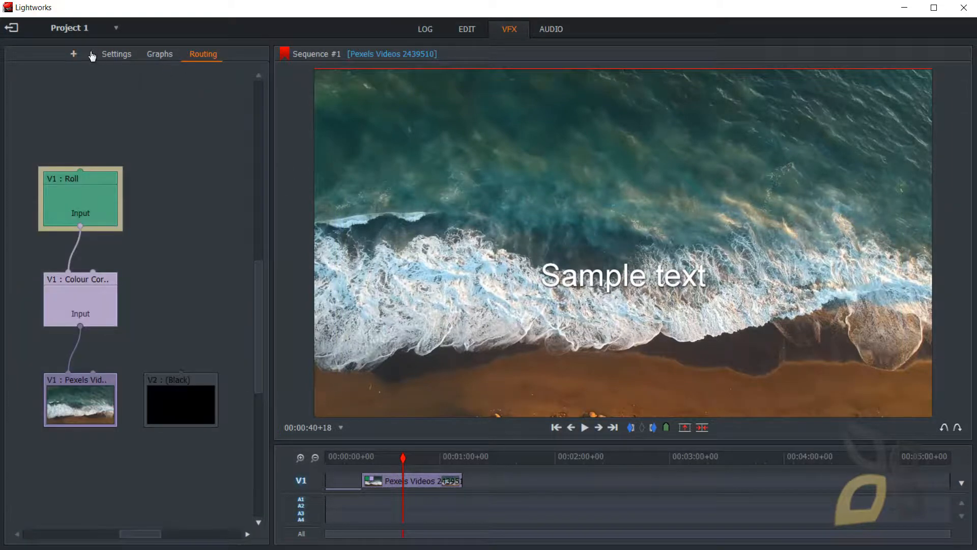
pyautogui.moveTo(105, 192); pyautogui.dragTo(135, 168)
pyautogui.moveTo(90, 294); pyautogui.dragTo(140, 279)
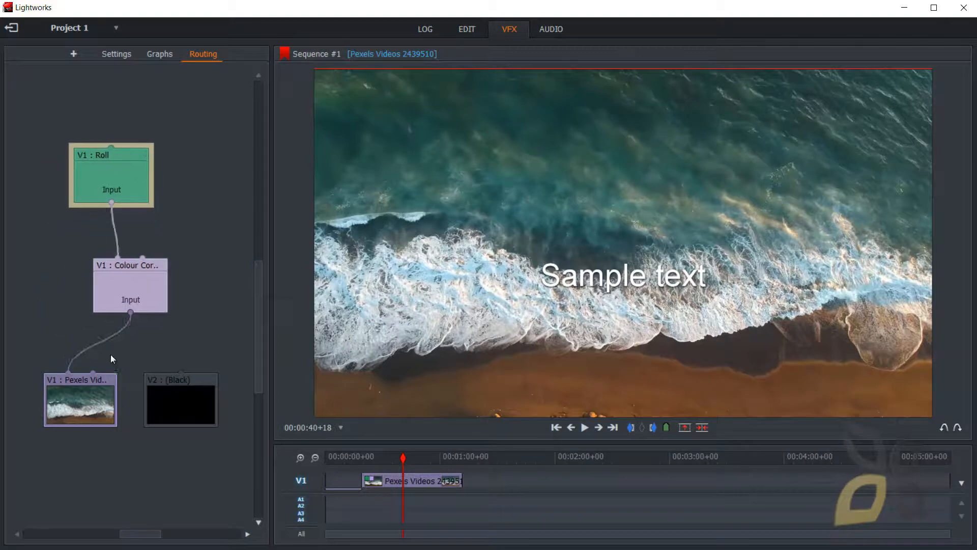
pyautogui.moveTo(94, 402); pyautogui.dragTo(89, 453)
pyautogui.moveTo(195, 397); pyautogui.dragTo(209, 375)
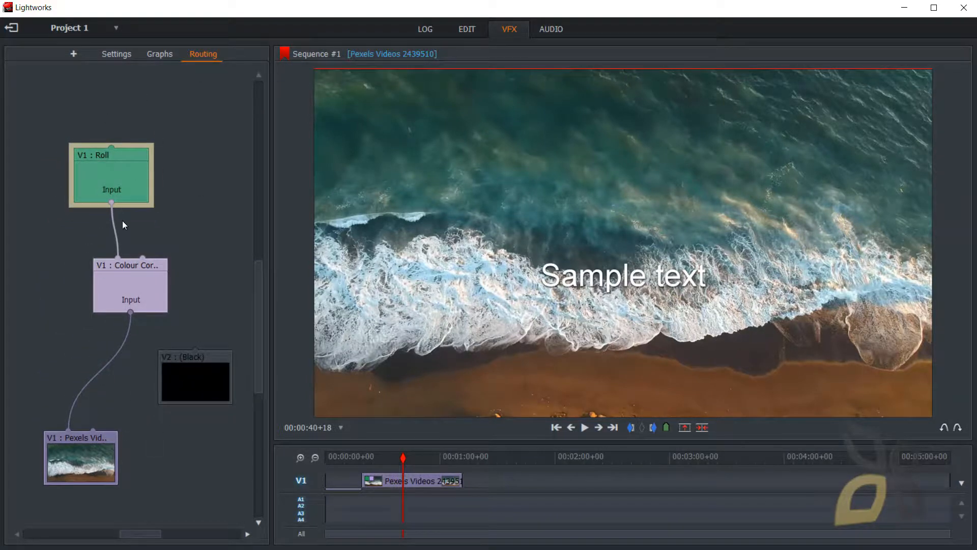
# - In the Audio workspace, try to apply a 24-frame Crossfade at the time marker
pyautogui.click(536, 35)
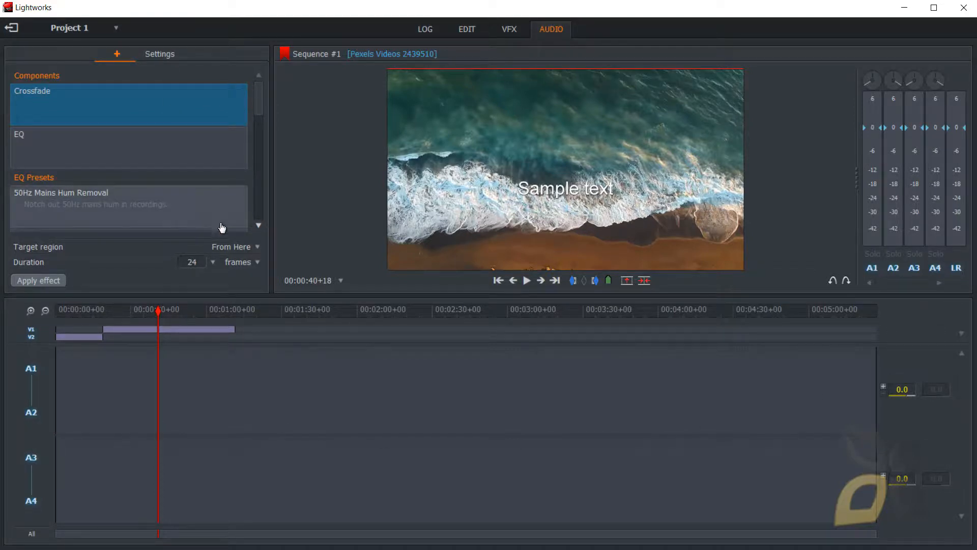
pyautogui.click(162, 56)
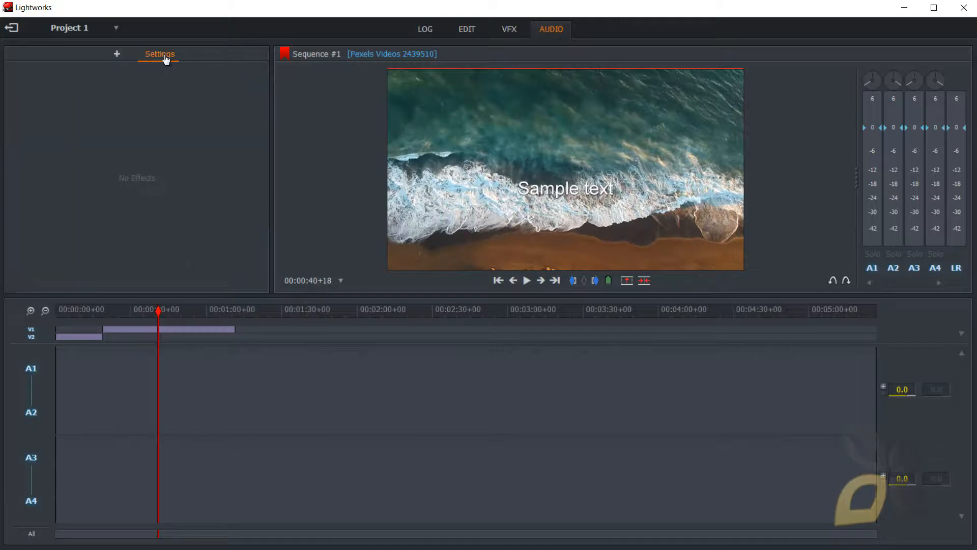
pyautogui.click(118, 57)
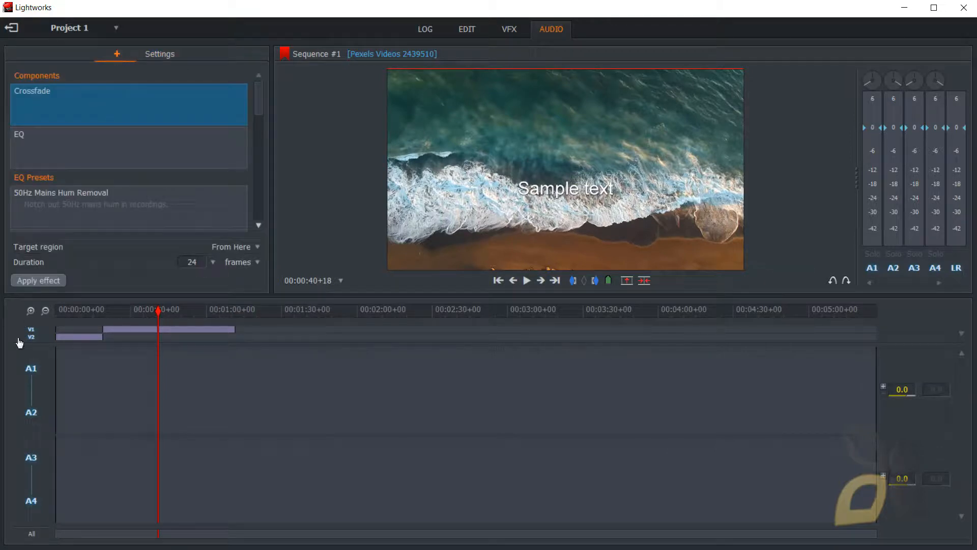
pyautogui.click(36, 280)
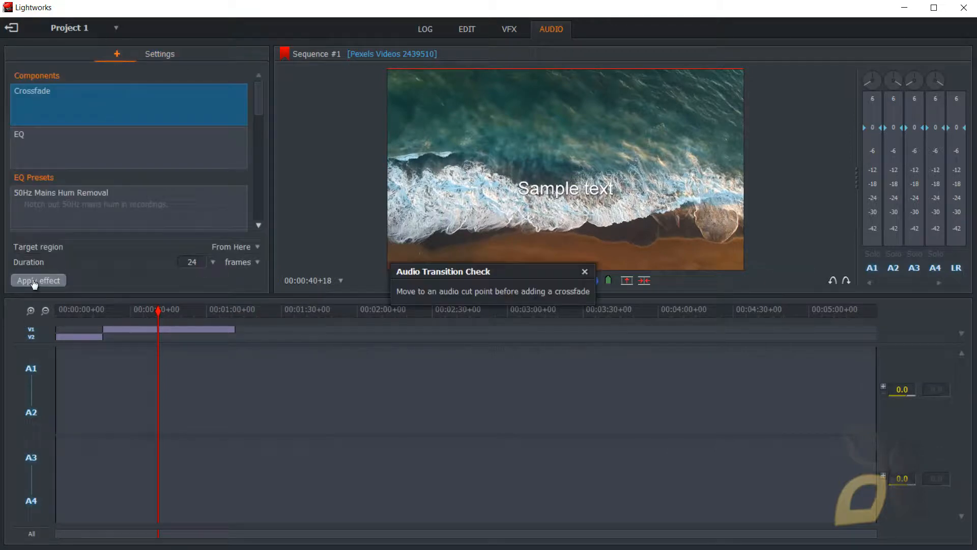
pyautogui.click(585, 271)
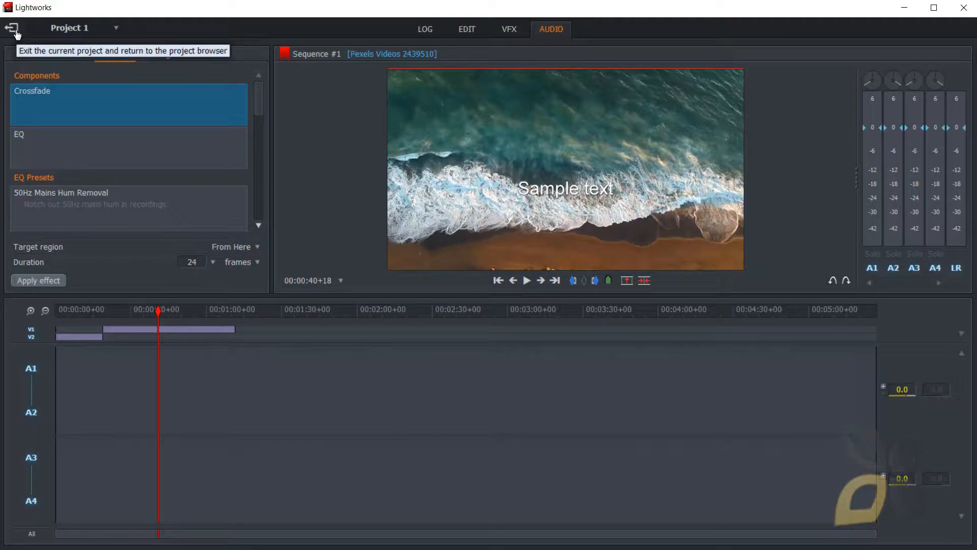
# - Look at the Log and Audio workspaces again and return to the Edit workspace
pyautogui.click(426, 29)
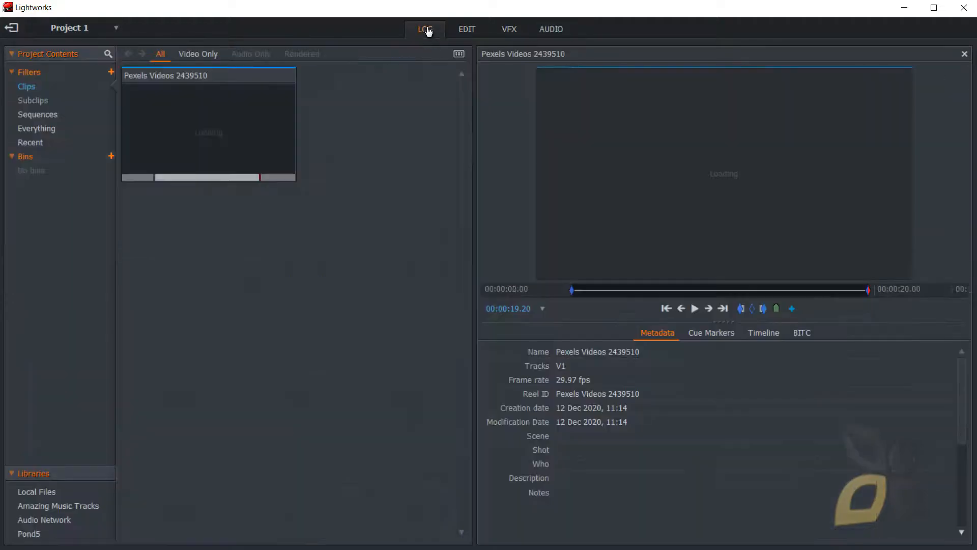
pyautogui.click(535, 36)
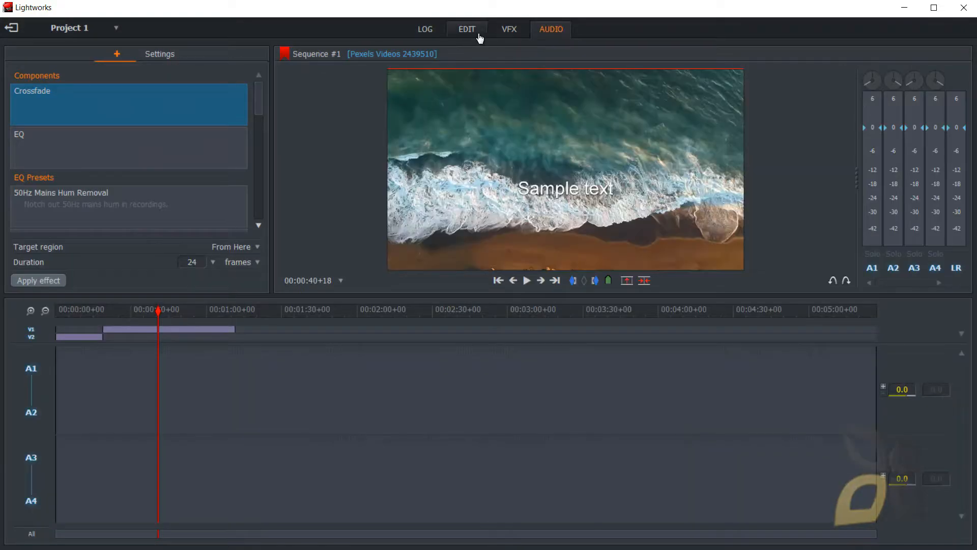
pyautogui.click(480, 36)
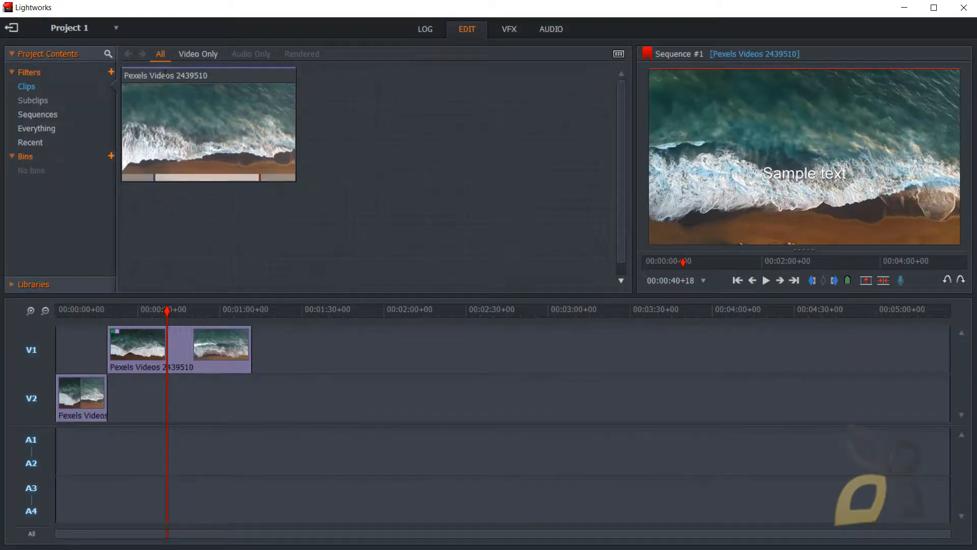
# - Review the project's Video, Audio, Film, Media, Tasks and Details settings
pyautogui.click(116, 30)
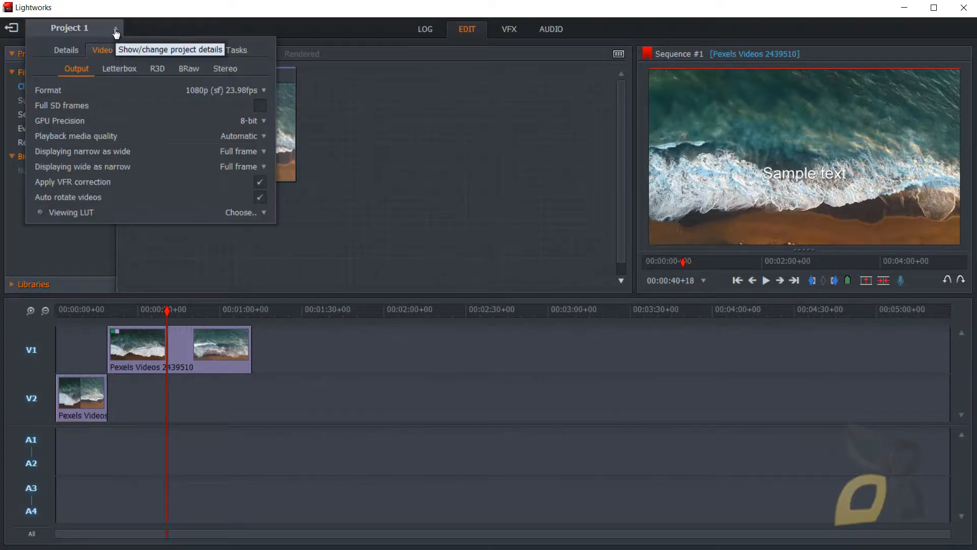
pyautogui.click(74, 52)
pyautogui.click(105, 52)
pyautogui.click(135, 52)
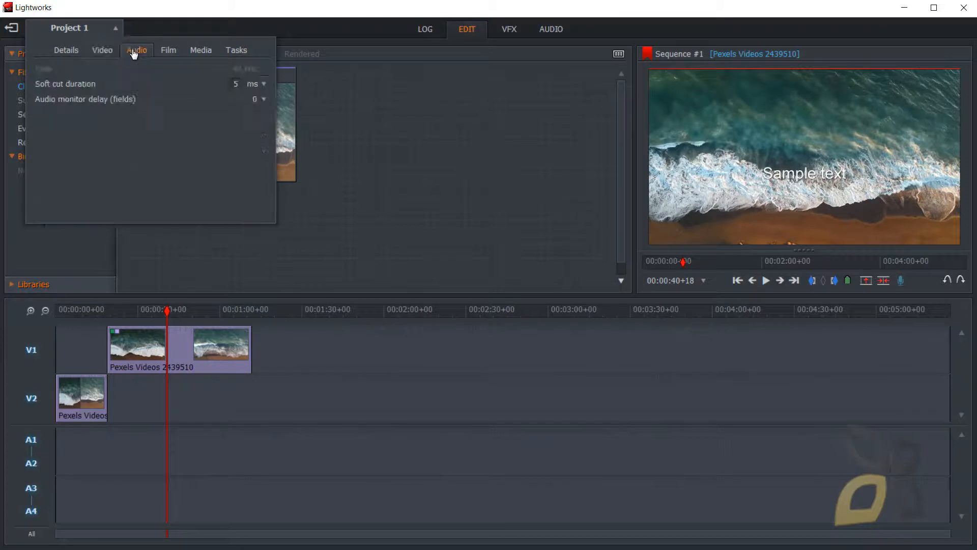
pyautogui.click(170, 53)
pyautogui.click(193, 53)
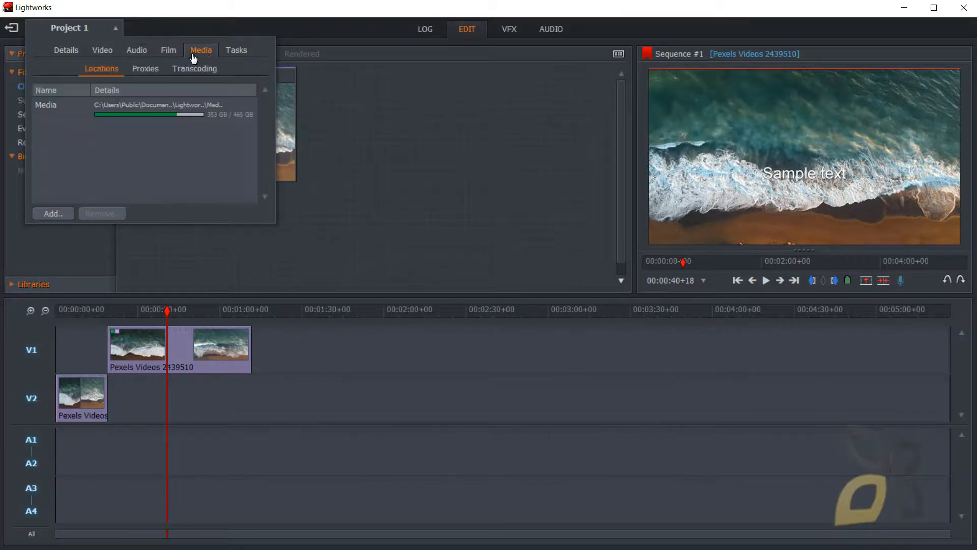
pyautogui.click(233, 52)
pyautogui.click(73, 50)
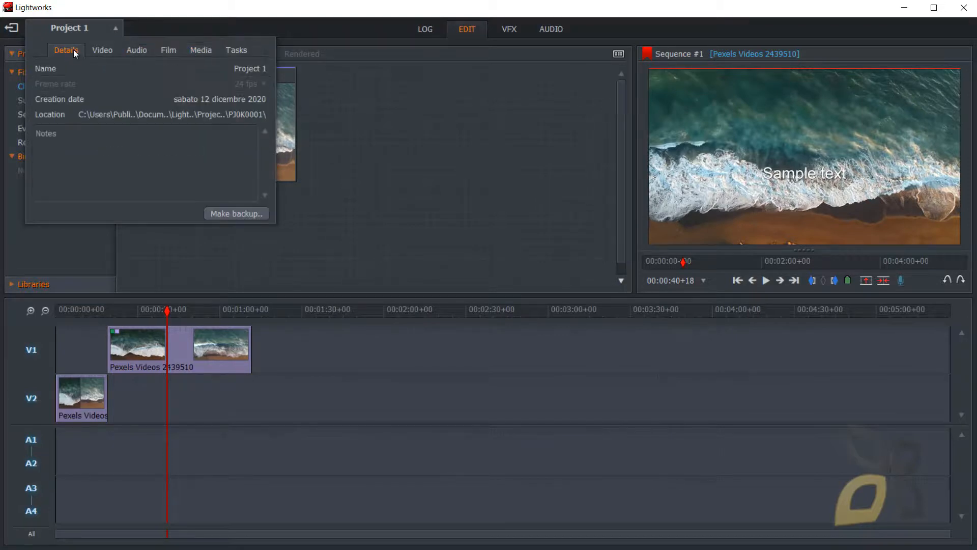
# - Examine the output formats and frame rates offered in the project's video settings, and leave the format unchanged
pyautogui.click(101, 53)
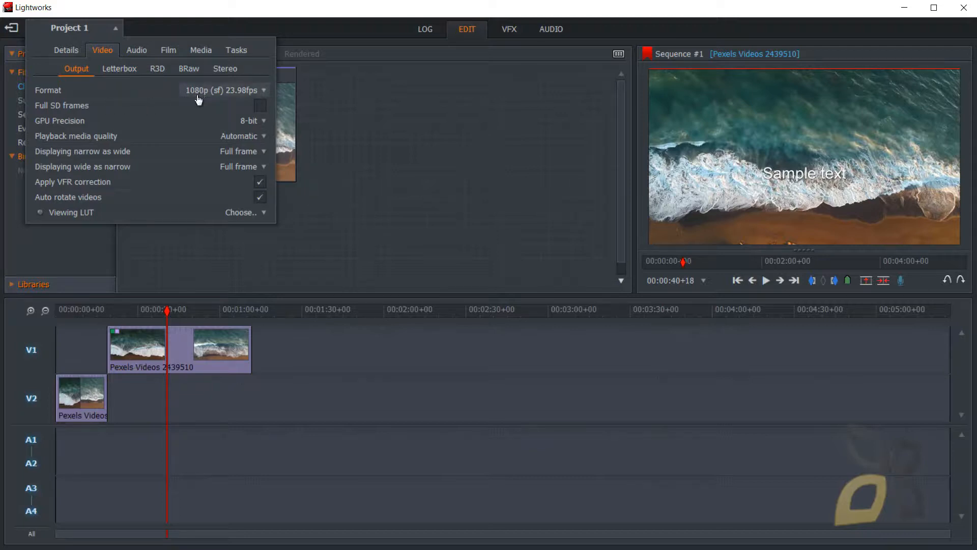
pyautogui.click(245, 91)
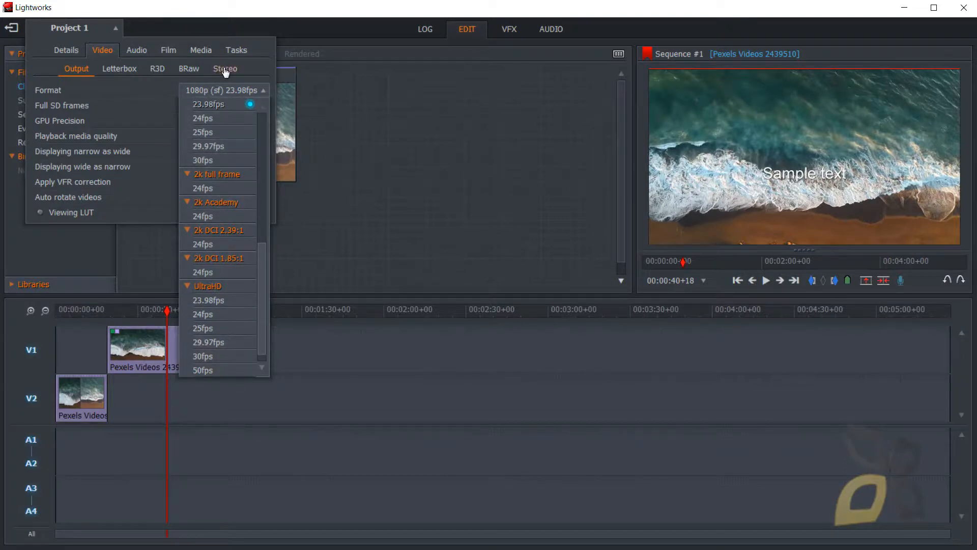
pyautogui.click(168, 90)
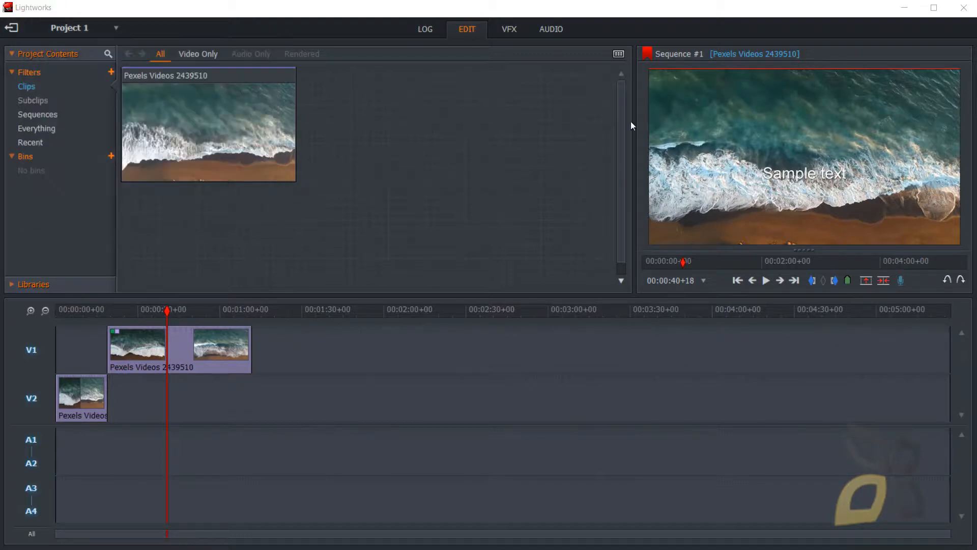
# - Enlarge the sequence viewer in width and height and park the time marker at 00:00:34+15
pyautogui.moveTo(635, 120); pyautogui.dragTo(451, 152)
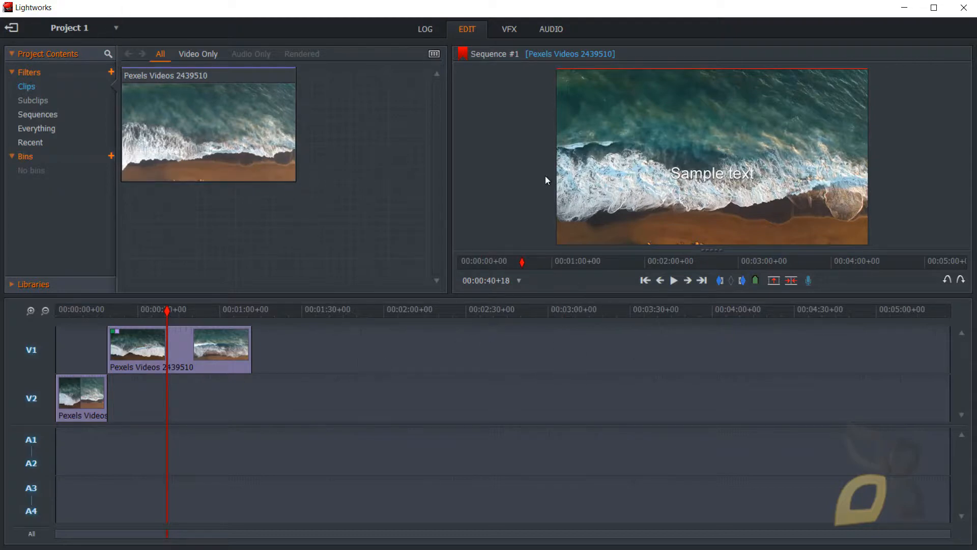
pyautogui.moveTo(522, 263)
pyautogui.mouseDown()
pyautogui.moveTo(747, 265)
pyautogui.moveTo(794, 275)
pyautogui.mouseUp()
pyautogui.press('Home')
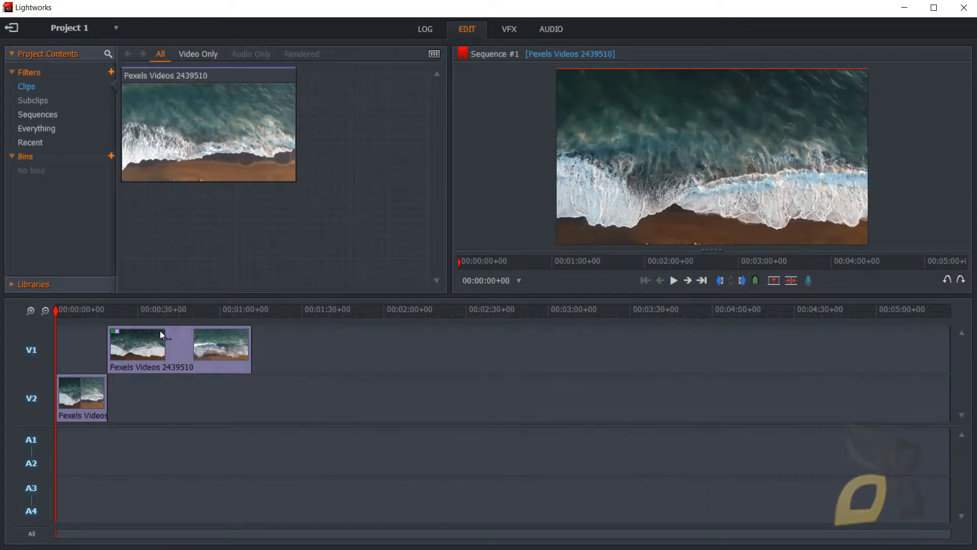
pyautogui.click(150, 310)
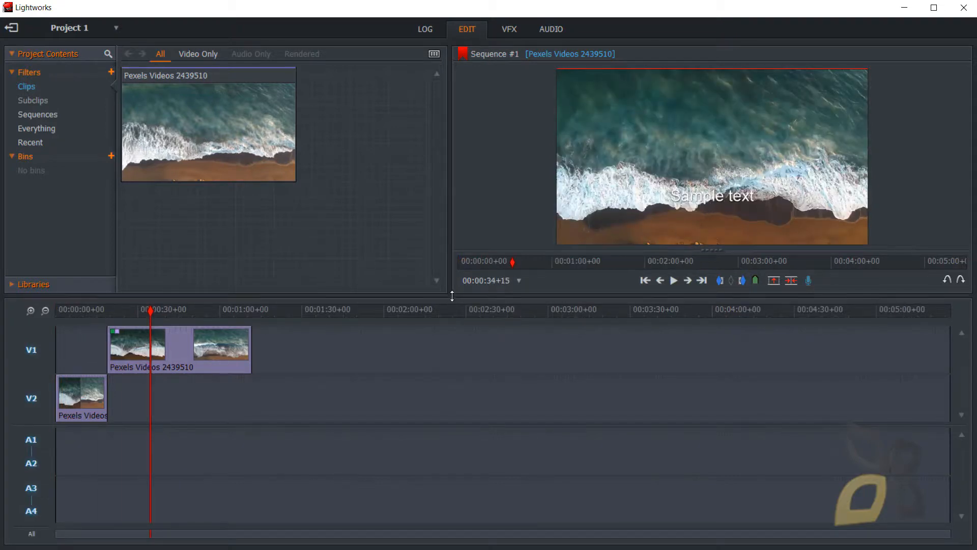
pyautogui.moveTo(447, 297); pyautogui.dragTo(458, 371)
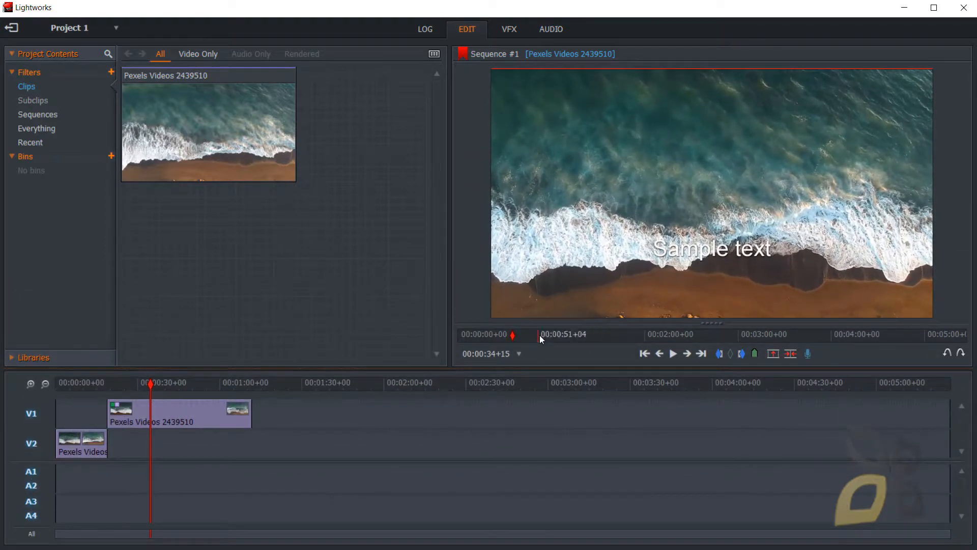
# - Check the track and web export options of Sequence #1 and open its H.264/MP4 (Free) export settings
pyautogui.rightClick(614, 147)
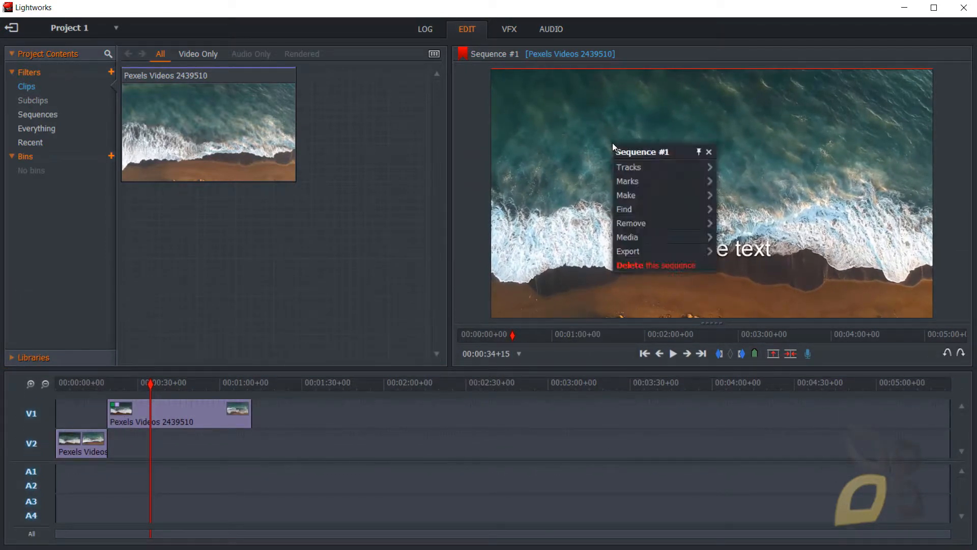
pyautogui.click(640, 168)
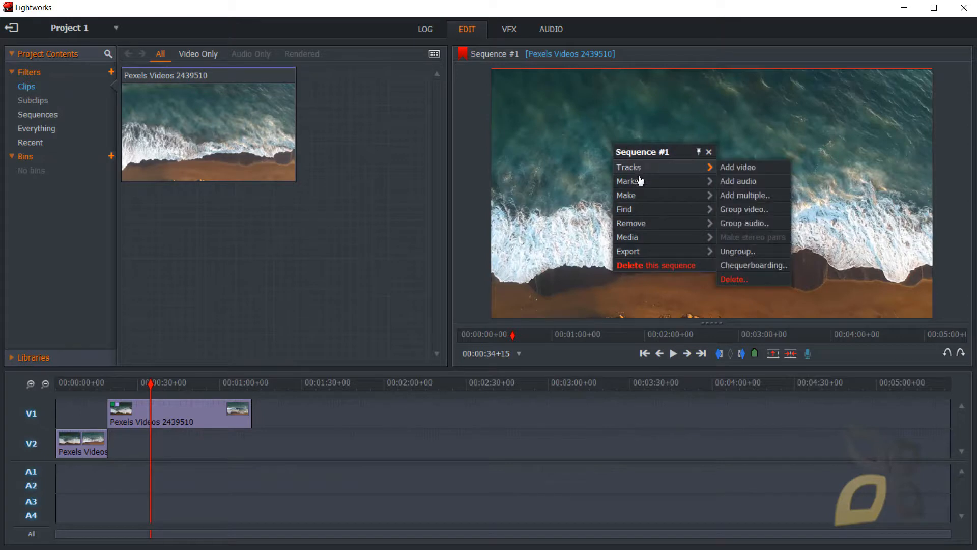
pyautogui.click(644, 256)
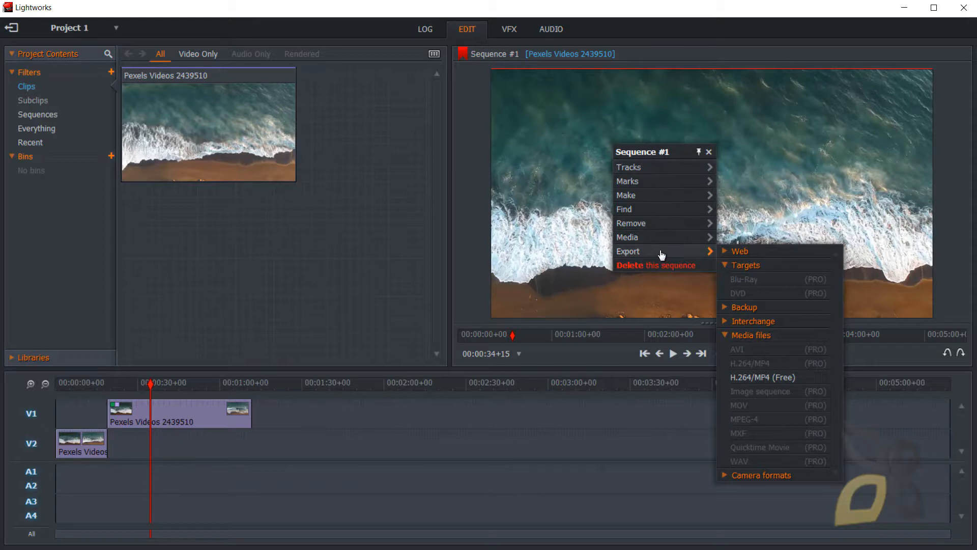
pyautogui.click(728, 253)
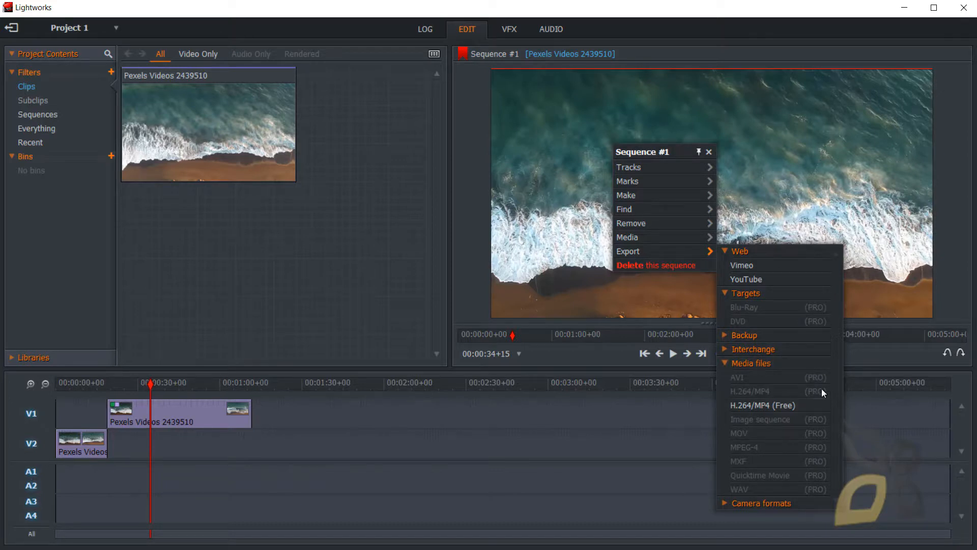
pyautogui.click(763, 405)
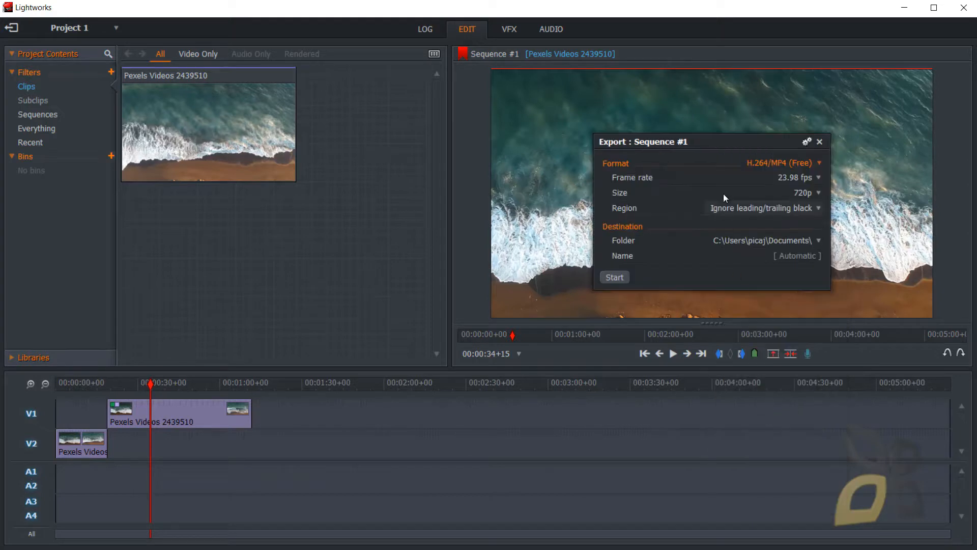
# - Reposition the export settings window to examine format, frame rate, size, region and destination, and close it without exporting
pyautogui.moveTo(725, 148); pyautogui.dragTo(548, 217)
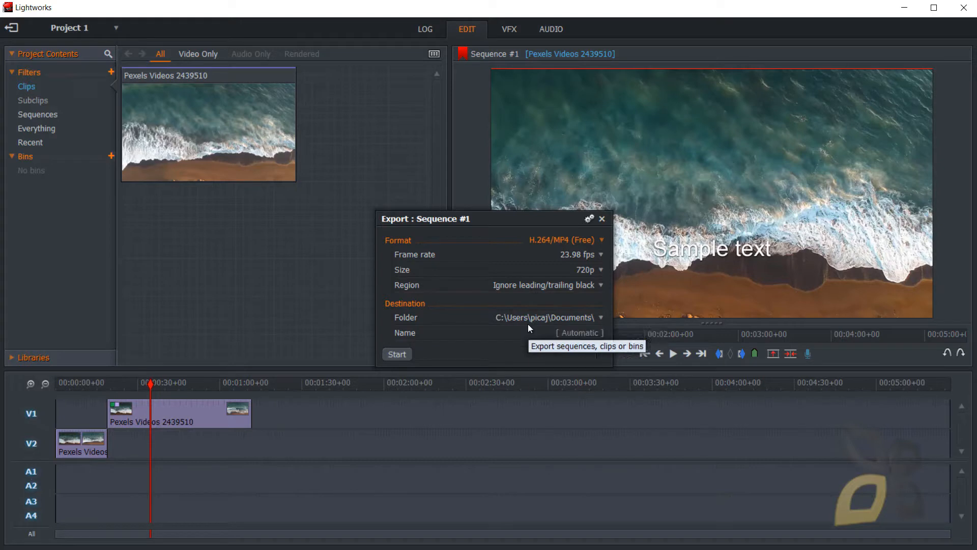
pyautogui.moveTo(524, 220); pyautogui.dragTo(485, 375)
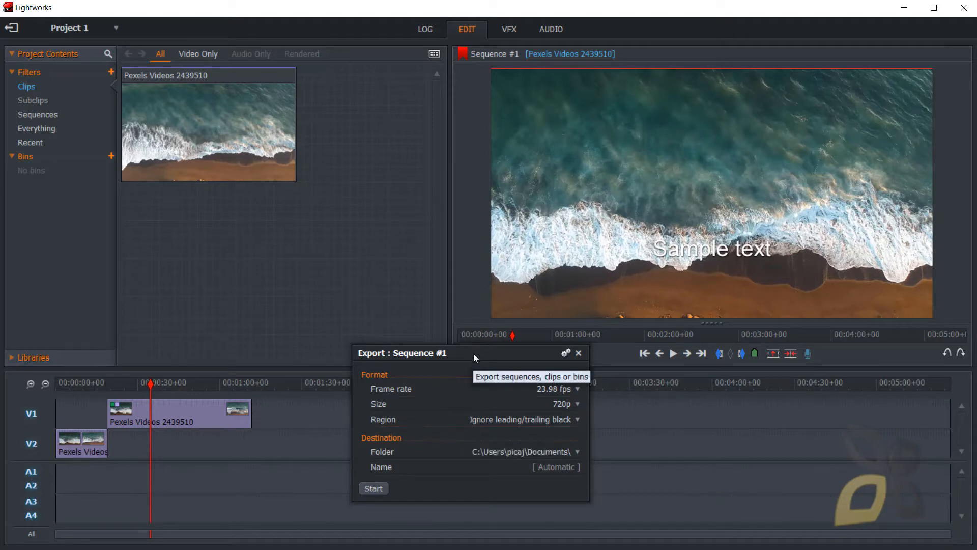
pyautogui.moveTo(474, 353); pyautogui.dragTo(469, 370)
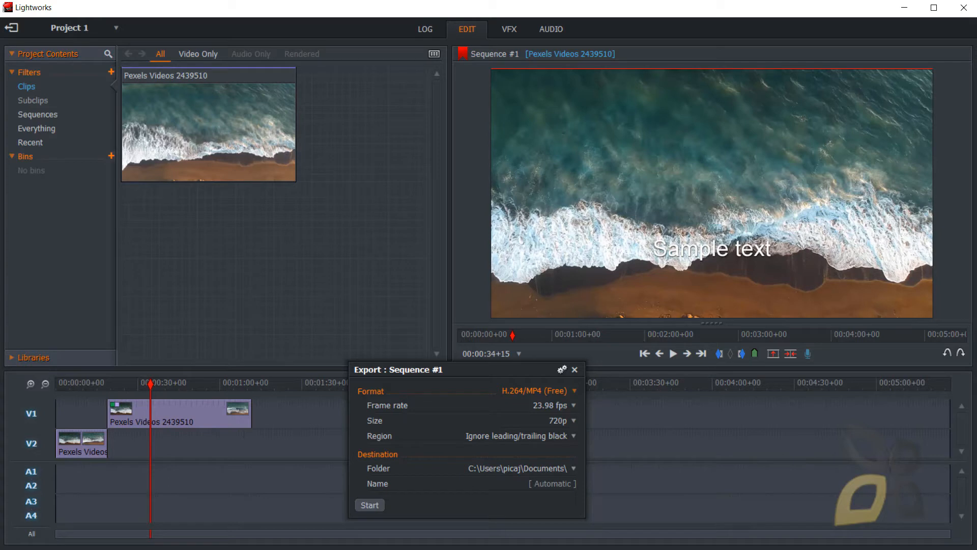
pyautogui.moveTo(538, 376); pyautogui.dragTo(523, 347)
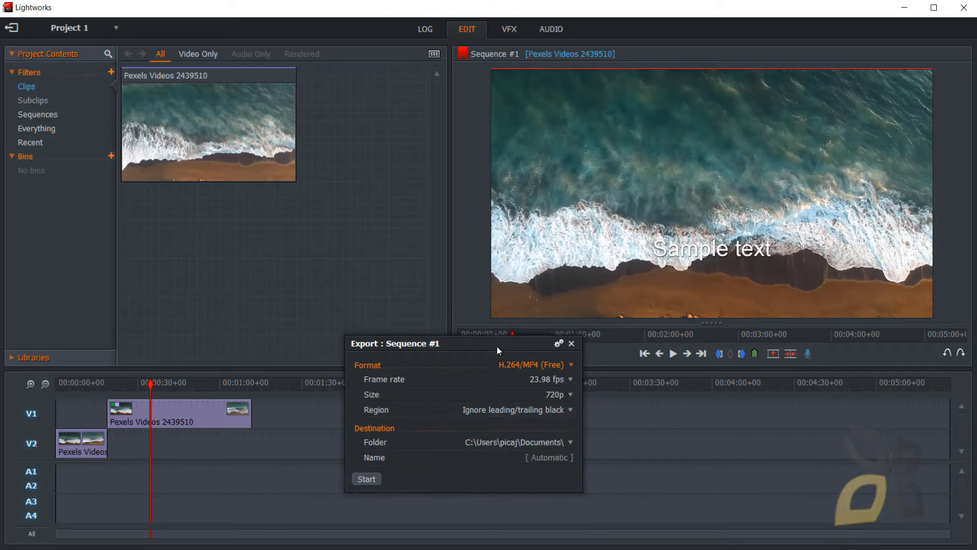
pyautogui.moveTo(497, 347); pyautogui.dragTo(499, 372)
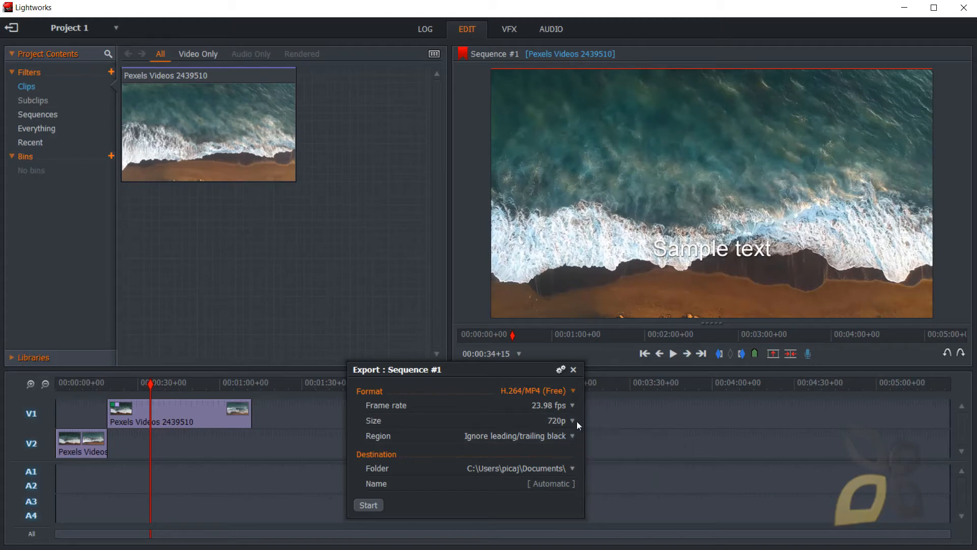
pyautogui.click(574, 370)
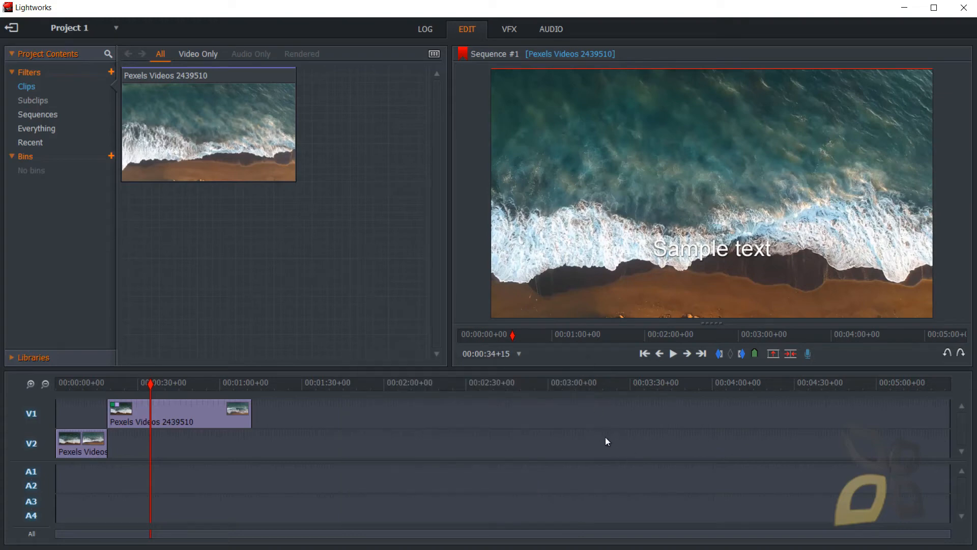